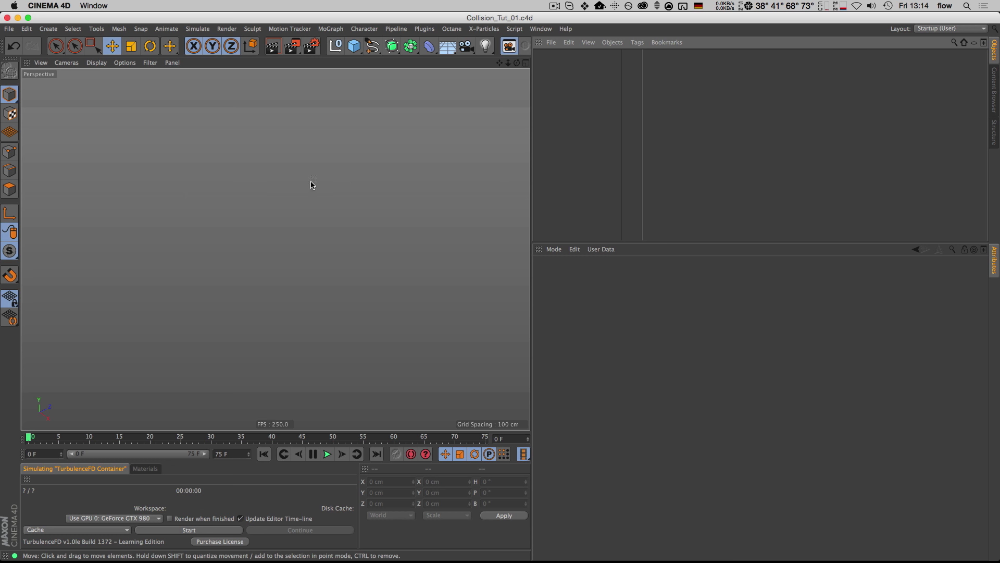
# - Add a plane primitive to the scene as the floor
pyautogui.moveTo(354, 55); pyautogui.dragTo(450, 78)
pyautogui.press('1')
pyautogui.moveTo(239, 294); pyautogui.dragTo(322, 257)
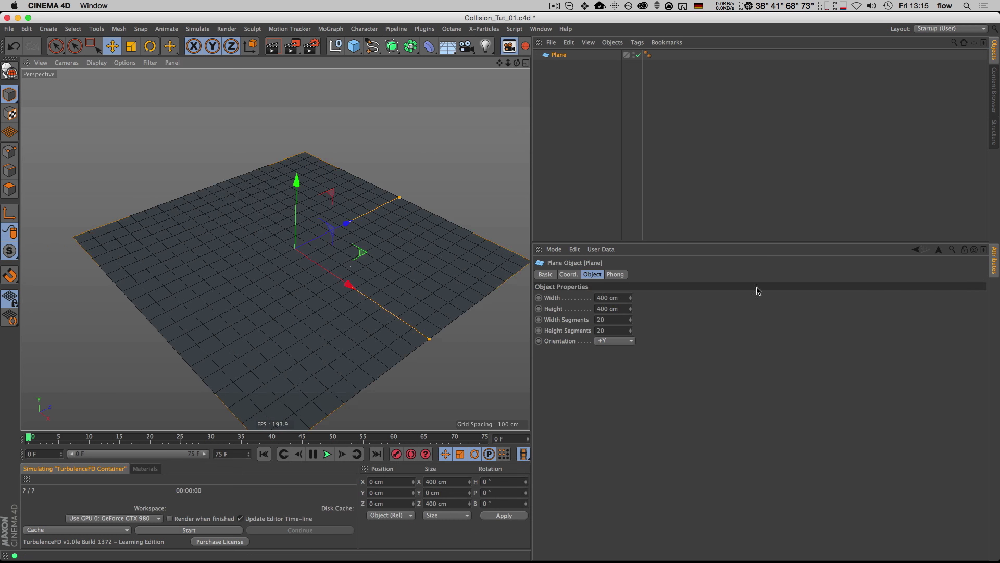
# - Add a cube primitive and set its size to 20 cm in X, Y and Z
pyautogui.click(354, 46)
pyautogui.press('t')
pyautogui.moveTo(493, 199); pyautogui.dragTo(135, 256)
pyautogui.click(556, 56)
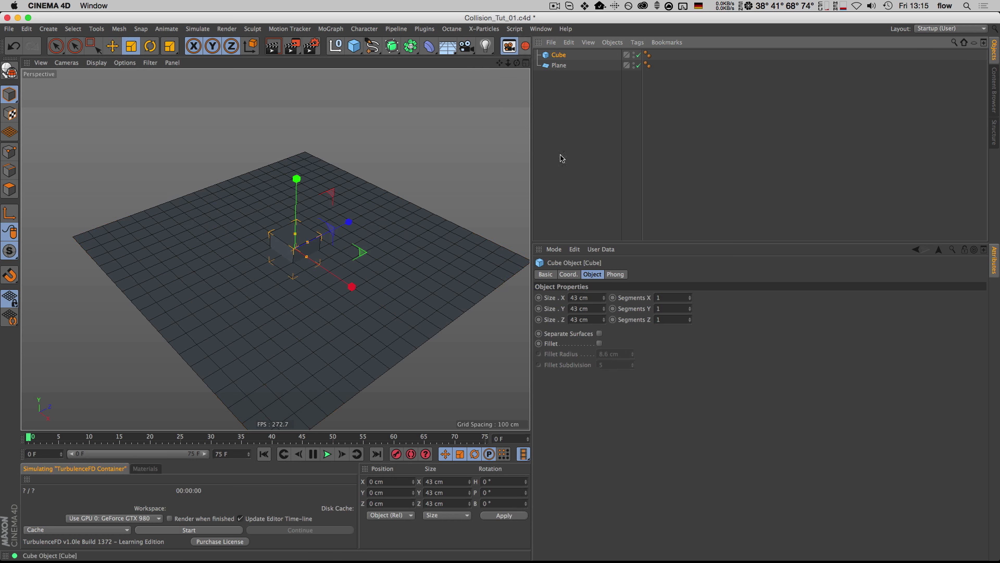
pyautogui.click(579, 297)
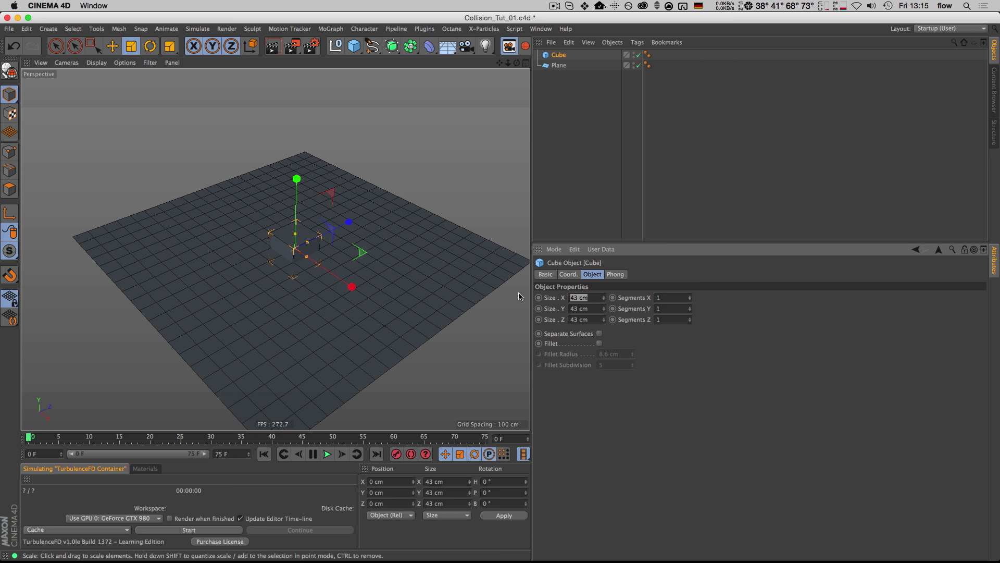
pyautogui.write('20')
pyautogui.press('Tab')
pyautogui.write('20')
pyautogui.press('Tab')
pyautogui.write('20')
pyautogui.press('Return')
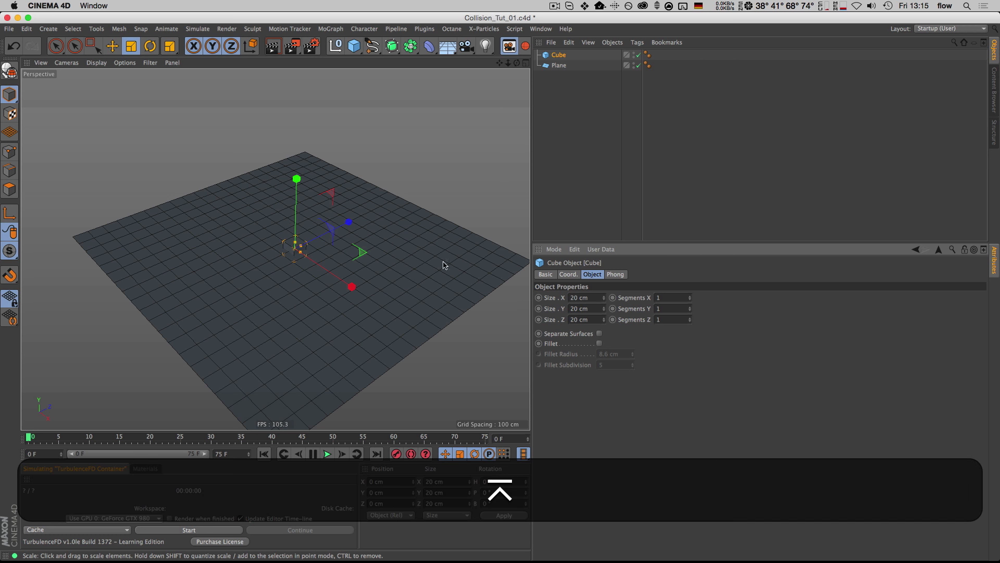
# - Put the cube in a Cloner in Grid Array mode with a Y count of 1
pyautogui.click(330, 29)
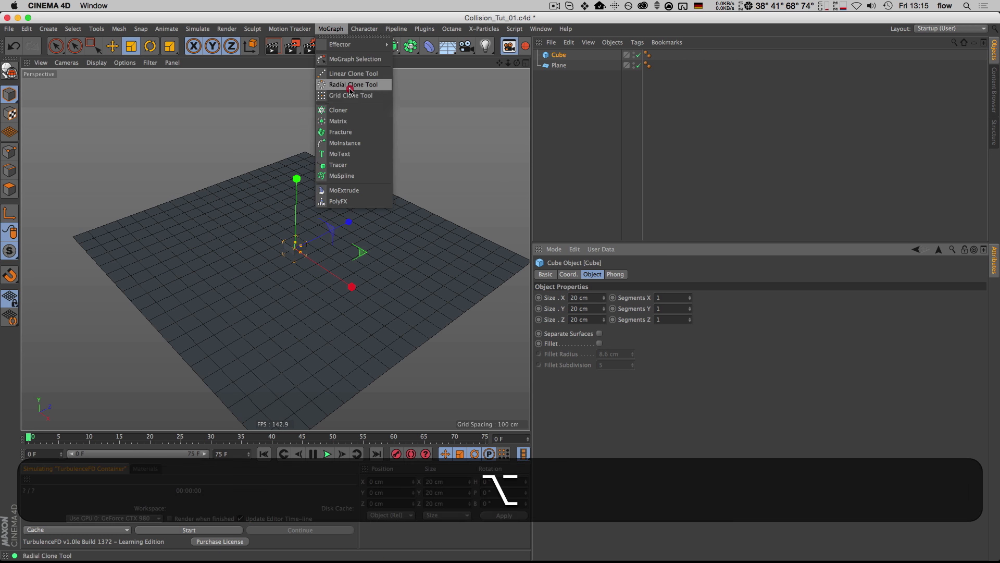
pyautogui.keyDown('alt'); pyautogui.click(354, 111); pyautogui.keyUp('alt')
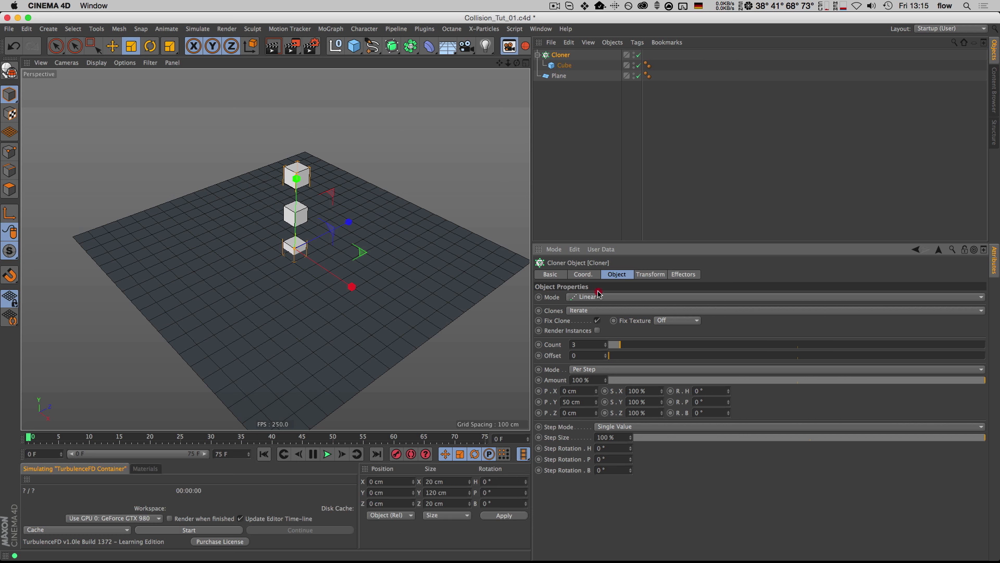
pyautogui.click(598, 297)
pyautogui.click(599, 340)
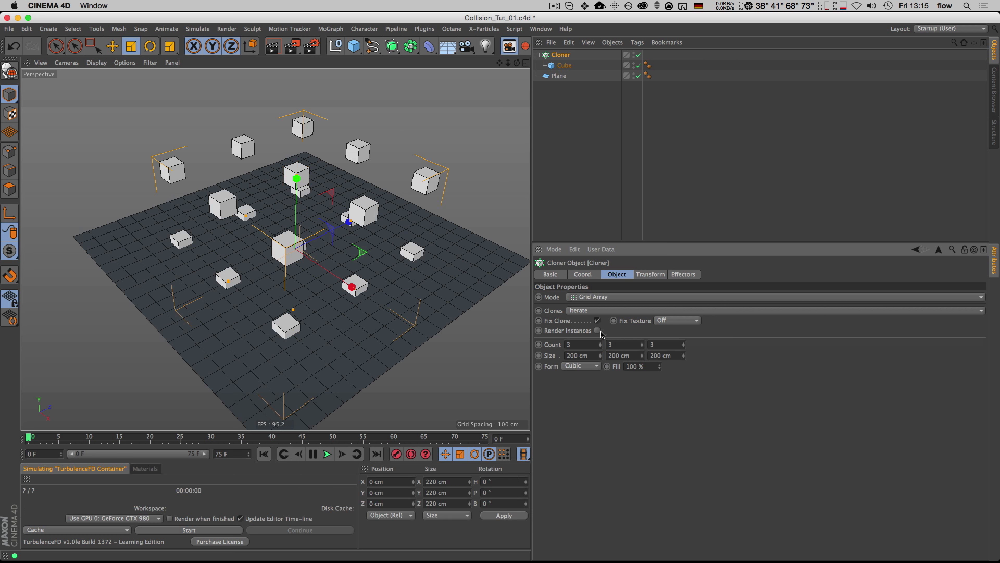
pyautogui.doubleClick(624, 345)
pyautogui.write('1e')
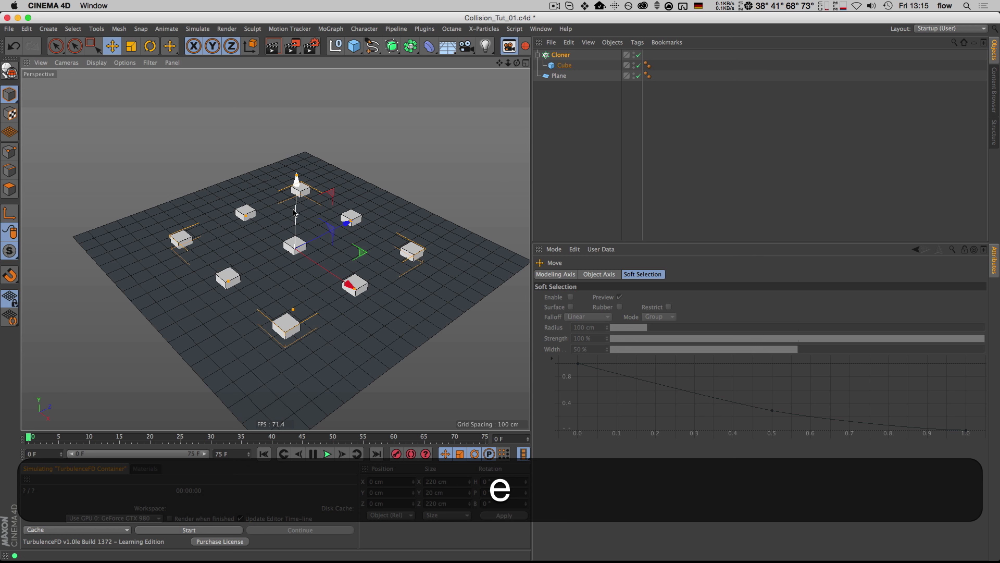
# - Raise the cloner to about 73 cm above the plane and shrink its grid to about 68 cm in X and 73 cm in Z
pyautogui.moveTo(294, 213); pyautogui.dragTo(295, 162)
pyautogui.click(566, 55)
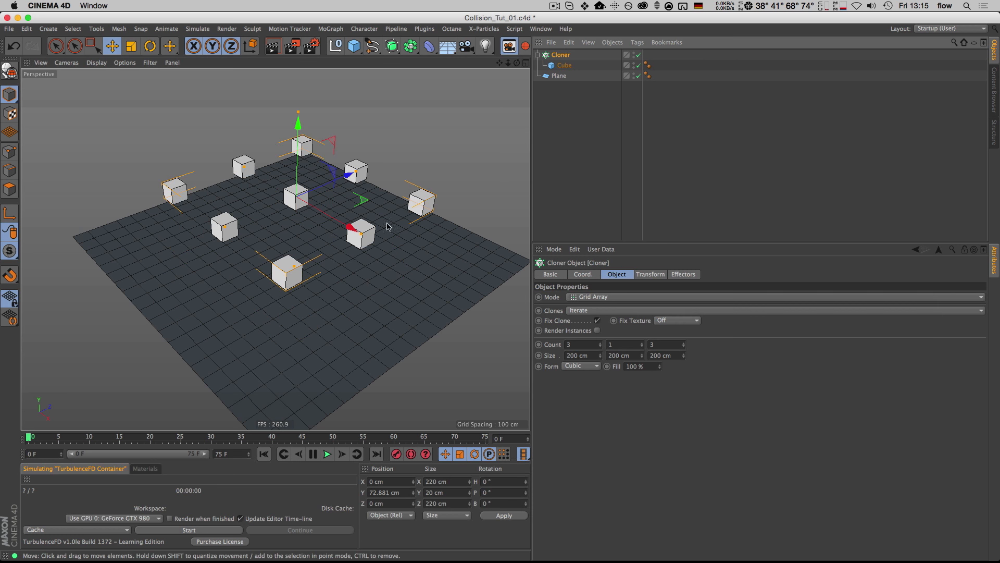
pyautogui.moveTo(361, 232); pyautogui.dragTo(334, 218)
pyautogui.moveTo(357, 171)
pyautogui.mouseDown()
pyautogui.moveTo(319, 187)
pyautogui.moveTo(334, 217)
pyautogui.moveTo(313, 210)
pyautogui.moveTo(384, 207)
pyautogui.moveTo(297, 197)
pyautogui.moveTo(297, 277)
pyautogui.mouseUp()
pyautogui.press('3')
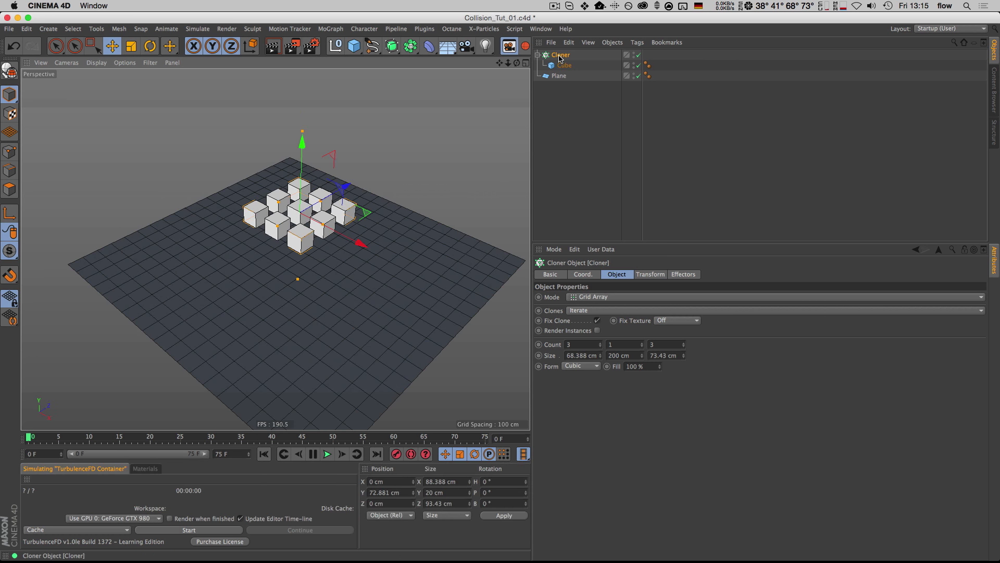
# - Add a Random effector to the cloner with position off and rotation on at about 61°, 72° and 78°
pyautogui.click(365, 29)
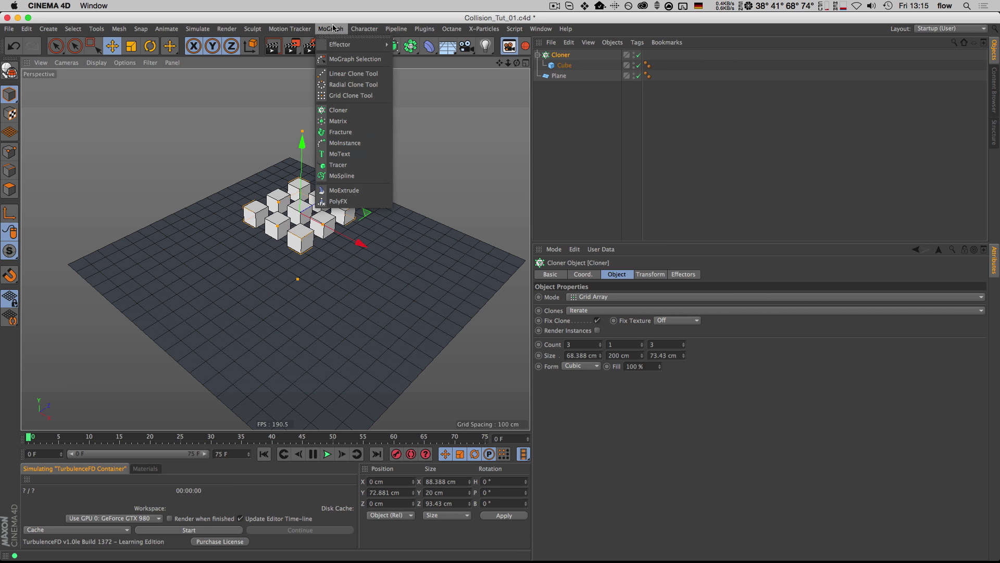
pyautogui.moveTo(355, 44)
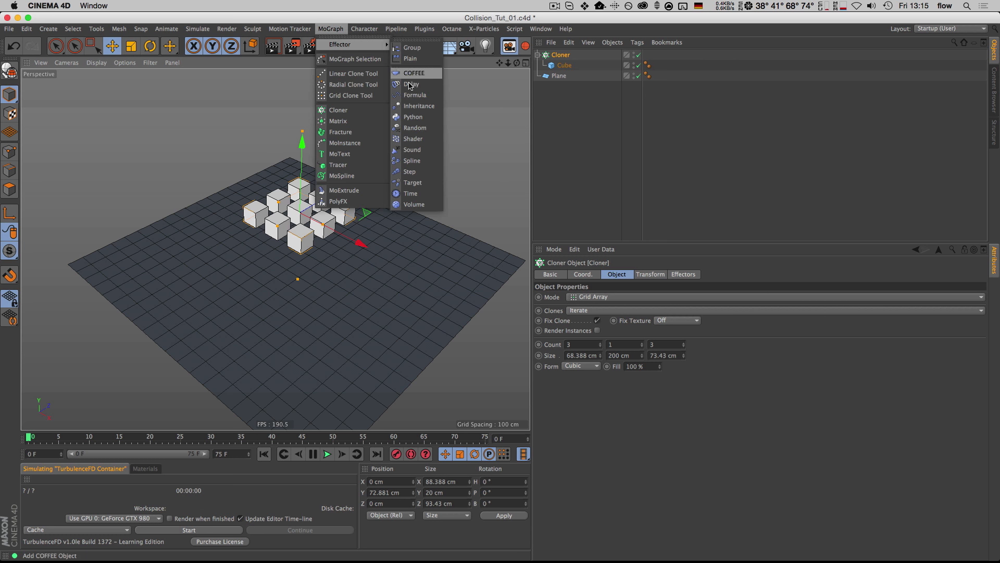
pyautogui.click(415, 128)
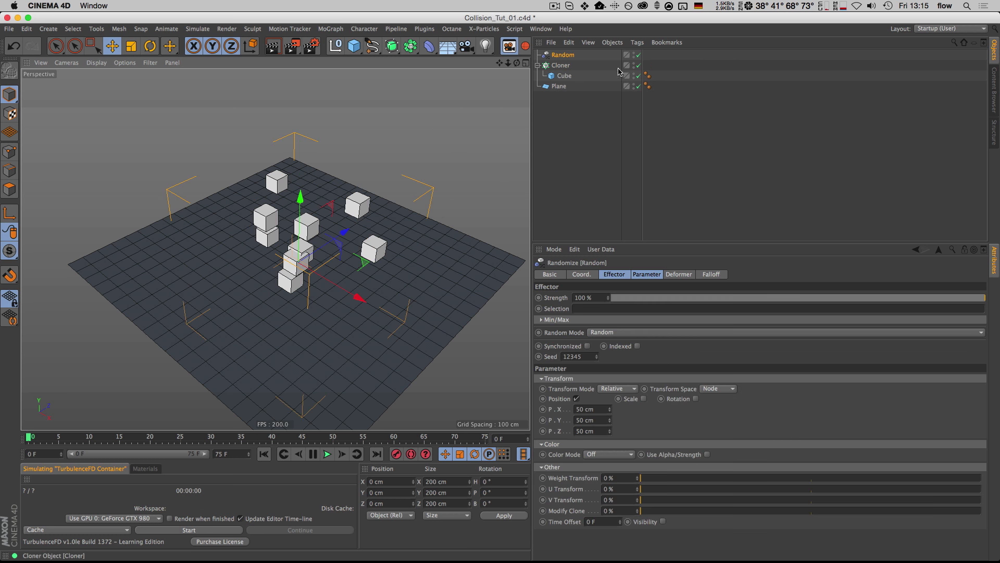
pyautogui.click(577, 398)
pyautogui.click(671, 399)
pyautogui.moveTo(704, 409); pyautogui.dragTo(707, 456)
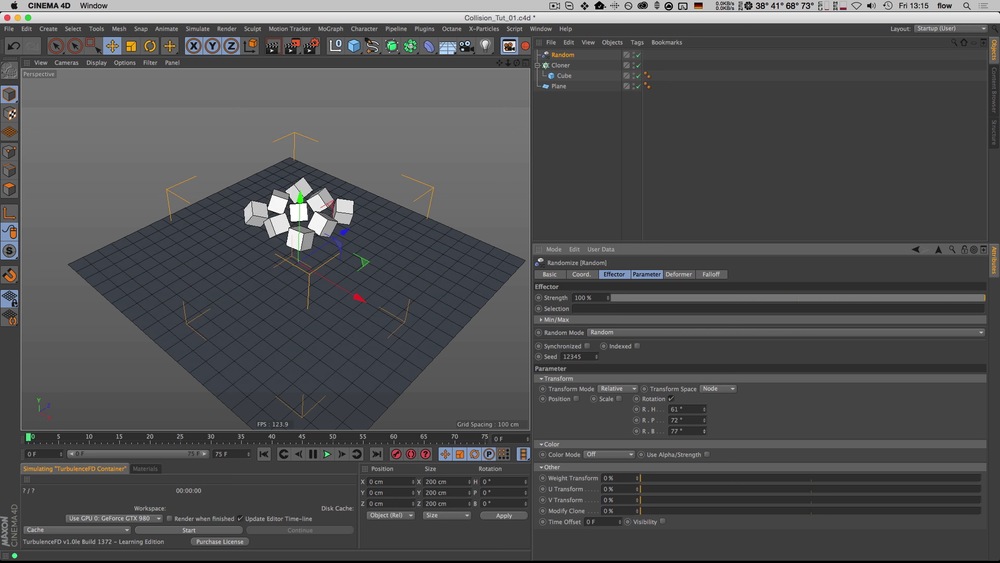
# - Enable position on the Random effector with about 7 cm in X, 16 cm in Y and 8 cm in Z
pyautogui.click(576, 398)
pyautogui.write('0')
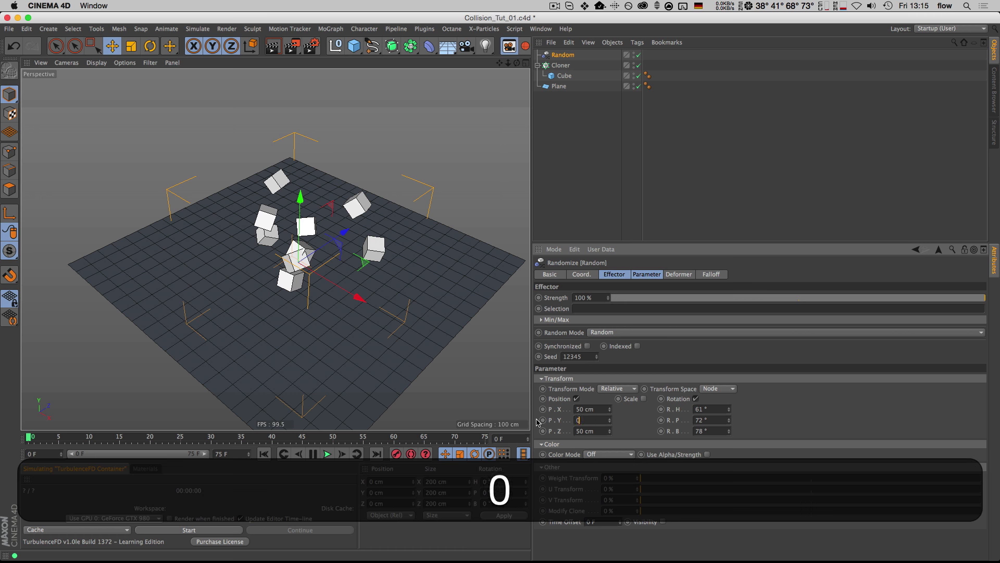
pyautogui.press('Return')
pyautogui.moveTo(610, 409)
pyautogui.mouseDown()
pyautogui.moveTo(610, 457)
pyautogui.moveTo(610, 412)
pyautogui.mouseUp()
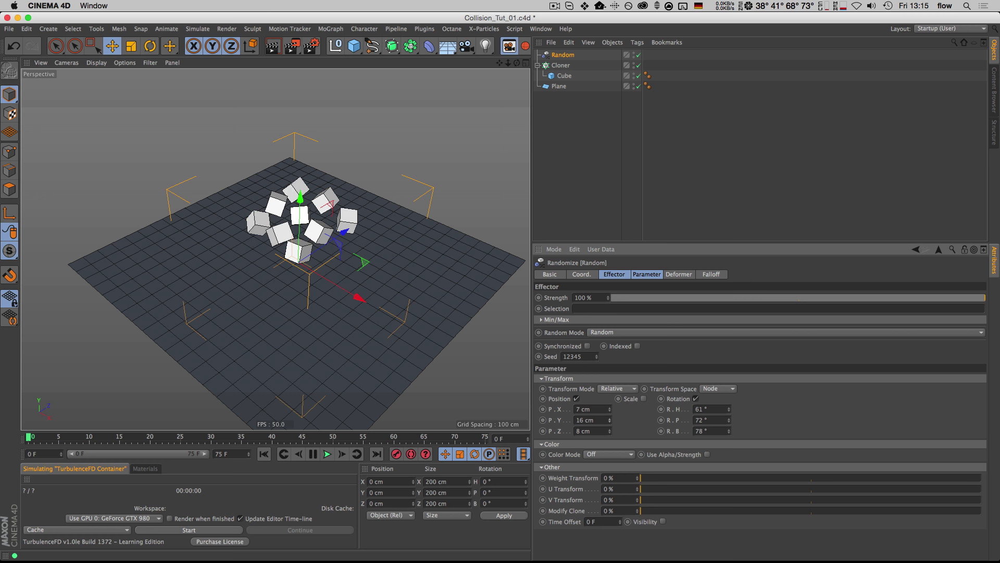
# - Enlarge the cloner's grid in X and Z to spread the cubes apart
pyautogui.press('3')
pyautogui.moveTo(307, 230); pyautogui.dragTo(416, 234)
pyautogui.press('2')
pyautogui.click(564, 65)
pyautogui.moveTo(341, 261); pyautogui.dragTo(344, 268)
pyautogui.moveTo(366, 218); pyautogui.dragTo(398, 218)
pyautogui.press('3')
# - Increase the Random effector's position offset to about 14 cm in X and 9 cm in Z
pyautogui.click(562, 56)
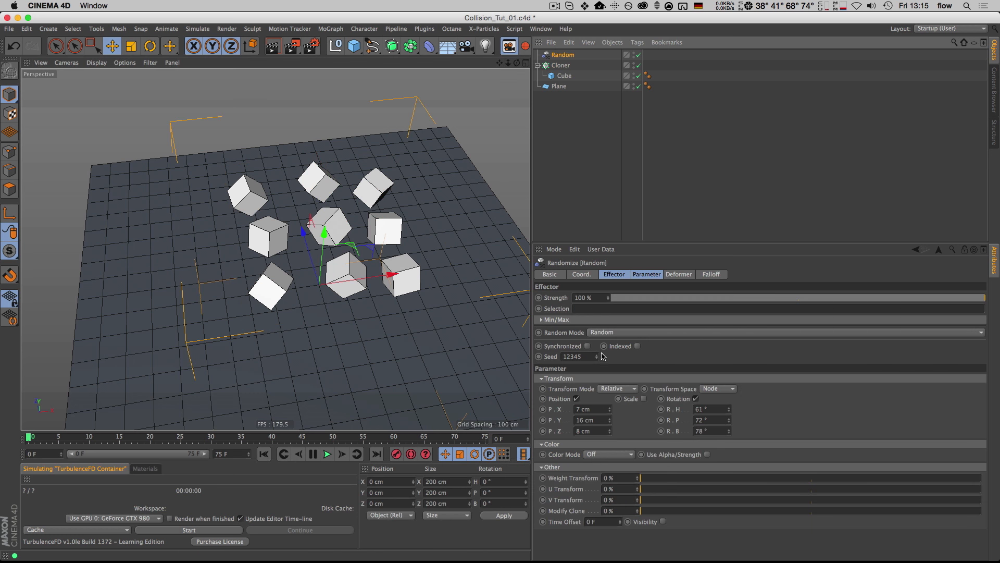
pyautogui.moveTo(609, 411); pyautogui.dragTo(610, 432)
pyautogui.press('3')
pyautogui.press('3')
pyautogui.moveTo(270, 195); pyautogui.dragTo(353, 227)
# - Add a Rigid Body simulation tag to the Cloner
pyautogui.rightClick(561, 65)
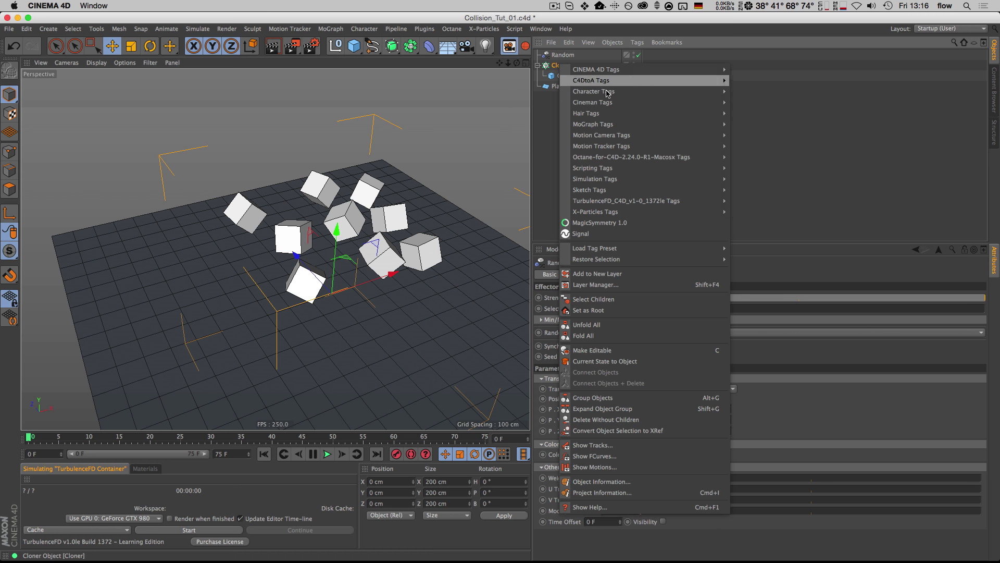
pyautogui.moveTo(663, 114)
pyautogui.moveTo(678, 180)
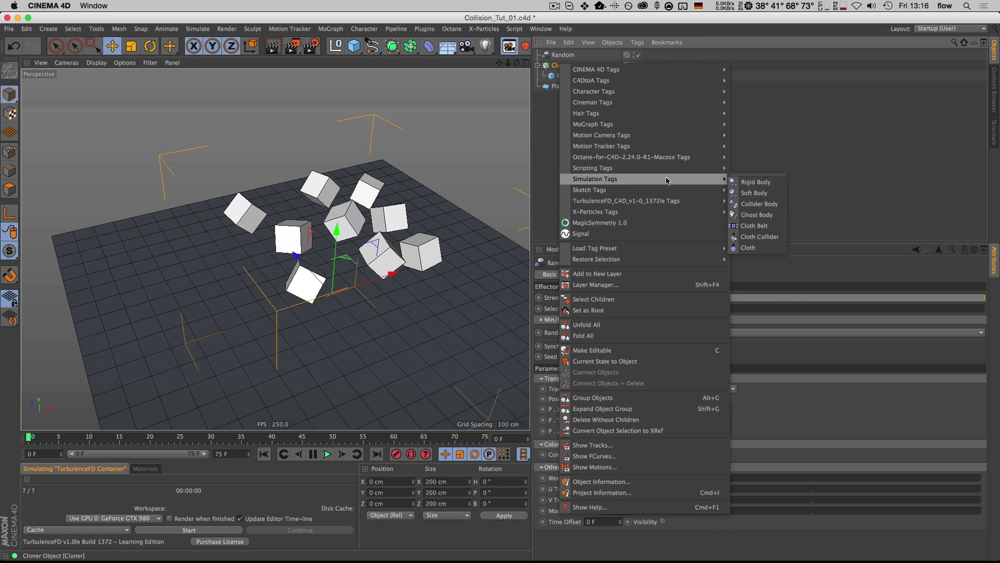
pyautogui.click(763, 182)
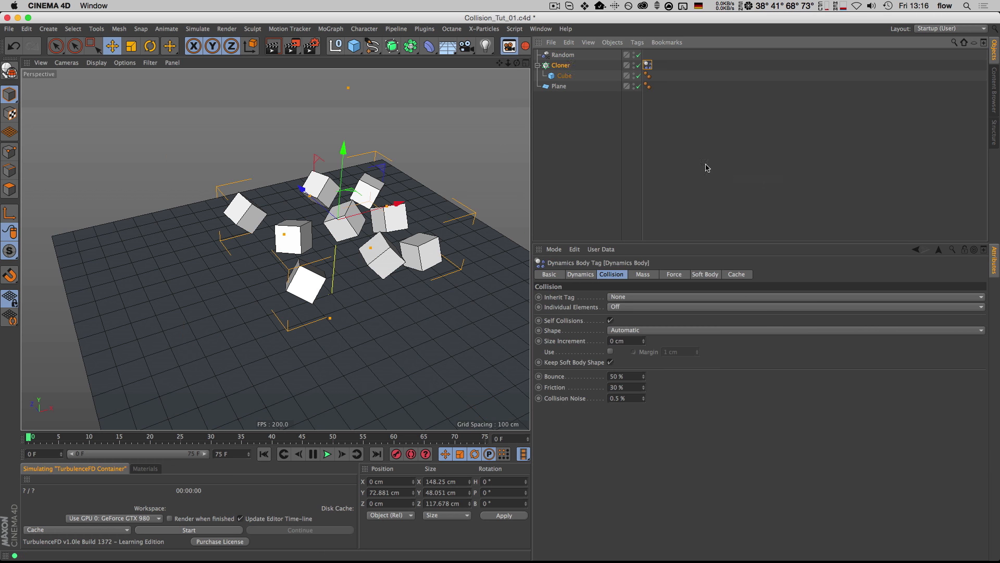
# - Add a Collider Body simulation tag to the Plane
pyautogui.rightClick(555, 88)
pyautogui.moveTo(698, 203)
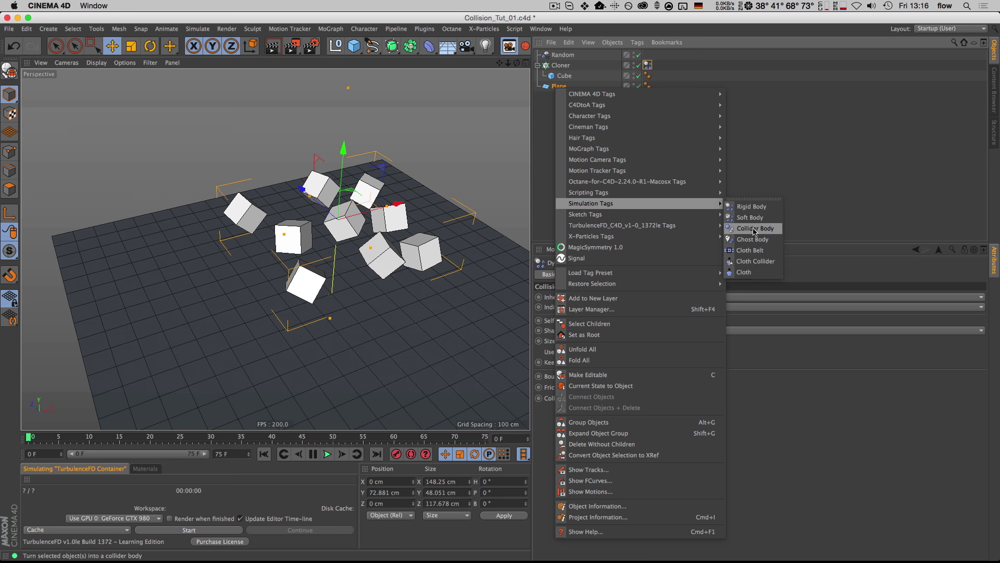
pyautogui.click(755, 229)
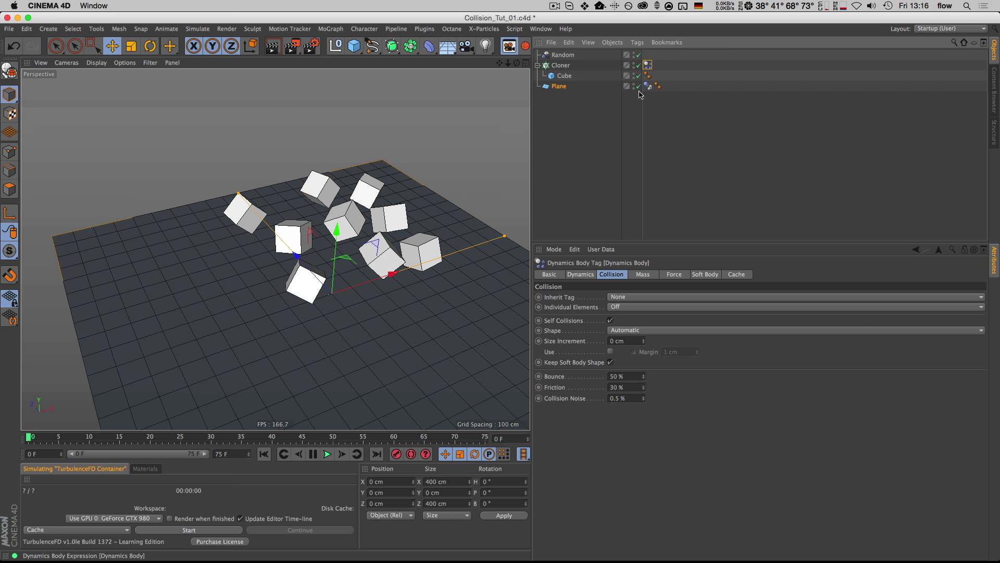
pyautogui.click(562, 86)
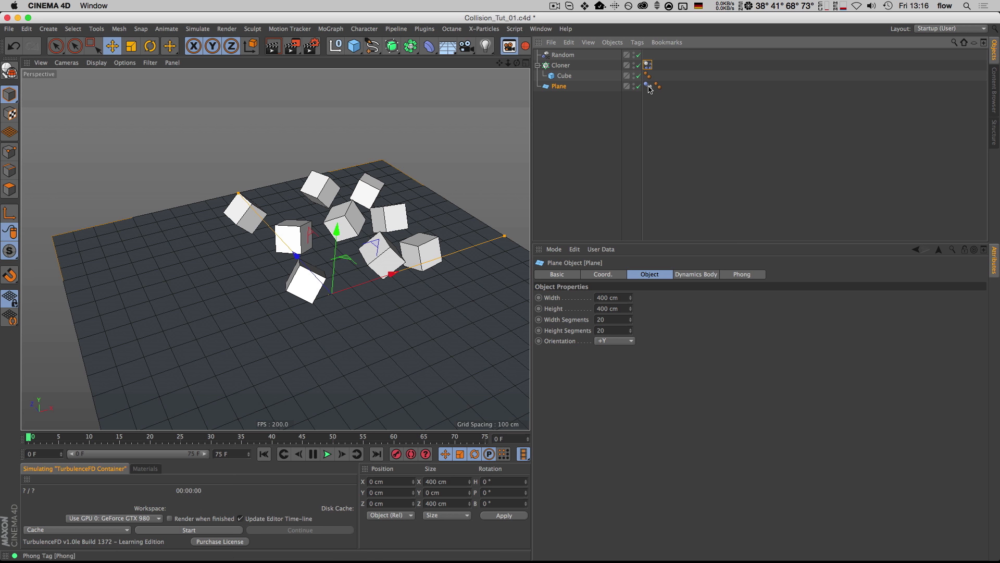
# - Set the Cloner's Dynamics Body tag to Apply Tag to Children, with Individual Elements at Top Level
pyautogui.click(651, 64)
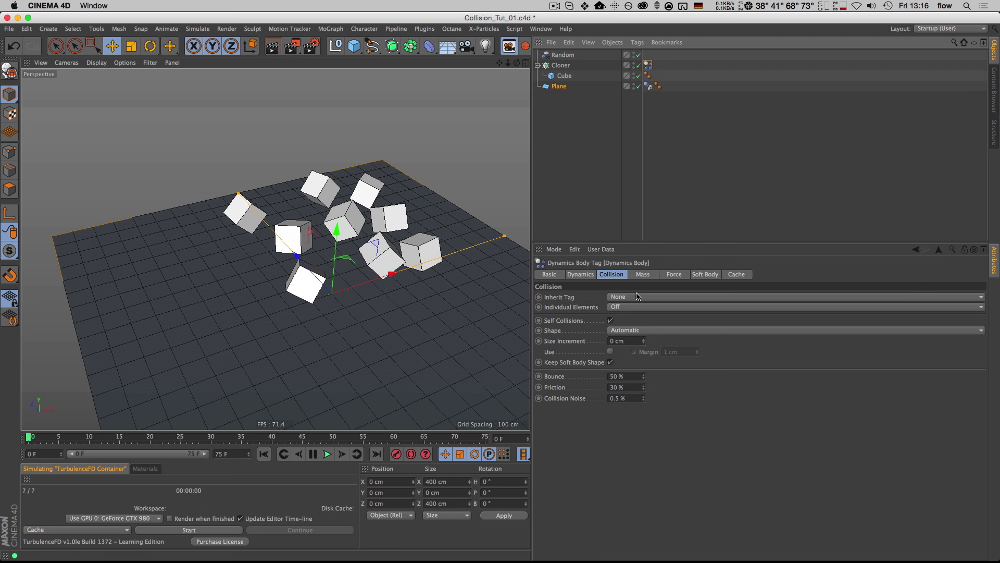
pyautogui.click(620, 307)
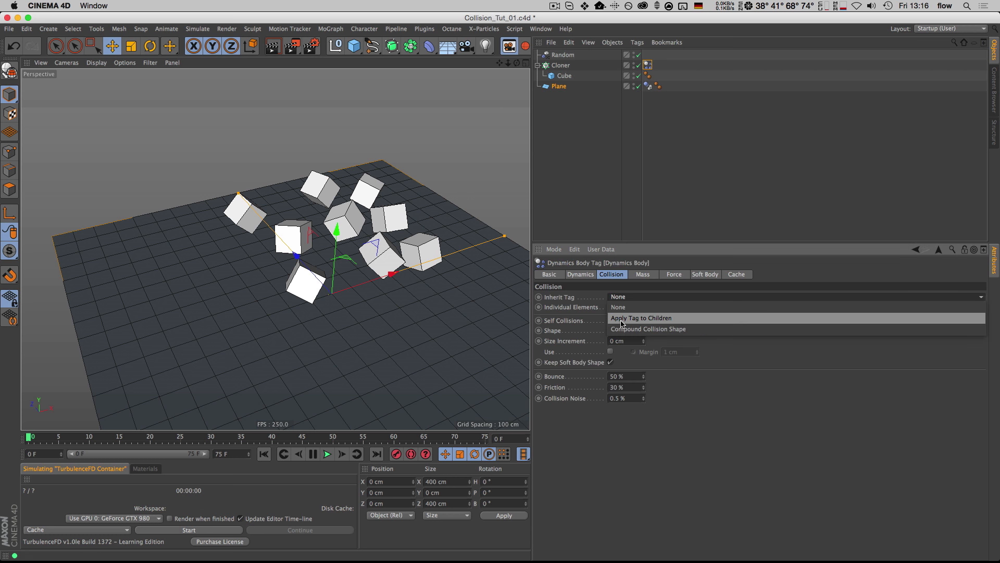
pyautogui.click(626, 319)
pyautogui.click(630, 308)
pyautogui.click(628, 316)
# - Play the simulation twice to check how the cubes fall onto the plane, returning to the first frame each time
pyautogui.click(328, 455)
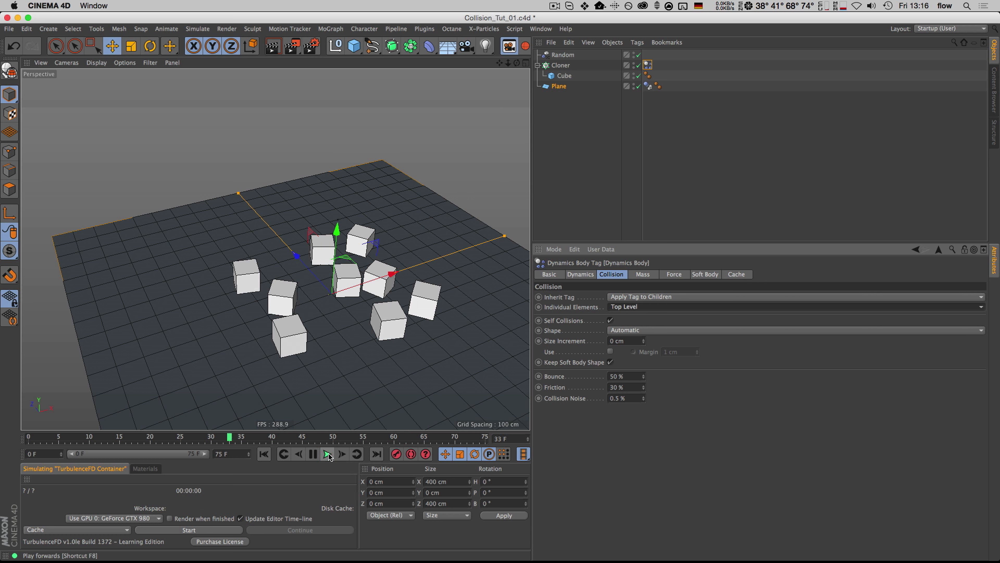
pyautogui.hotkey('shift', 'f')
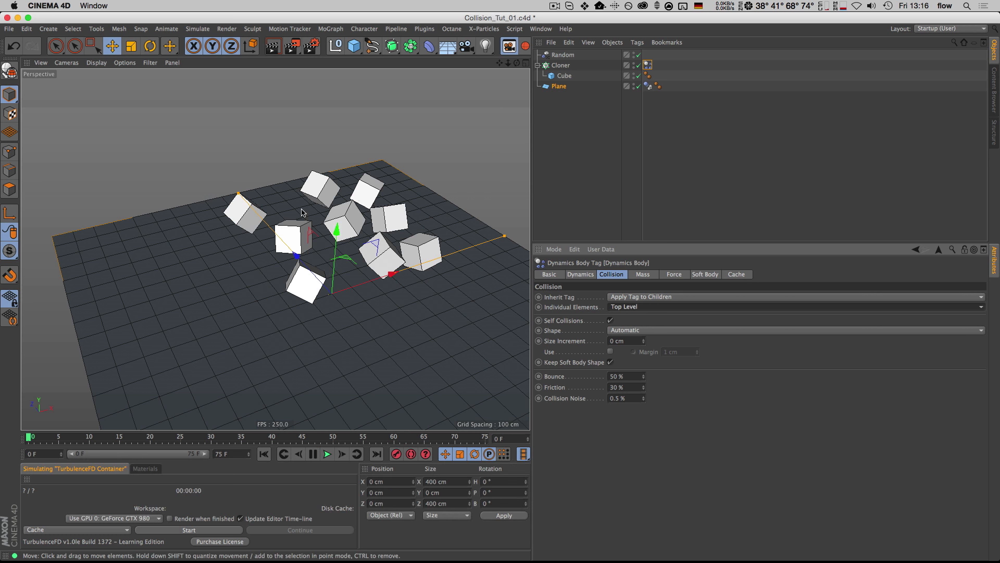
pyautogui.press('3')
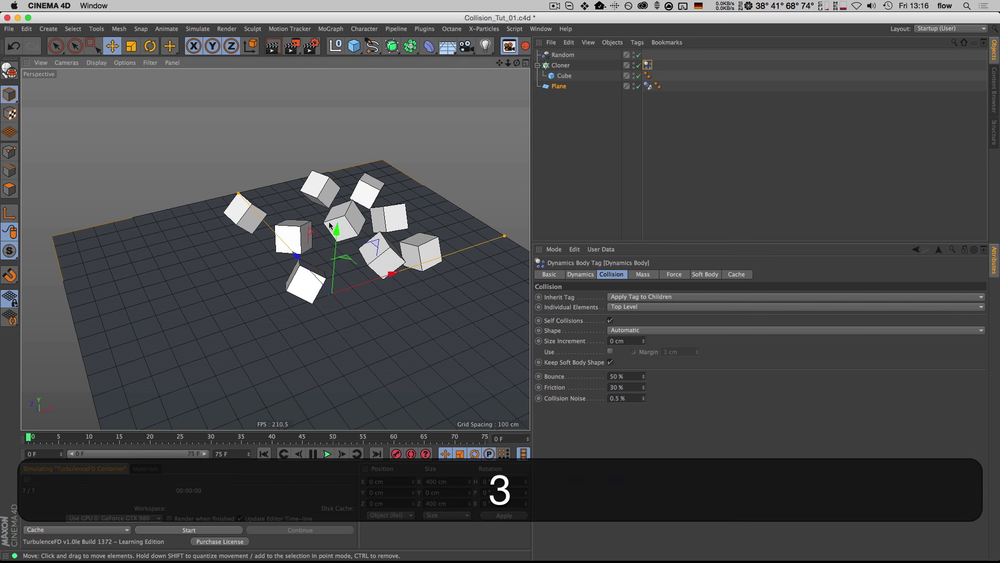
pyautogui.click(328, 454)
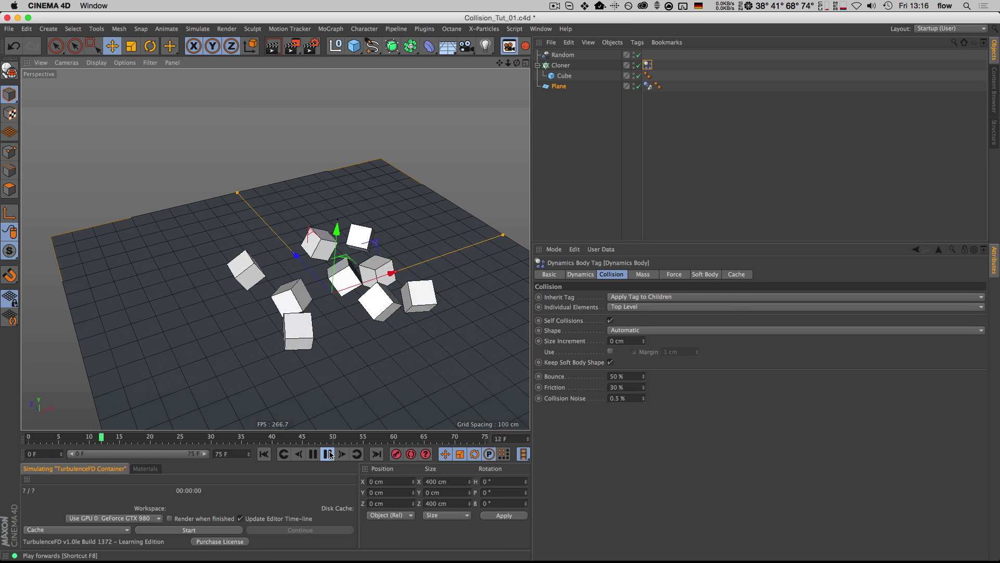
pyautogui.hotkey('shift', 'f')
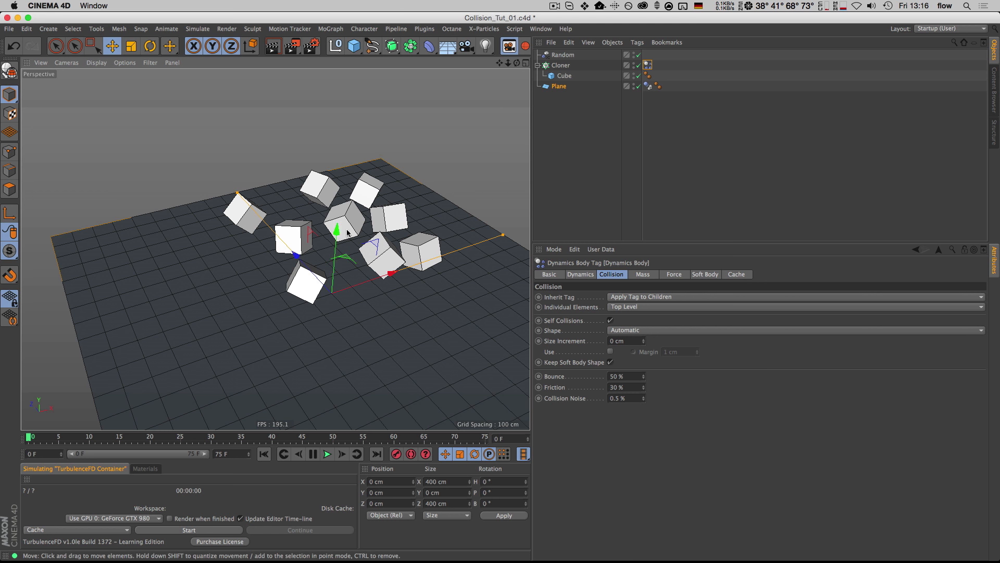
# - Set the Random effector's strength to 0% and keyframe it at frame 0
pyautogui.press('3')
pyautogui.moveTo(343, 223); pyautogui.dragTo(417, 218)
pyautogui.click(561, 56)
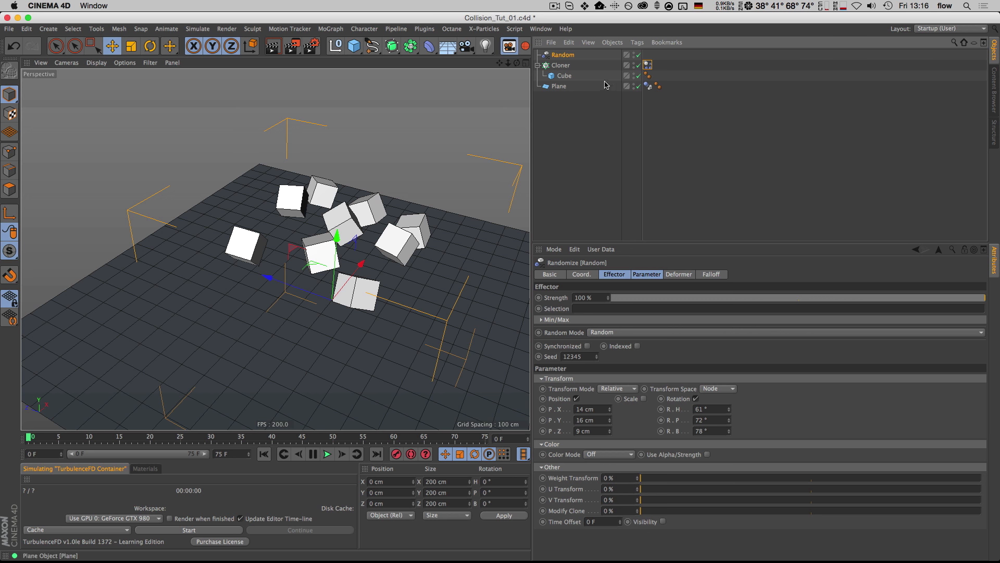
pyautogui.moveTo(619, 298); pyautogui.dragTo(554, 295)
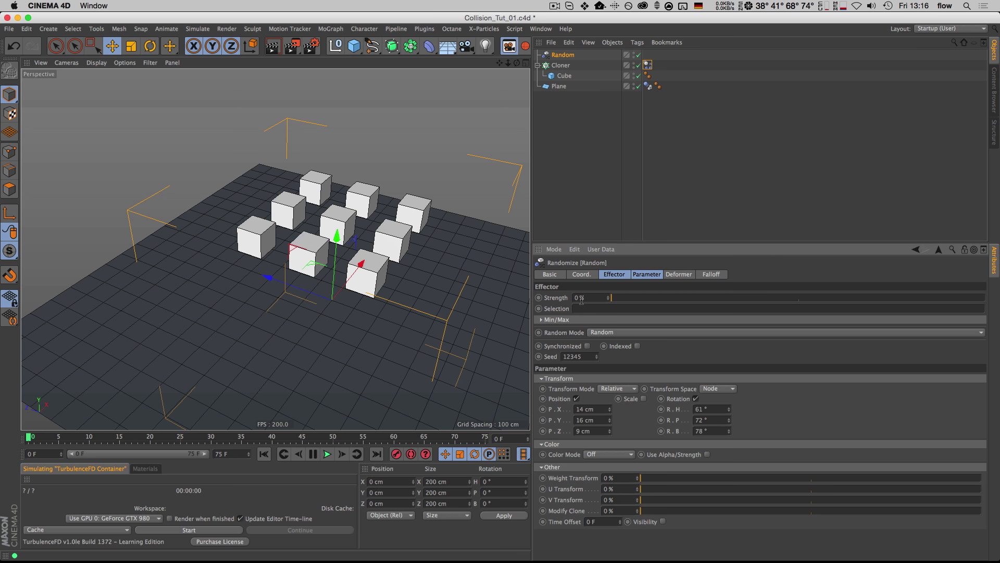
pyautogui.keyDown('ctrl'); pyautogui.click(538, 298); pyautogui.keyUp('ctrl')
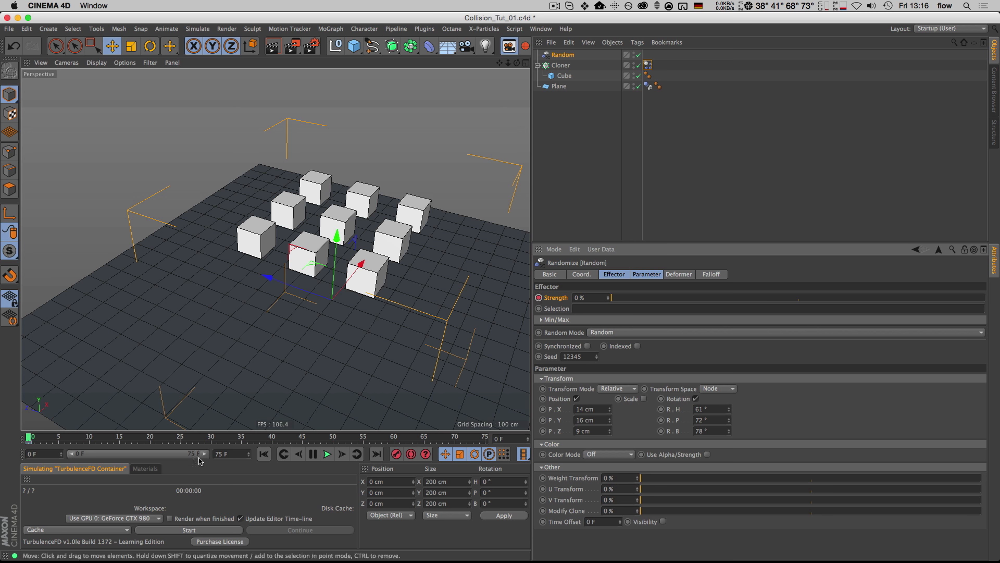
# - Set the Random effector's strength to 100% and keyframe it at frame 10
pyautogui.click(89, 440)
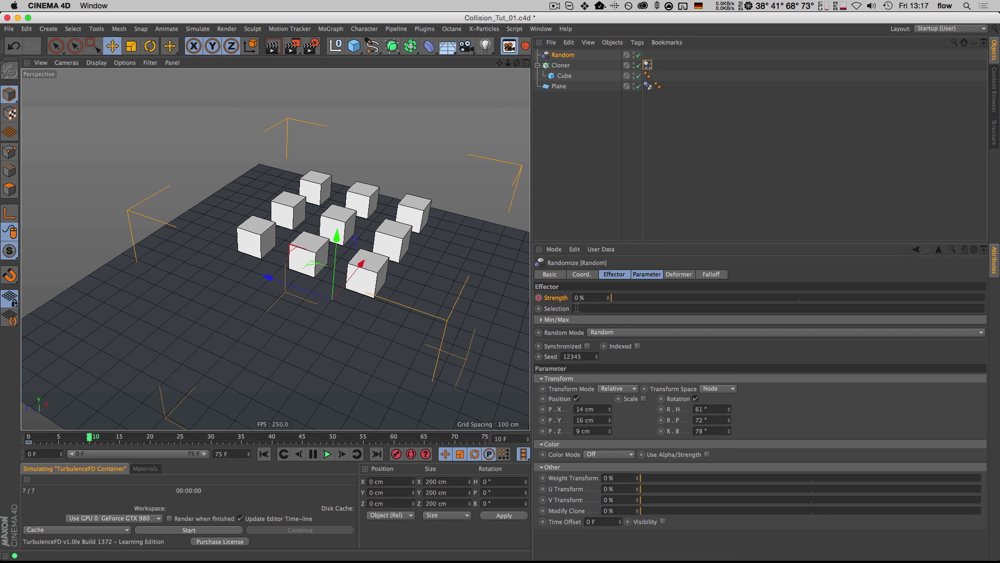
pyautogui.moveTo(630, 301); pyautogui.dragTo(998, 303)
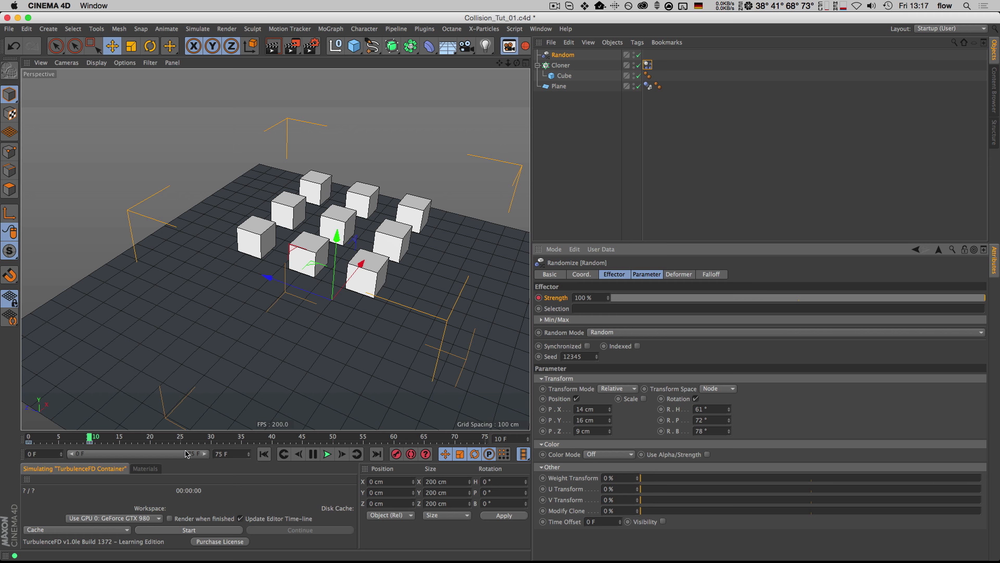
# - Set the trigger of the Cloner's Dynamics Body tag to At Velocity Peak
pyautogui.click(560, 66)
pyautogui.click(647, 65)
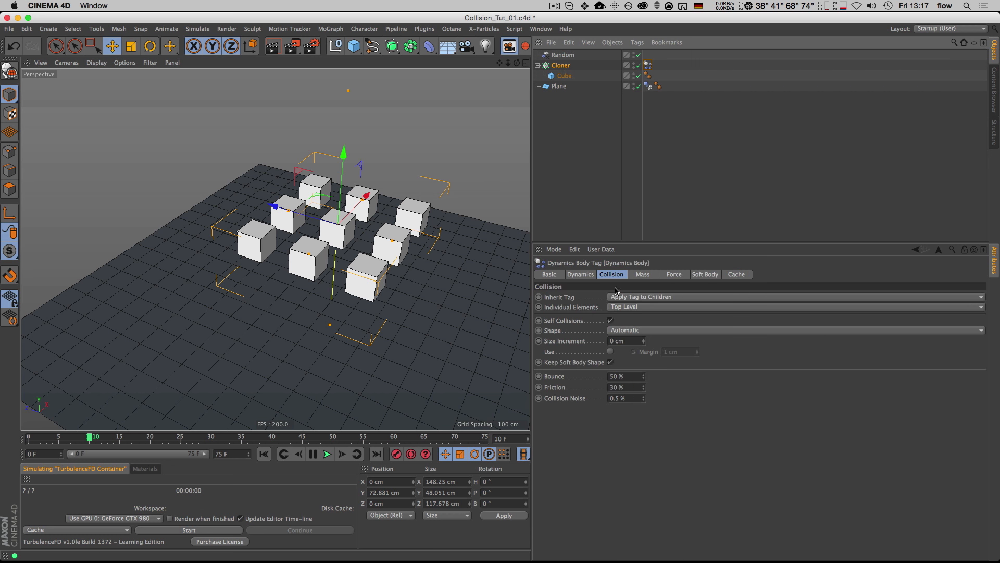
pyautogui.click(580, 274)
pyautogui.click(644, 342)
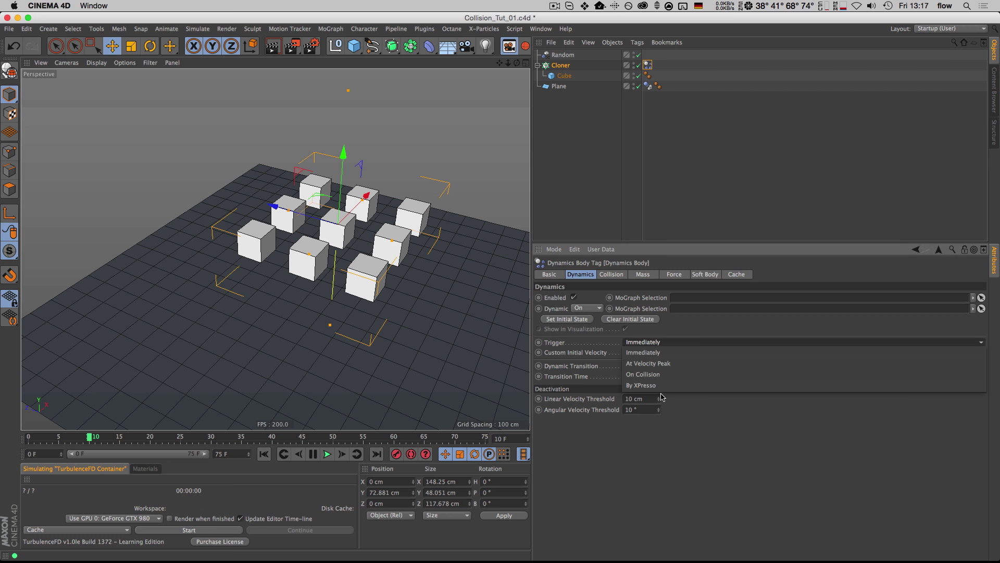
pyautogui.click(649, 363)
# - Play the simulation twice from the first frame and check the Random effector's animated strength in between
pyautogui.hotkey('shift', 'f')
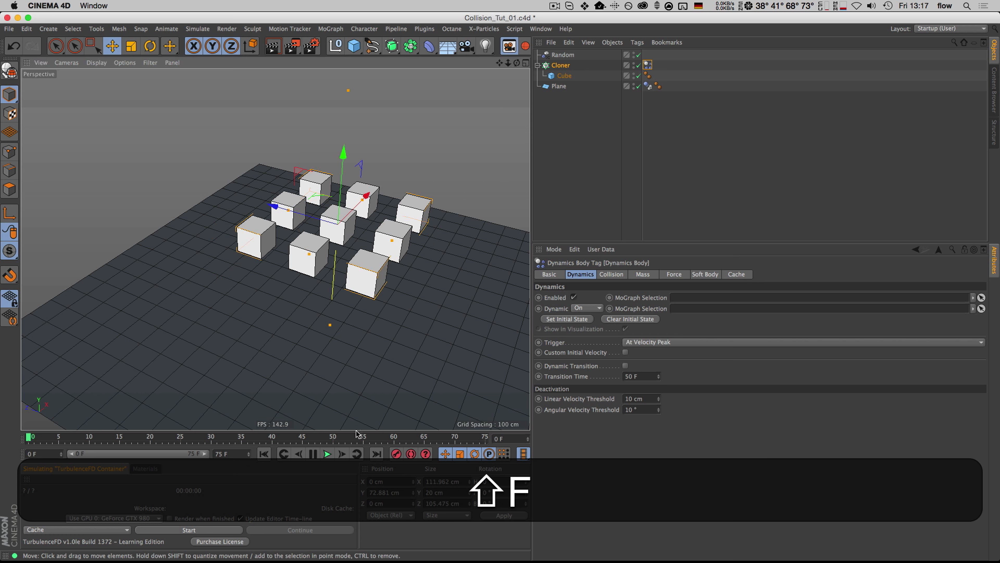
pyautogui.click(327, 454)
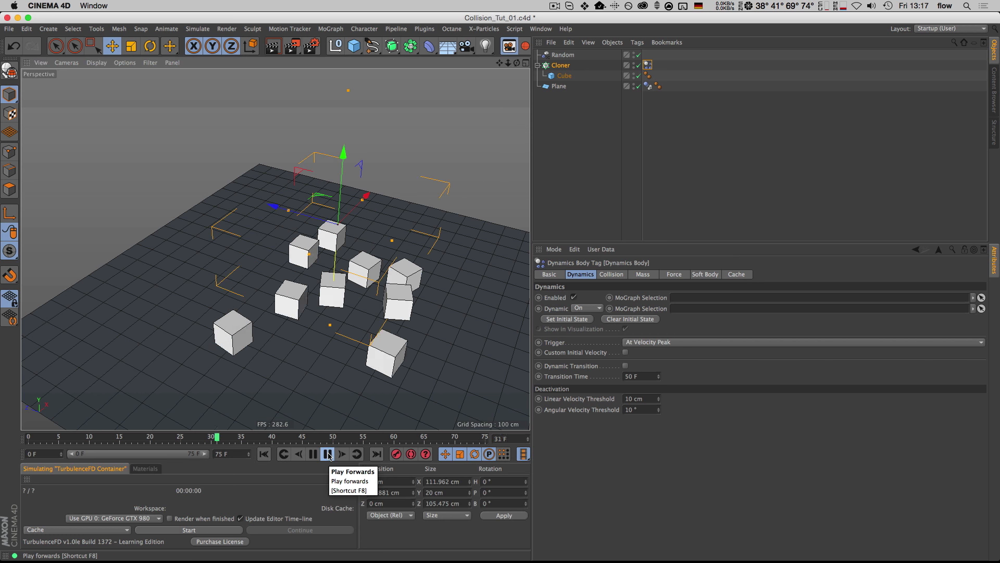
pyautogui.hotkey('shift', 'f')
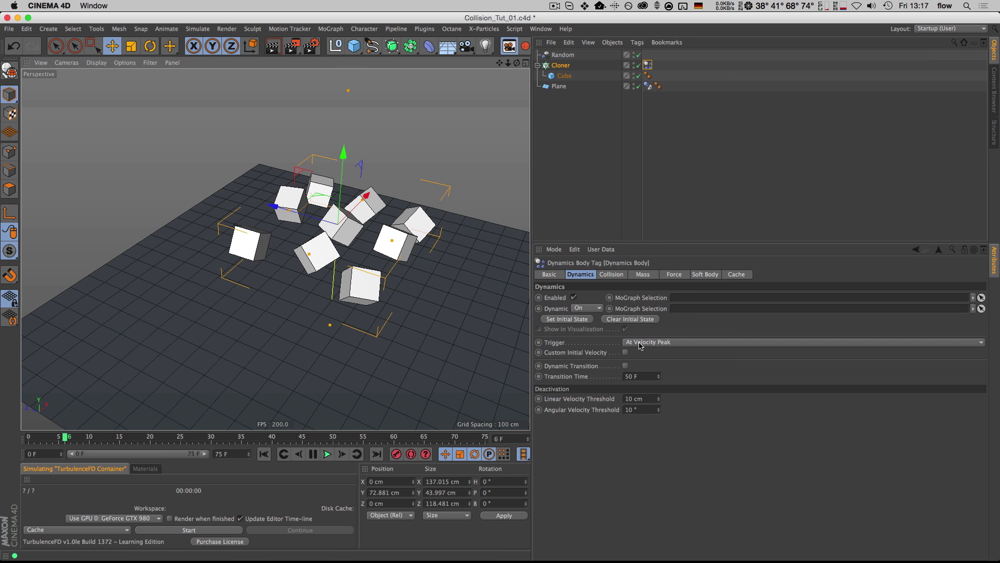
pyautogui.click(562, 55)
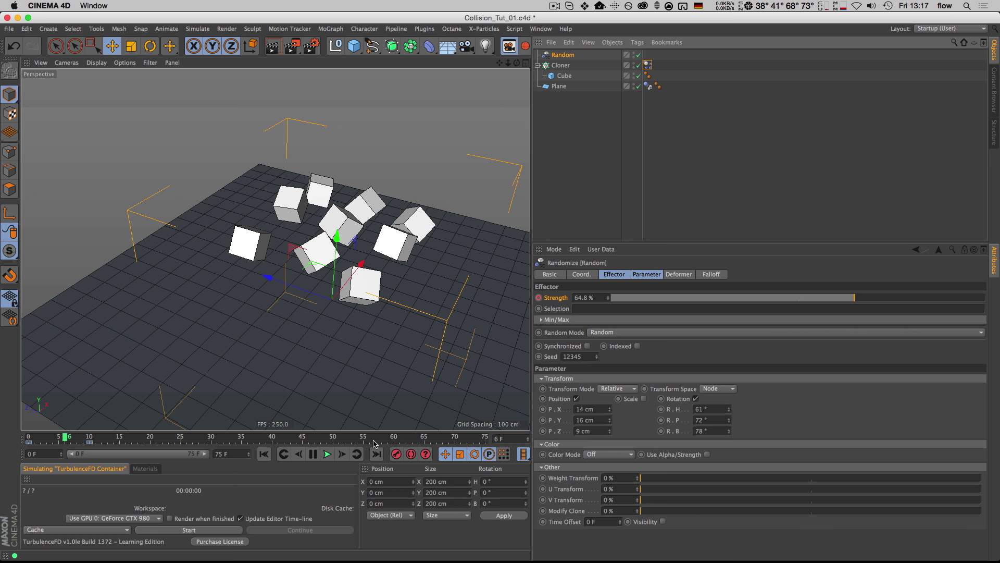
pyautogui.hotkey('shift', 'f')
pyautogui.click(327, 454)
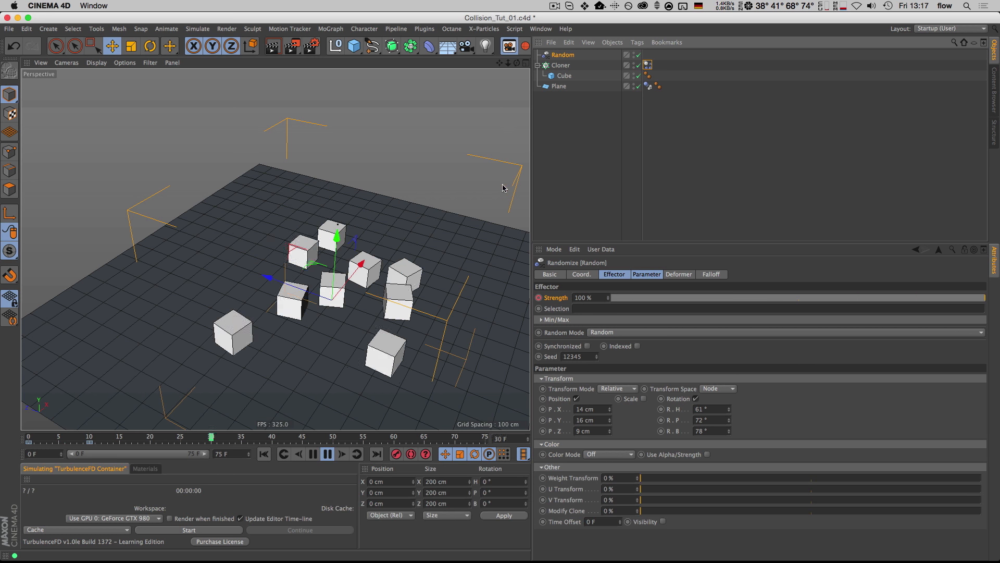
# - Set the friction of the Plane's collider tag to 90% and restart the simulation
pyautogui.click(648, 86)
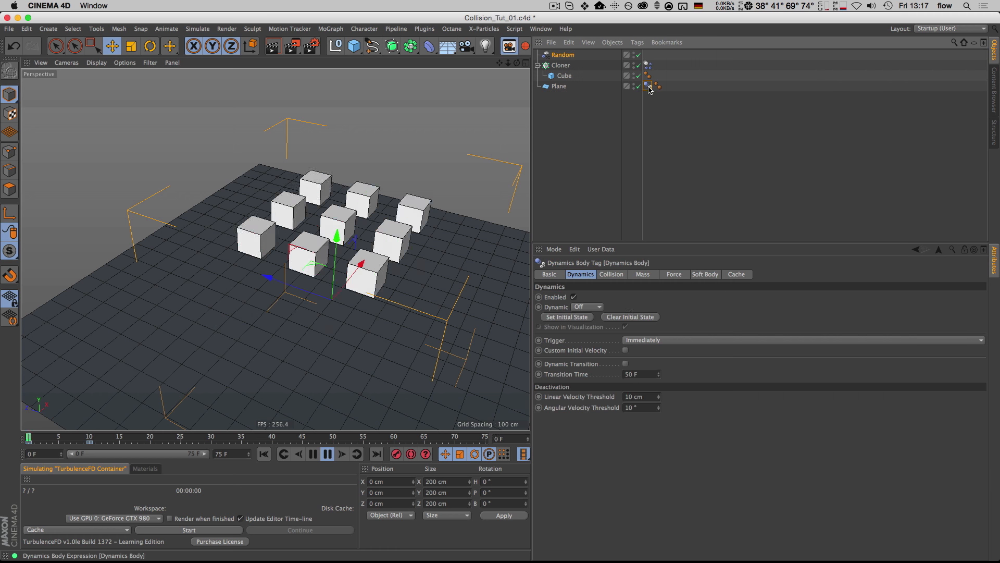
pyautogui.click(611, 274)
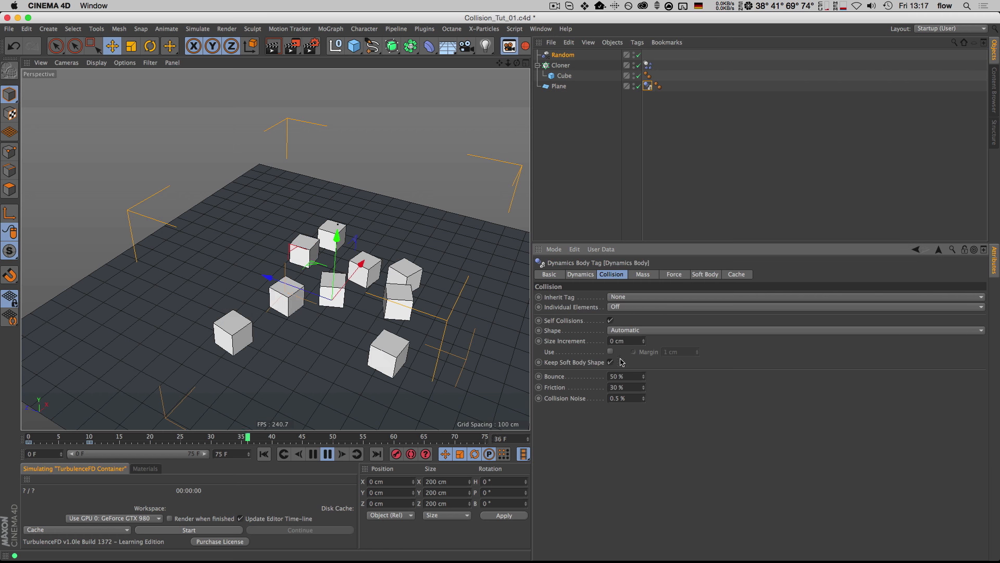
pyautogui.doubleClick(623, 388)
pyautogui.write('90')
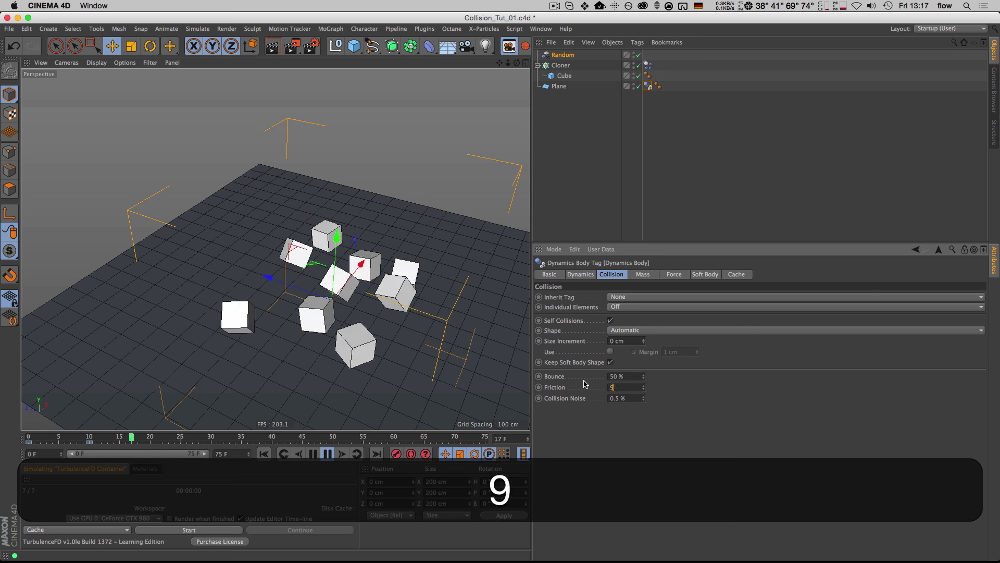
pyautogui.press('Return')
pyautogui.hotkey('shift', 'f')
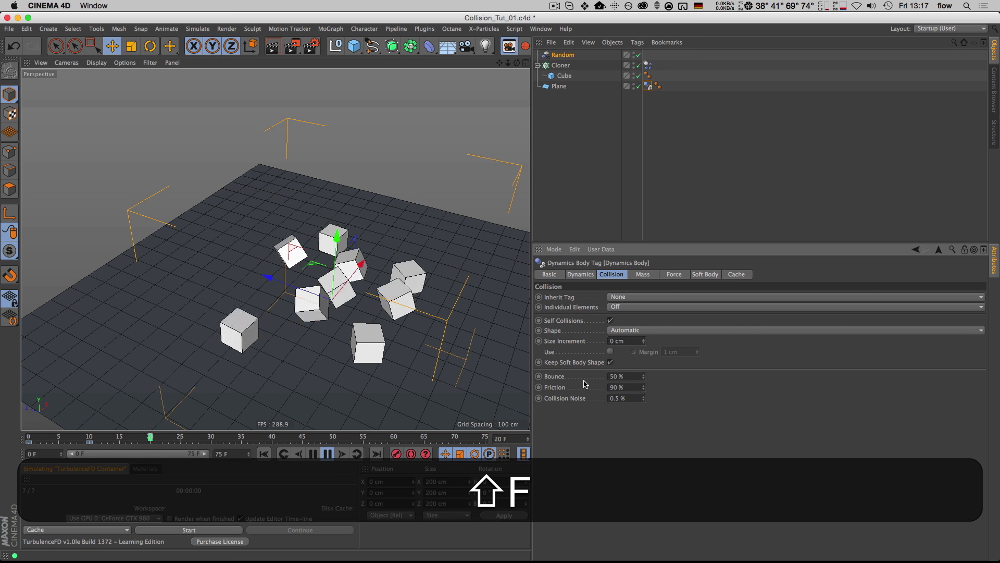
# - Try 30% bounce on the Cloner's Dynamics Body tag and lower it further to 10%
pyautogui.click(648, 66)
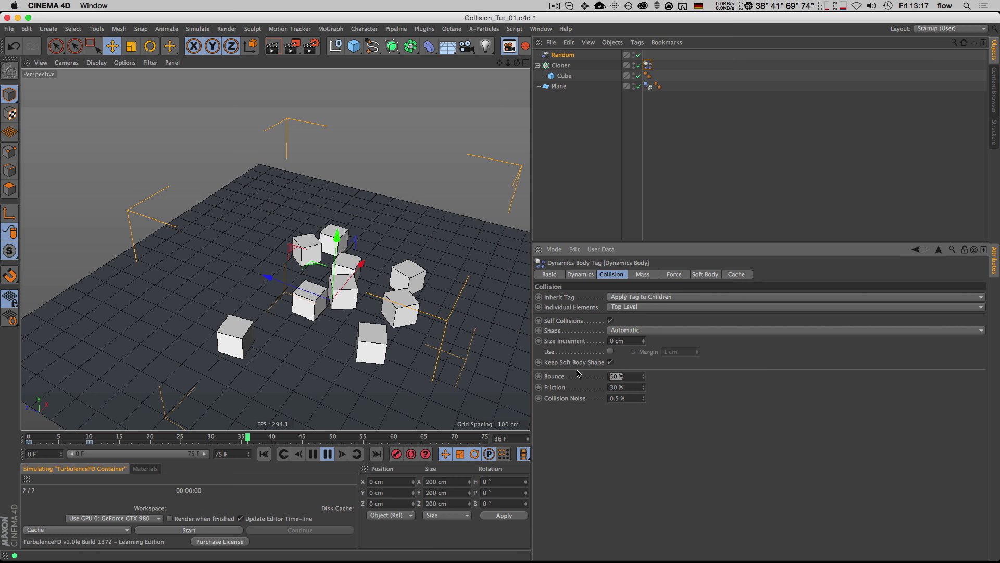
pyautogui.write('30')
pyautogui.press('Return')
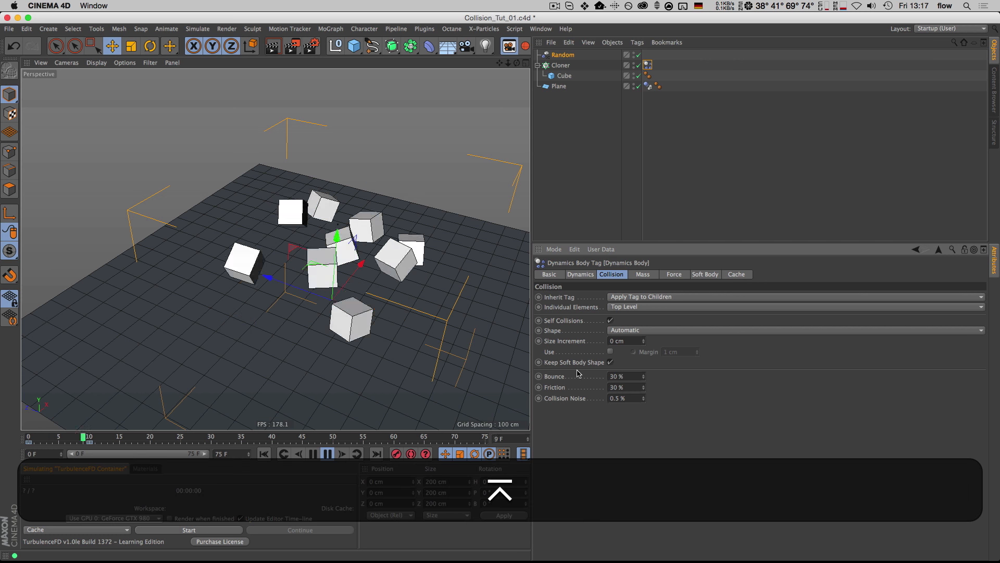
pyautogui.doubleClick(627, 376)
pyautogui.write('10')
pyautogui.press('Return')
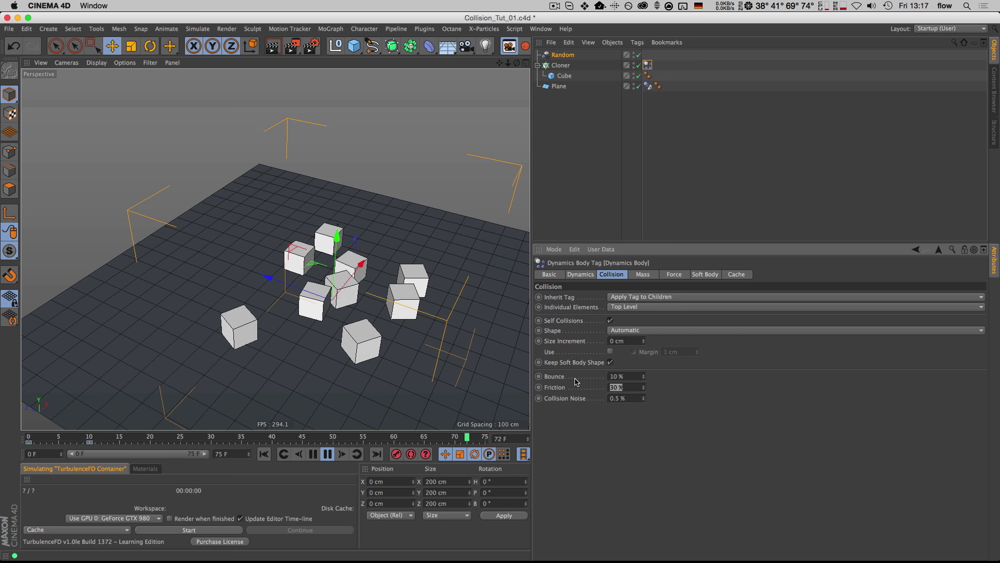
# - Set the Cloner's Dynamics Body friction to 70%, replay the simulation from the first frame and stop it
pyautogui.write('70')
pyautogui.press('Return')
pyautogui.press('shift')
pyautogui.hotkey('shift', 'f')
pyautogui.hotkey('shift', 'f')
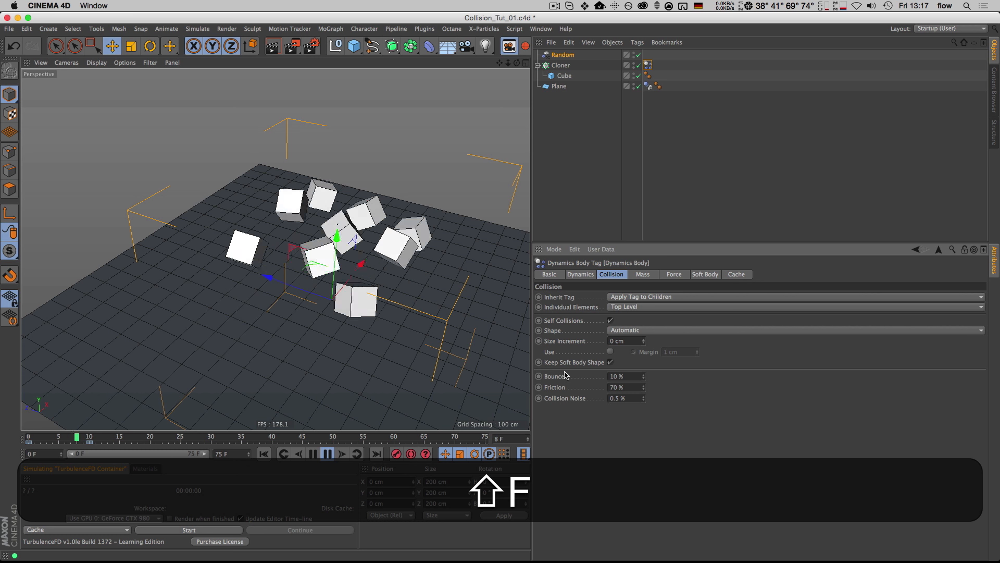
pyautogui.press('1')
pyautogui.moveTo(334, 276); pyautogui.dragTo(300, 280)
pyautogui.press('3')
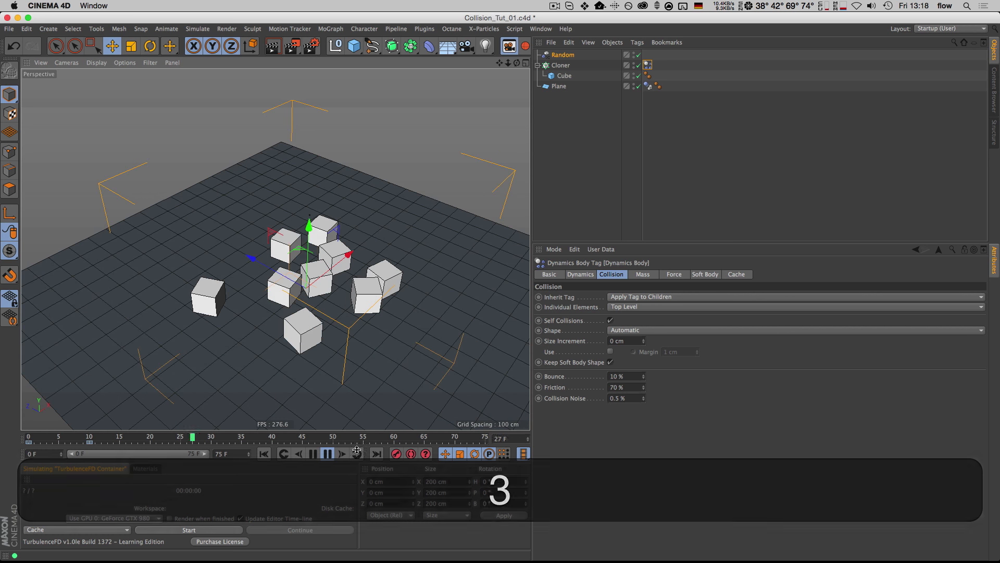
pyautogui.click(328, 454)
pyautogui.click(565, 146)
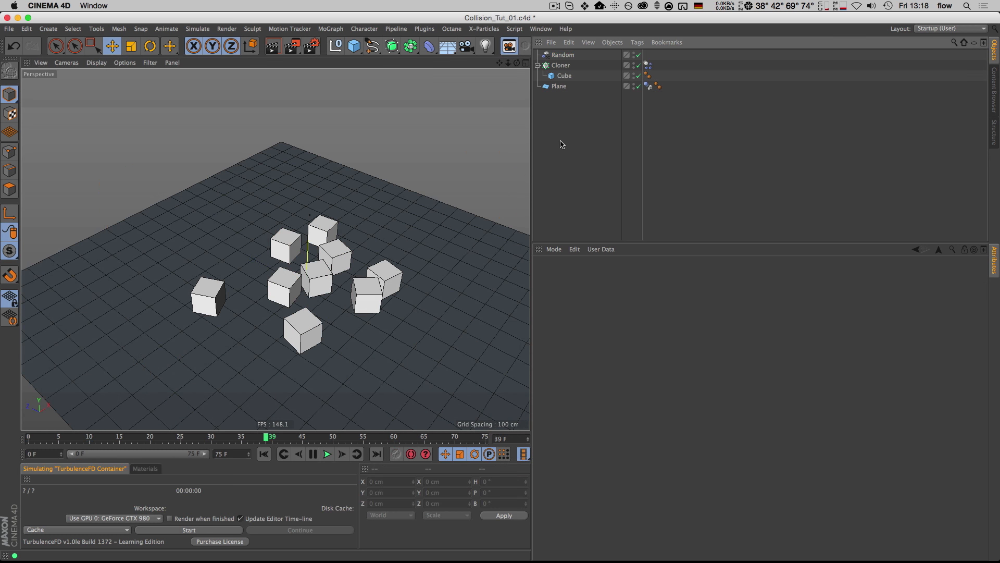
# - Add an X-Particles xpSystem and move it to the top of the object hierarchy, above Random
pyautogui.click(561, 66)
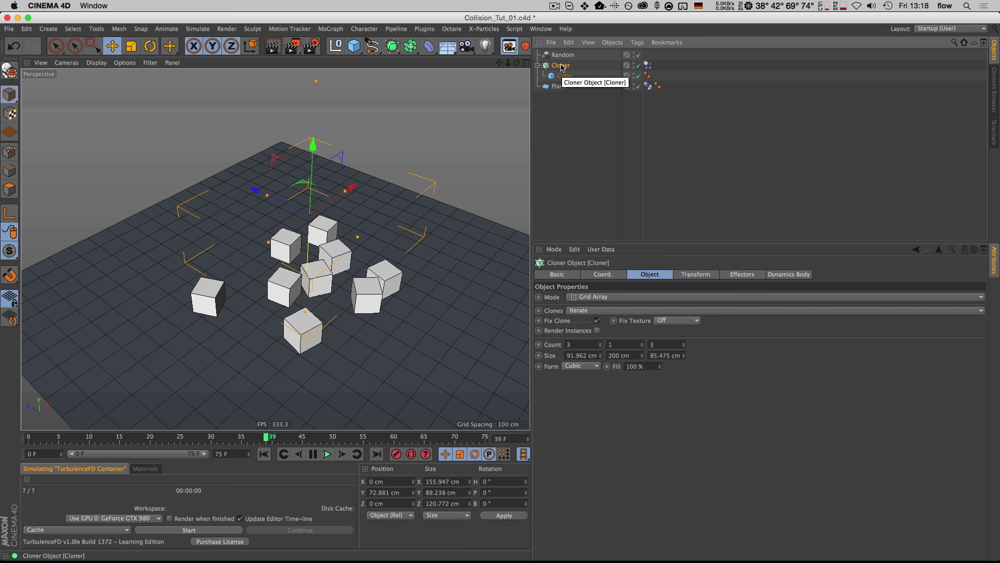
pyautogui.click(484, 29)
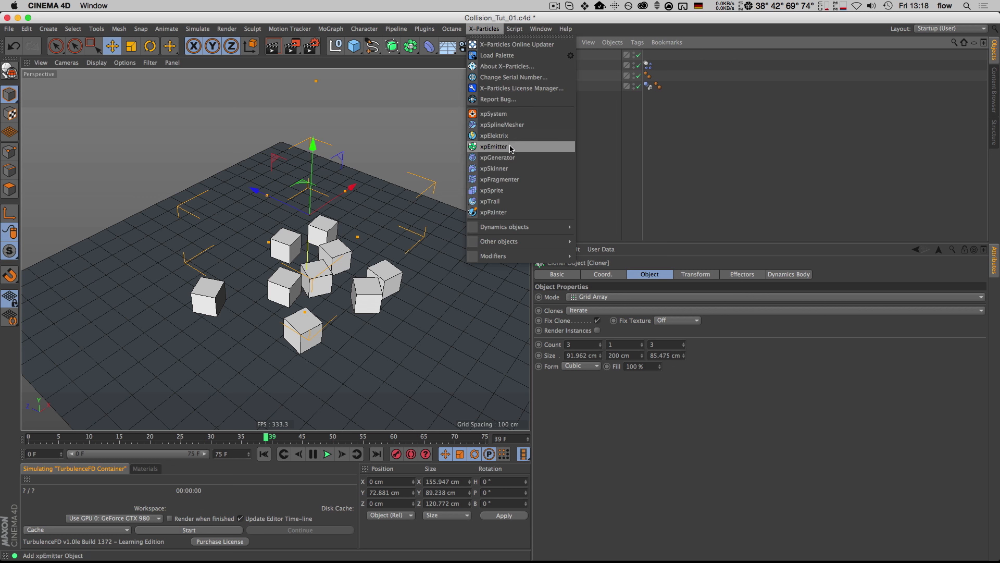
pyautogui.click(509, 115)
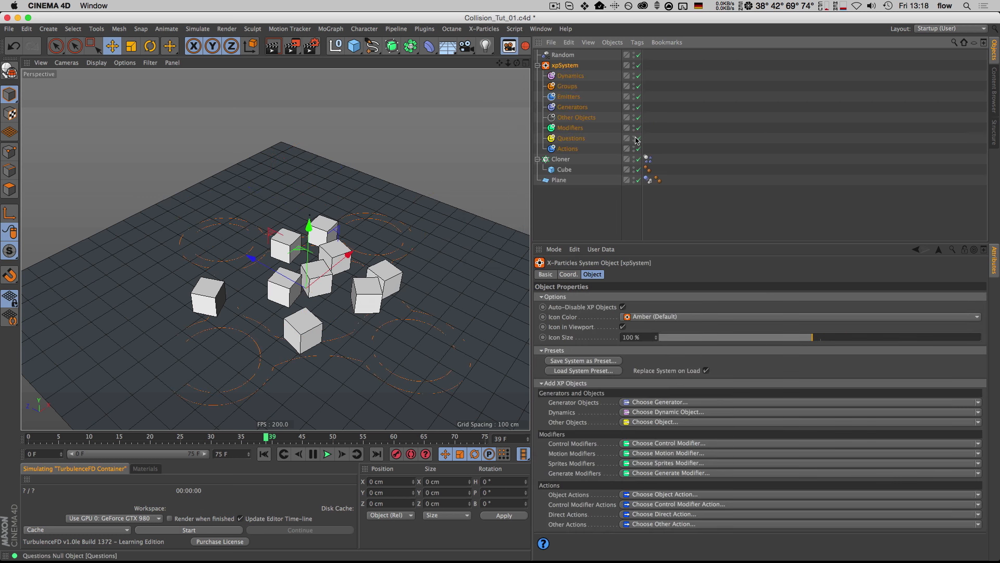
pyautogui.moveTo(564, 65); pyautogui.dragTo(563, 52)
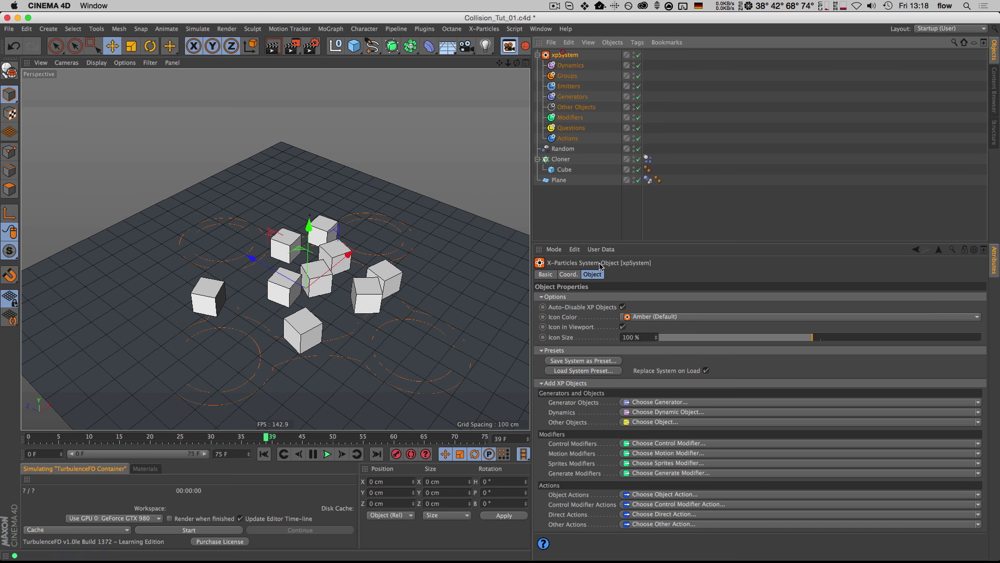
# - Add an Emitter generator object to the xpSystem
pyautogui.click(635, 444)
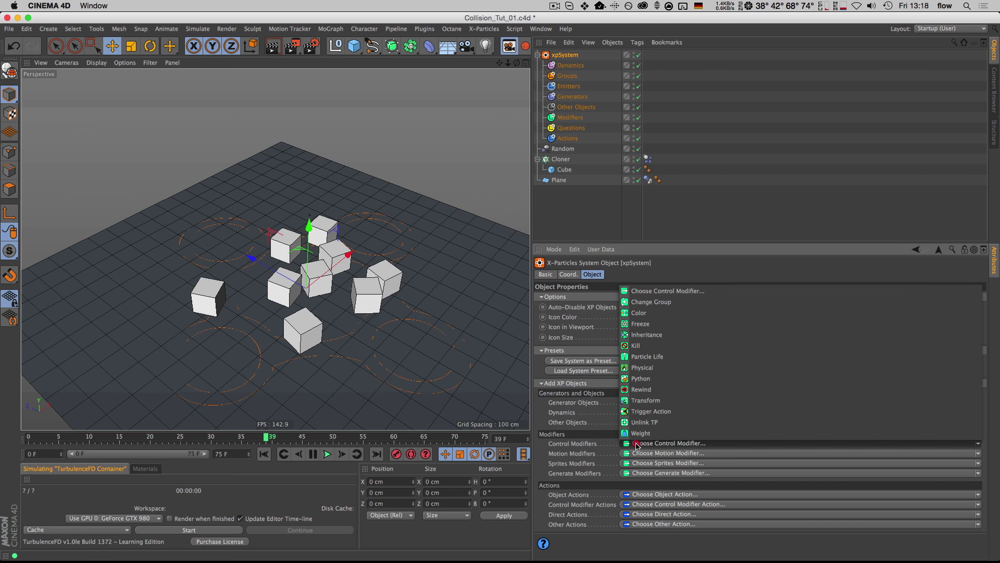
pyautogui.click(549, 411)
pyautogui.click(644, 402)
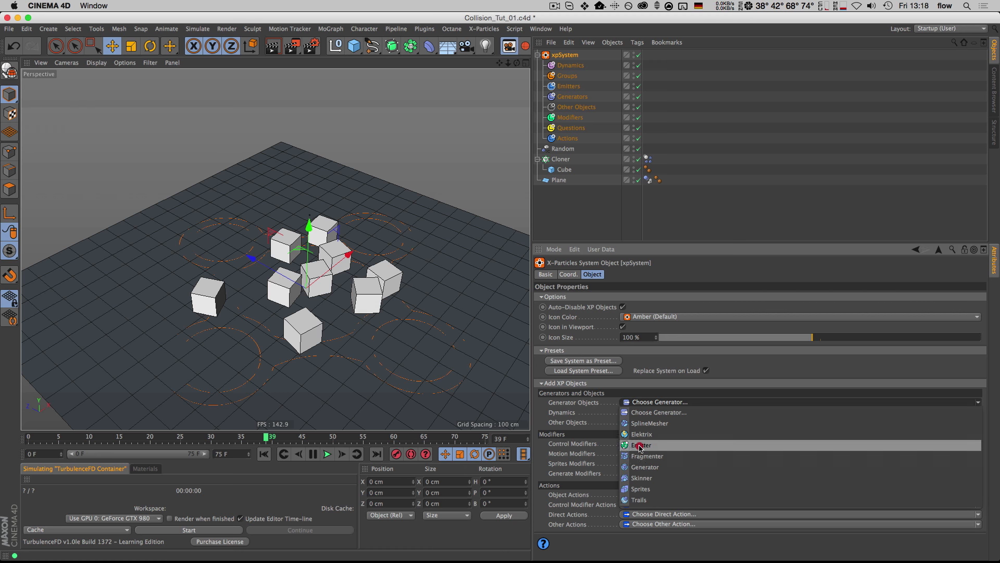
pyautogui.click(641, 445)
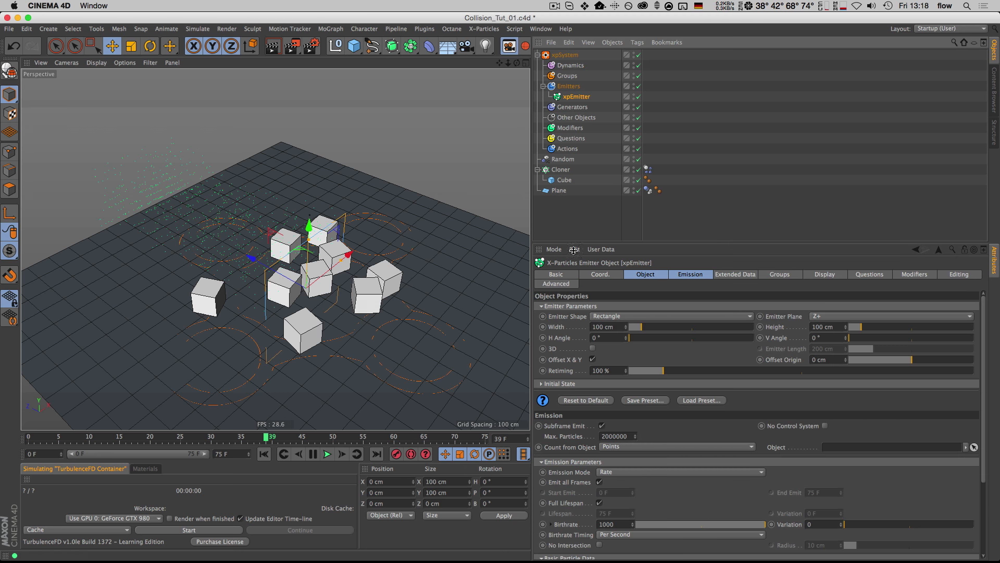
# - Make the Cloner a child of a new Connect object and turn off Weld on it
pyautogui.click(561, 169)
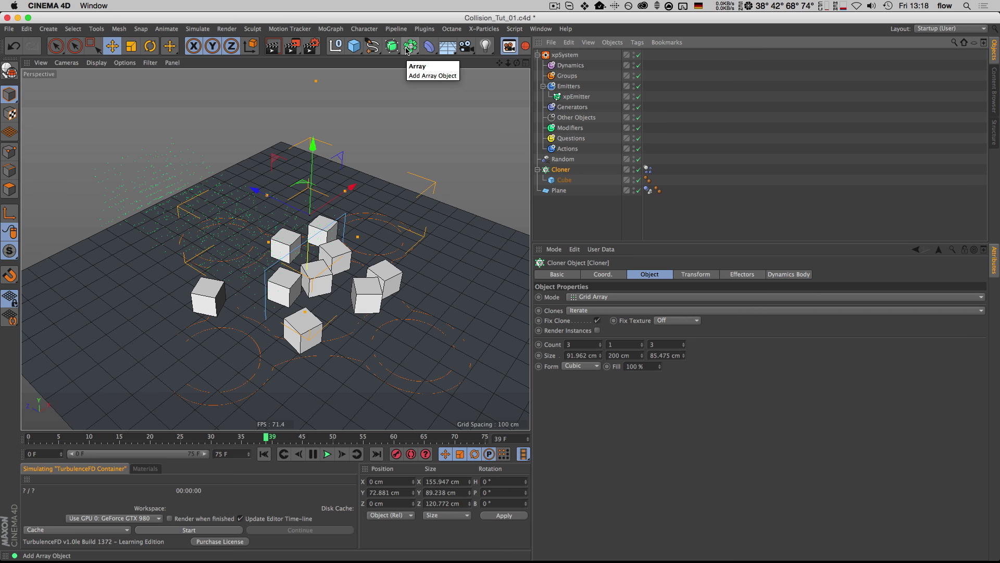
pyautogui.keyDown('alt'); pyautogui.moveTo(407, 50); pyautogui.dragTo(529, 81); pyautogui.keyUp('alt')
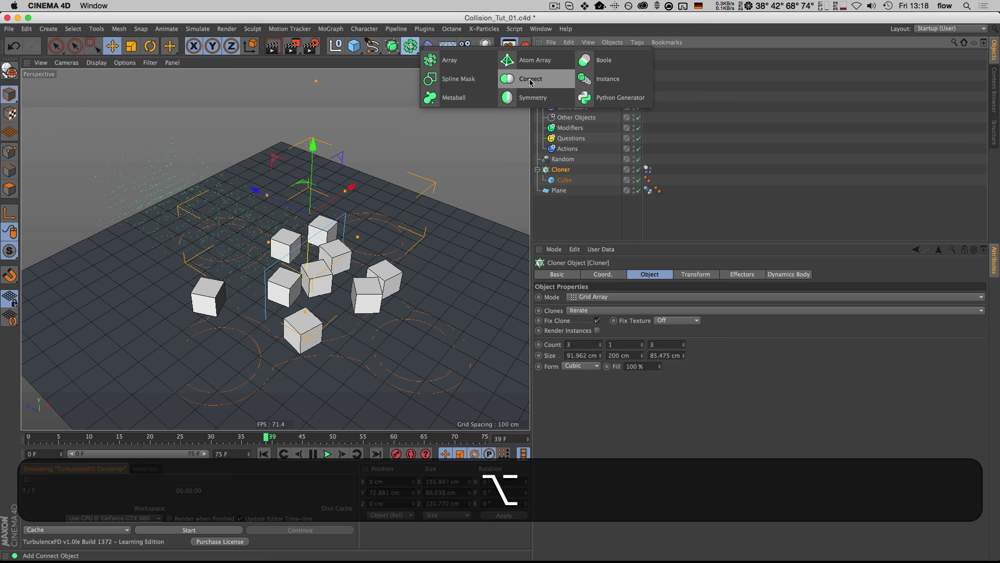
pyautogui.keyDown('alt'); pyautogui.click(530, 80); pyautogui.keyUp('alt')
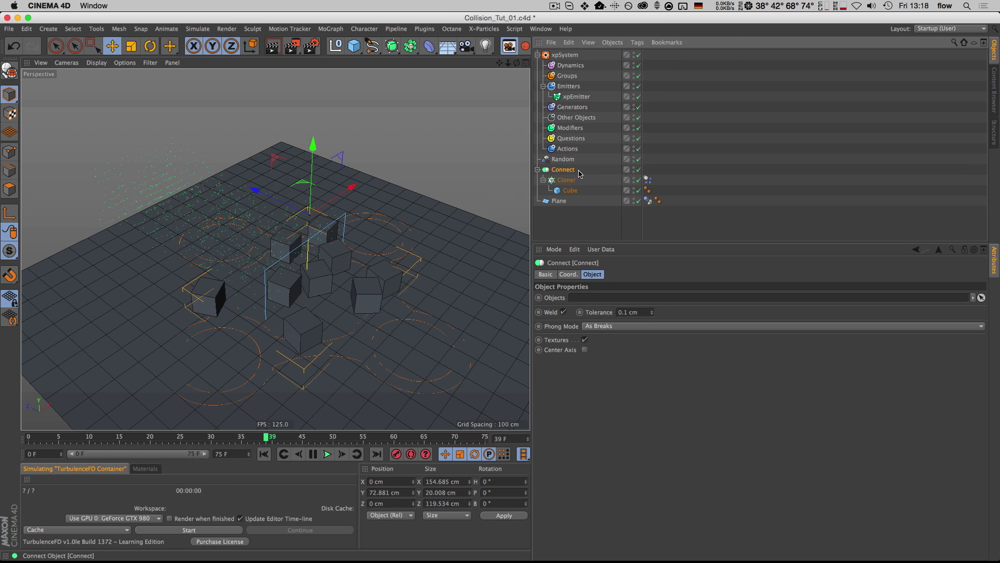
pyautogui.click(564, 313)
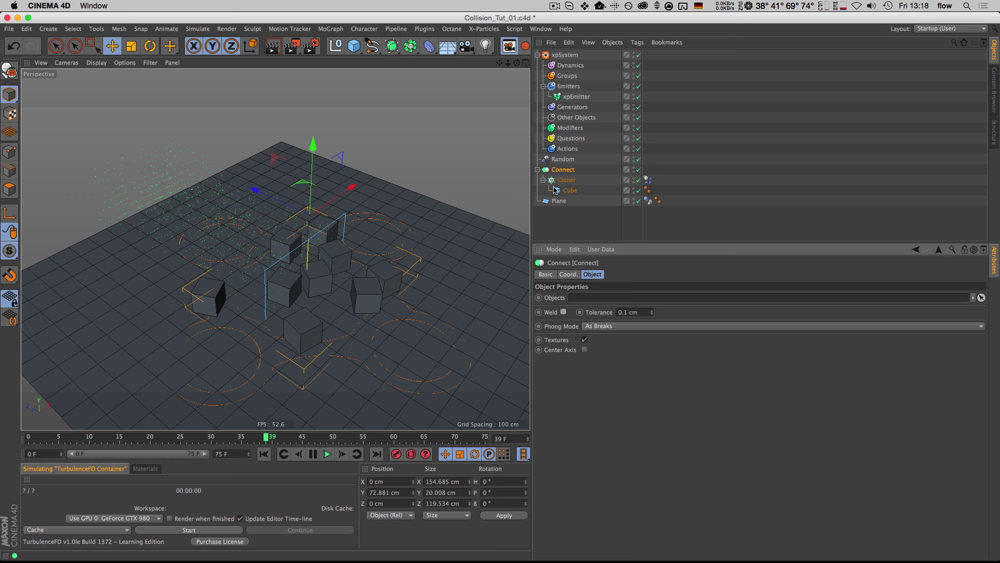
# - Turn off the xpSystem's icon in the viewport and return to the first frame
pyautogui.click(570, 55)
pyautogui.click(622, 326)
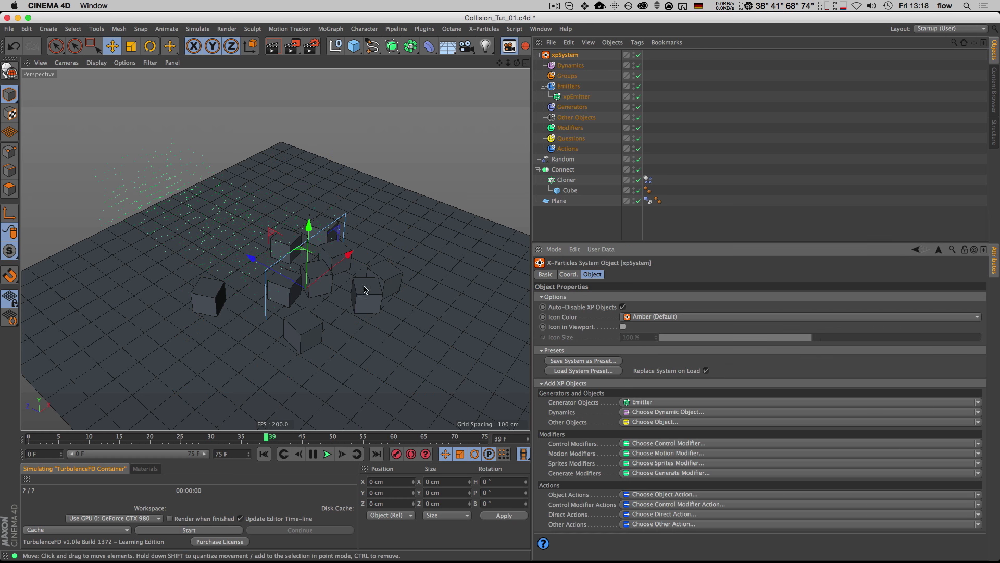
pyautogui.press('3')
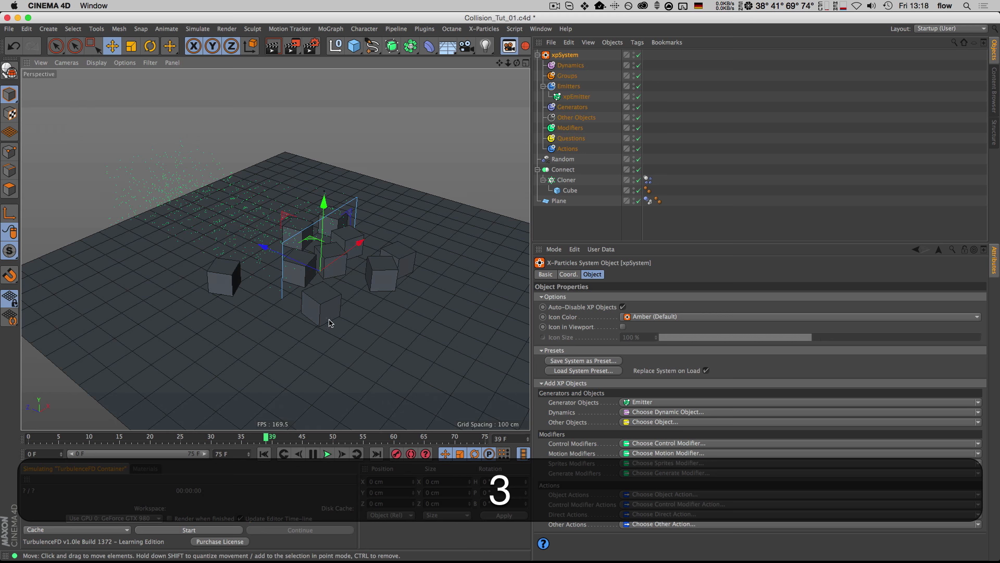
pyautogui.hotkey('shift', 'f')
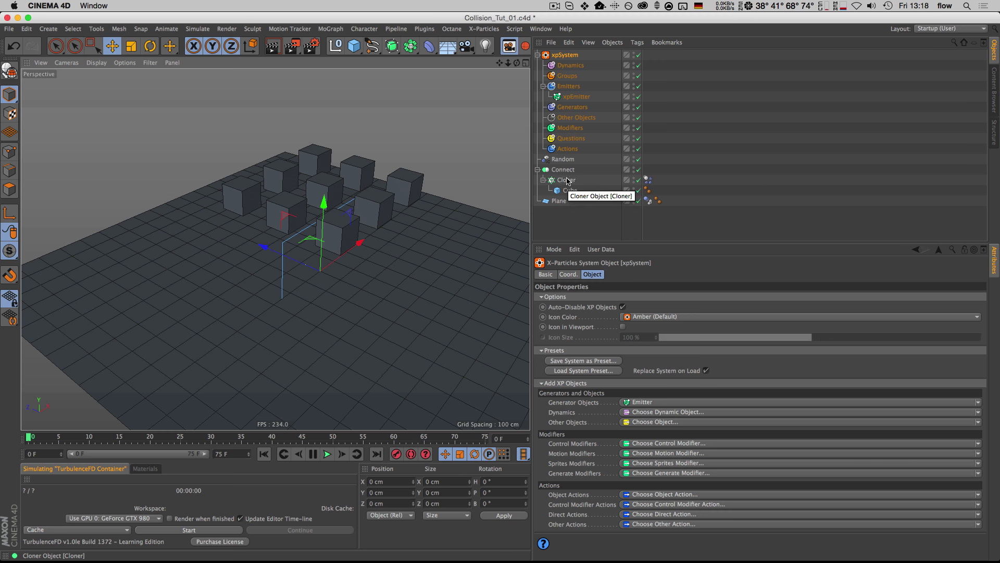
# - Bake the project's dynamics simulation to the cache, starting from the first frame
pyautogui.click(648, 181)
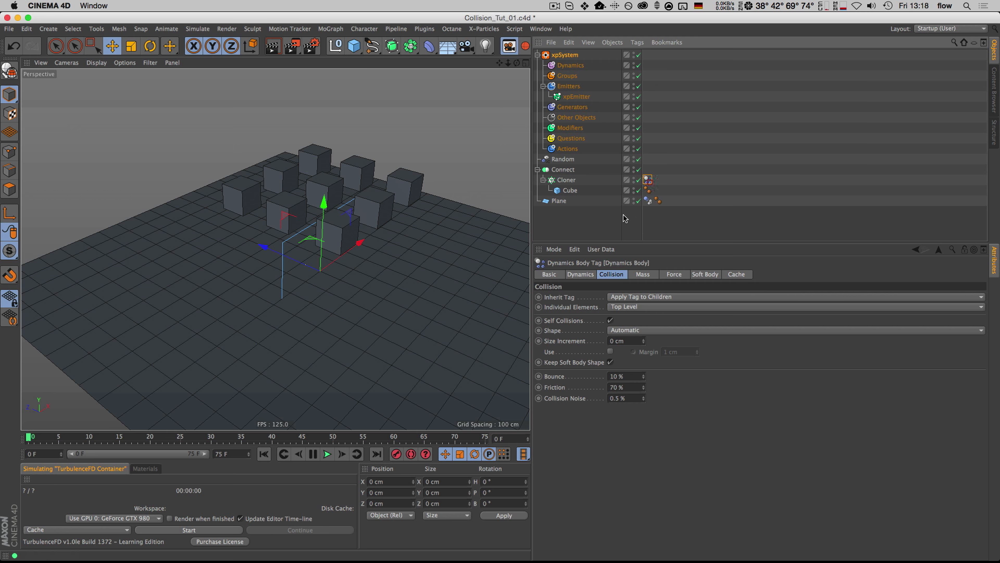
pyautogui.press('super+d')
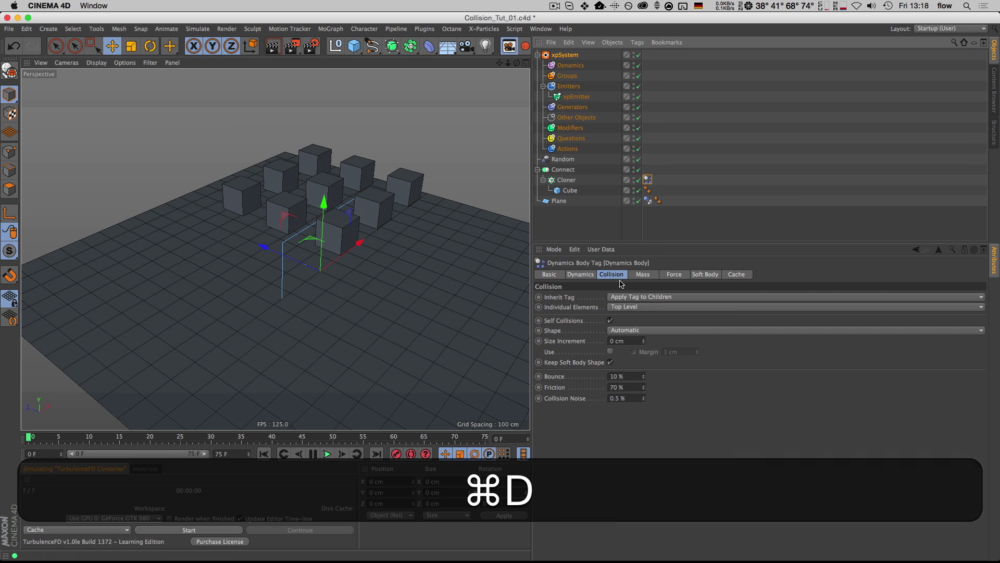
pyautogui.hotkey('shift', 'f')
pyautogui.click(558, 320)
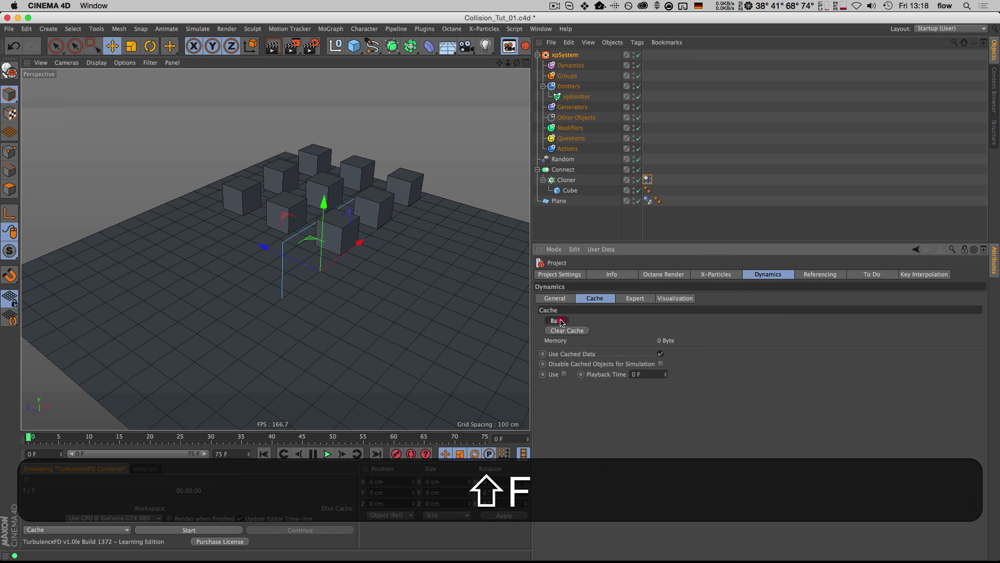
# - Set the xpEmitter's Emitter Shape to Object and assign the Connect object as its emission source
pyautogui.click(576, 97)
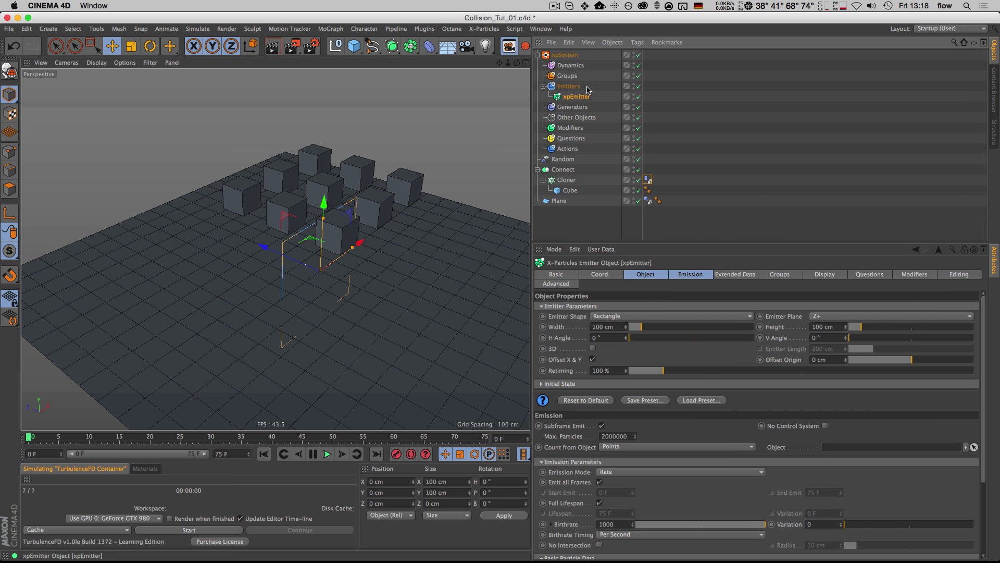
pyautogui.click(563, 170)
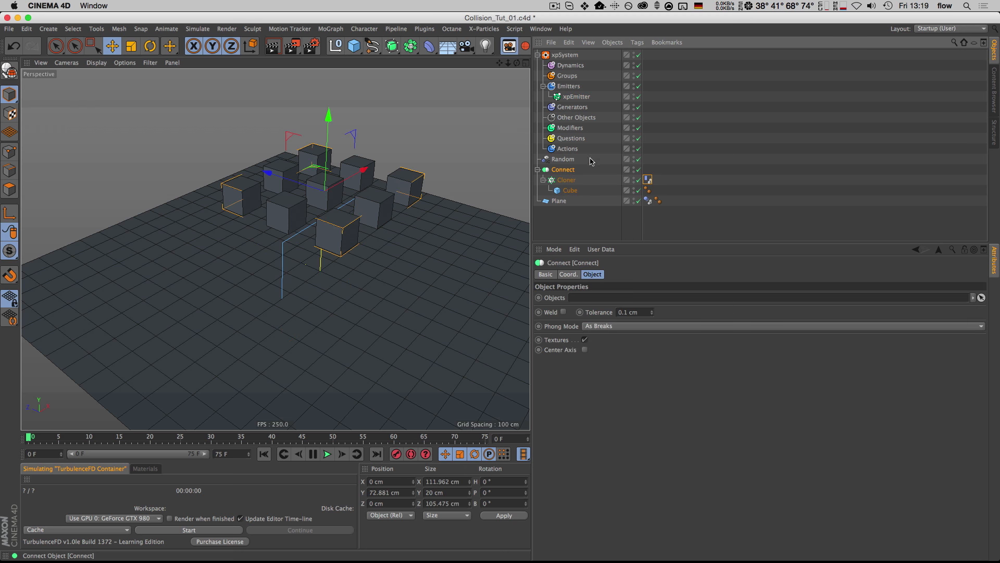
pyautogui.click(575, 96)
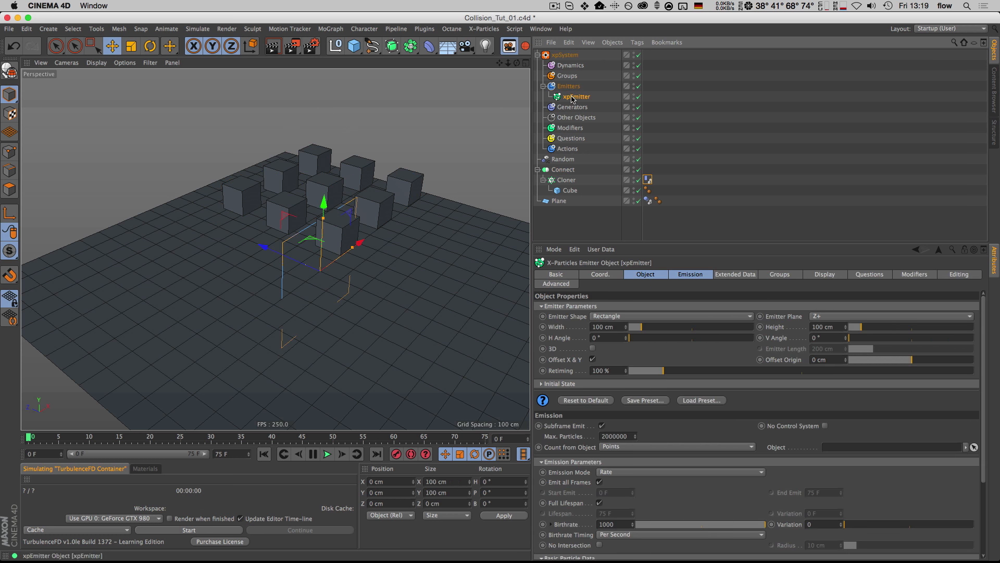
pyautogui.click(630, 316)
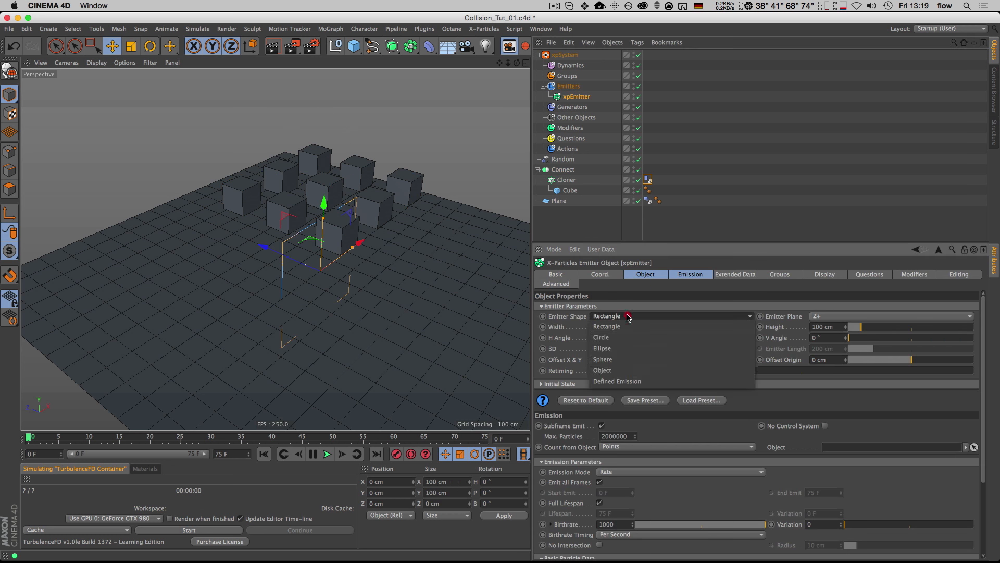
pyautogui.click(625, 370)
pyautogui.moveTo(564, 169); pyautogui.dragTo(610, 343)
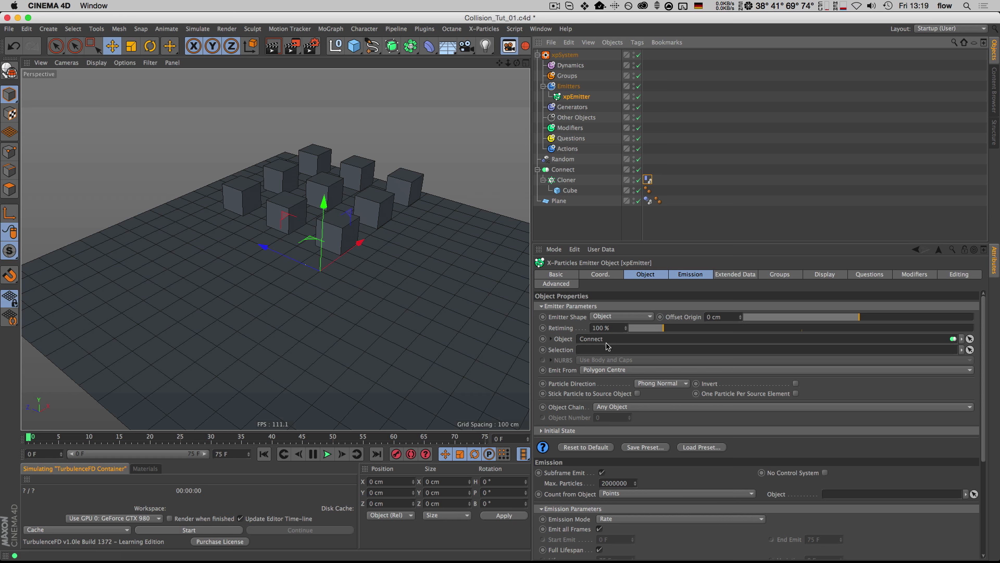
# - Make the xpEmitter emit from Polygon Area and stick its particles to the source object, playing the simulation from the first frame
pyautogui.click(614, 370)
pyautogui.click(515, 399)
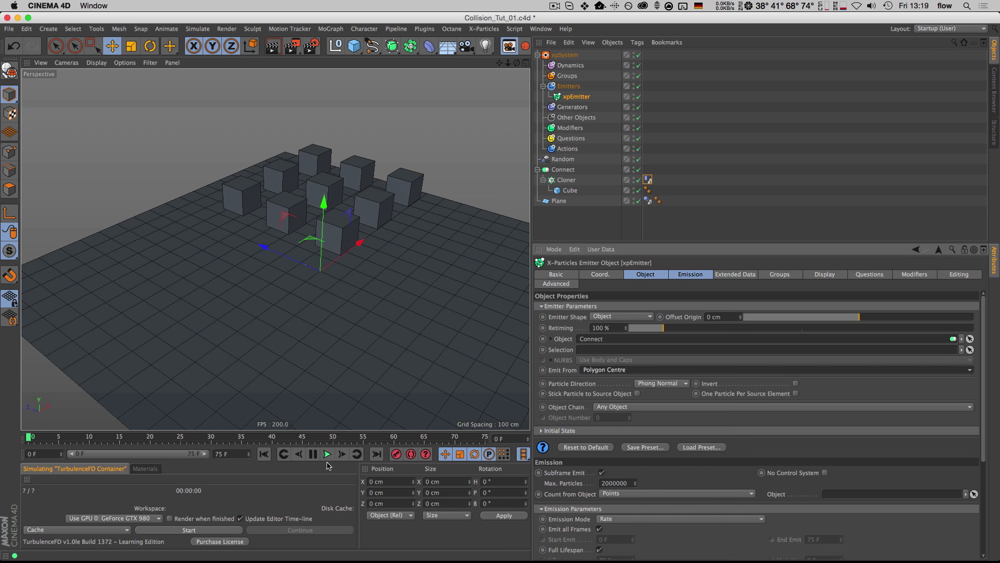
pyautogui.hotkey('shift', 'f')
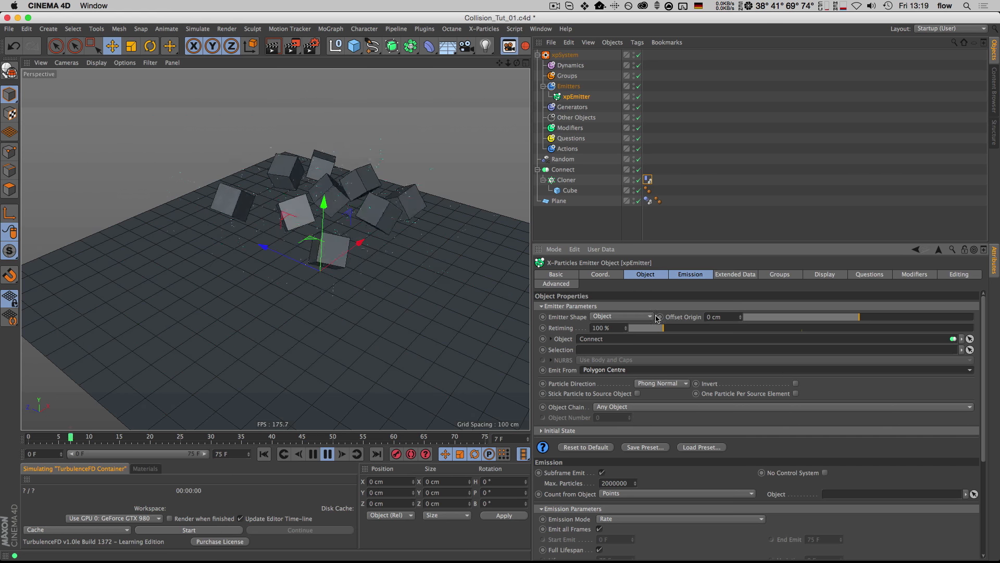
pyautogui.click(615, 370)
pyautogui.click(609, 379)
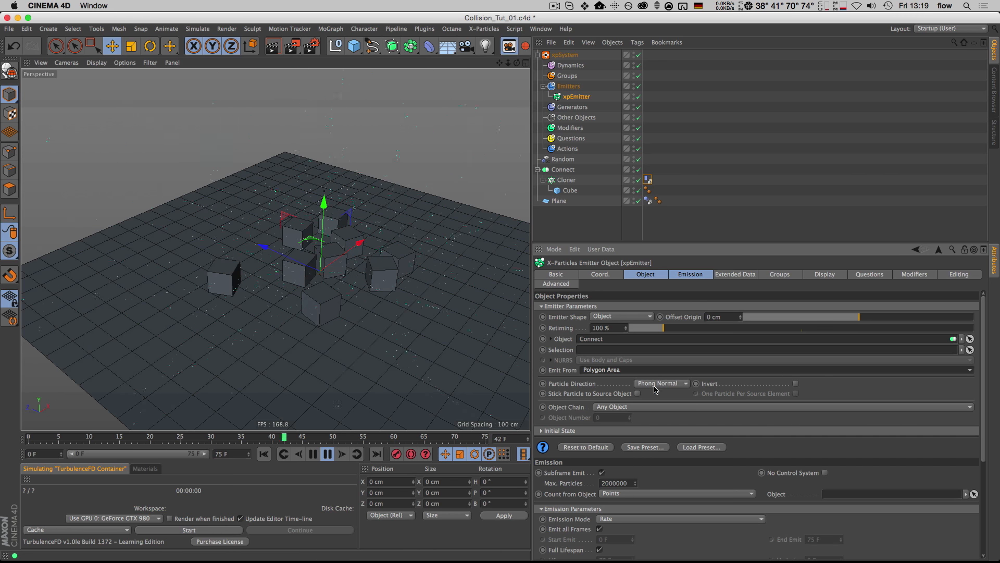
pyautogui.click(638, 394)
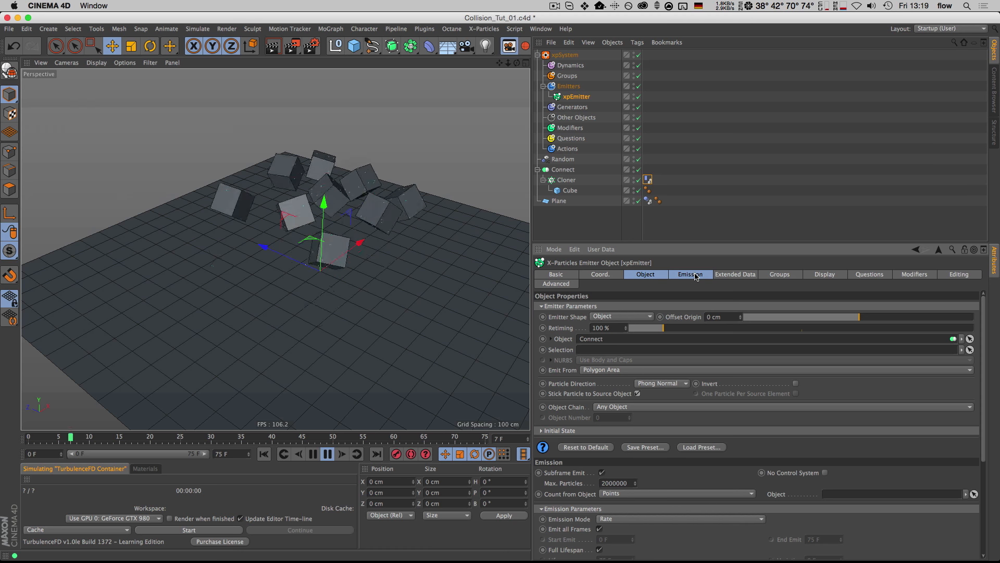
# - Change the xpEmitter's Emission Mode to Shot and set the Shot Count to 10000
pyautogui.click(695, 274)
pyautogui.click(628, 352)
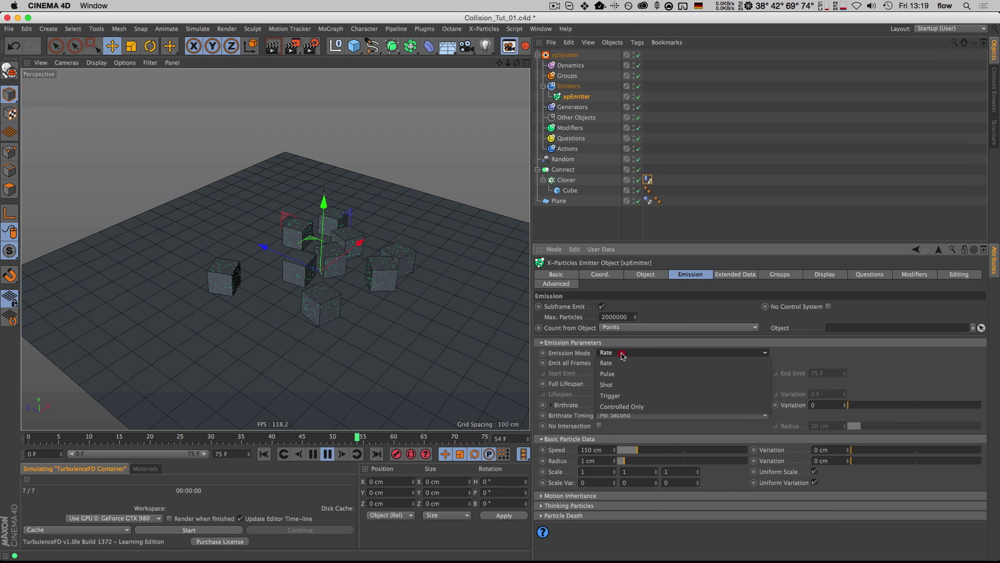
pyautogui.click(619, 386)
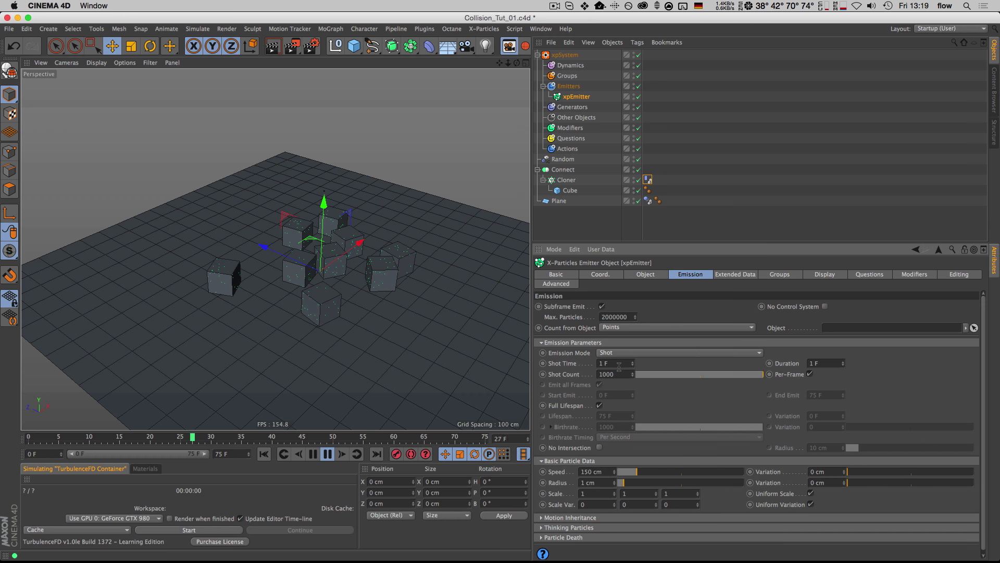
pyautogui.write('0')
pyautogui.press('Return')
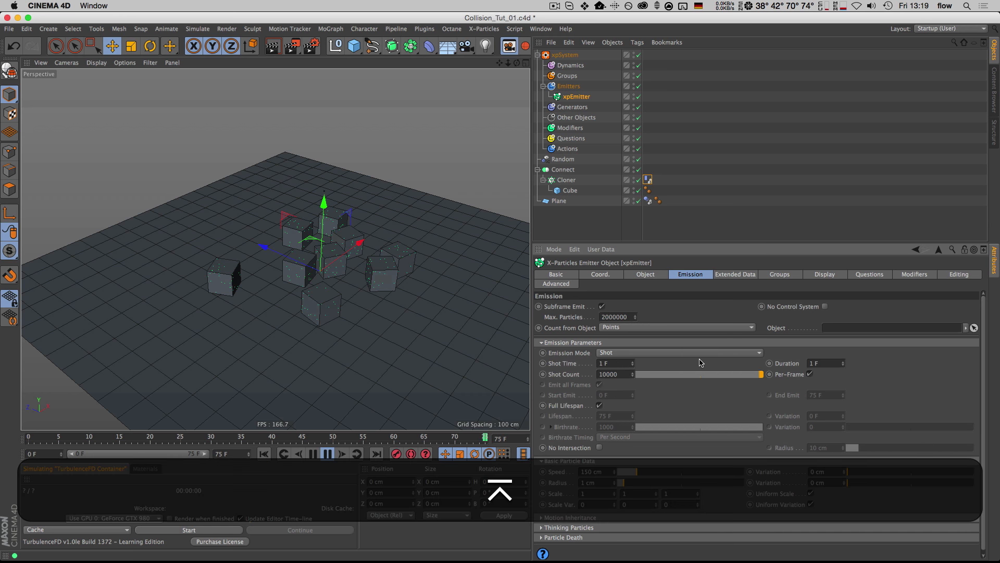
# - Set the xpEmitter's Shot Count to 30000 and check the particle coverage on the cubes
pyautogui.press('2')
pyautogui.moveTo(325, 286); pyautogui.dragTo(316, 214)
pyautogui.press('1')
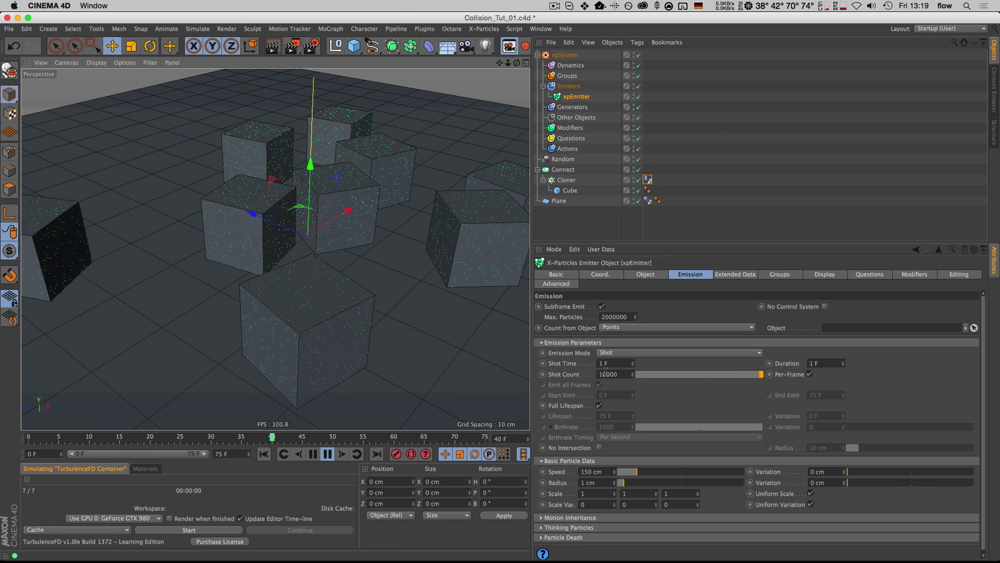
pyautogui.write('3')
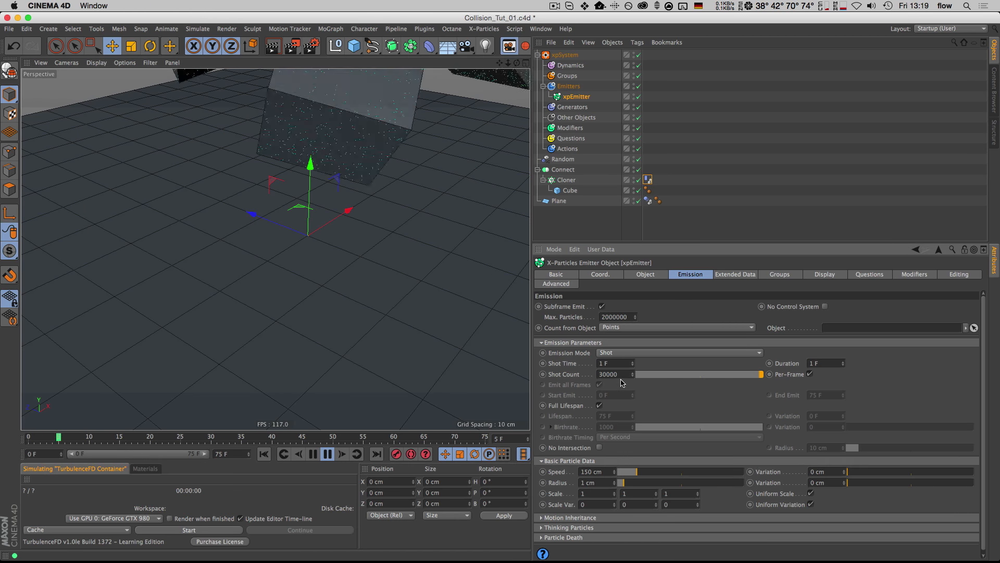
pyautogui.moveTo(307, 280); pyautogui.dragTo(299, 255)
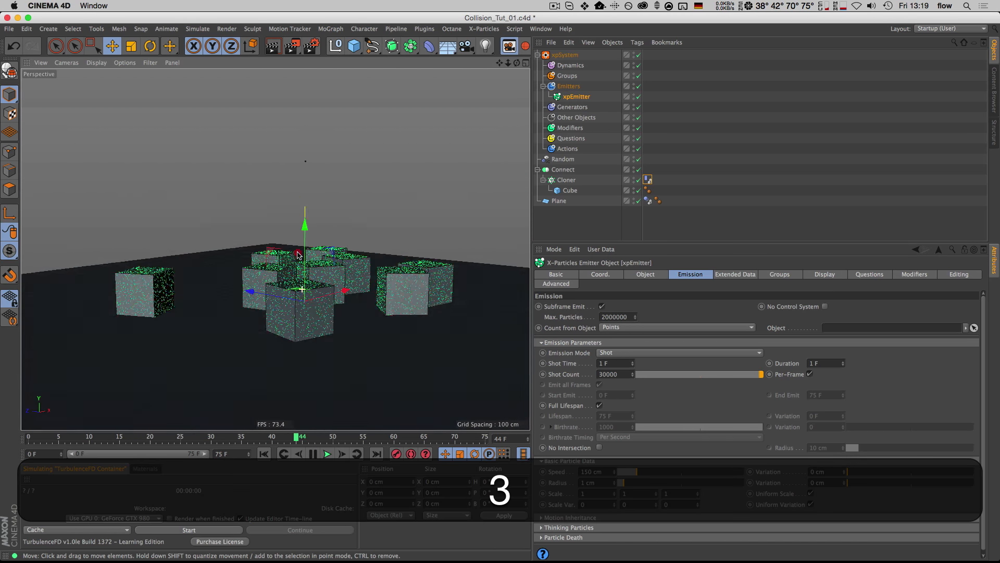
pyautogui.press('F3')
pyautogui.moveTo(334, 284); pyautogui.dragTo(370, 321)
pyautogui.press('F1')
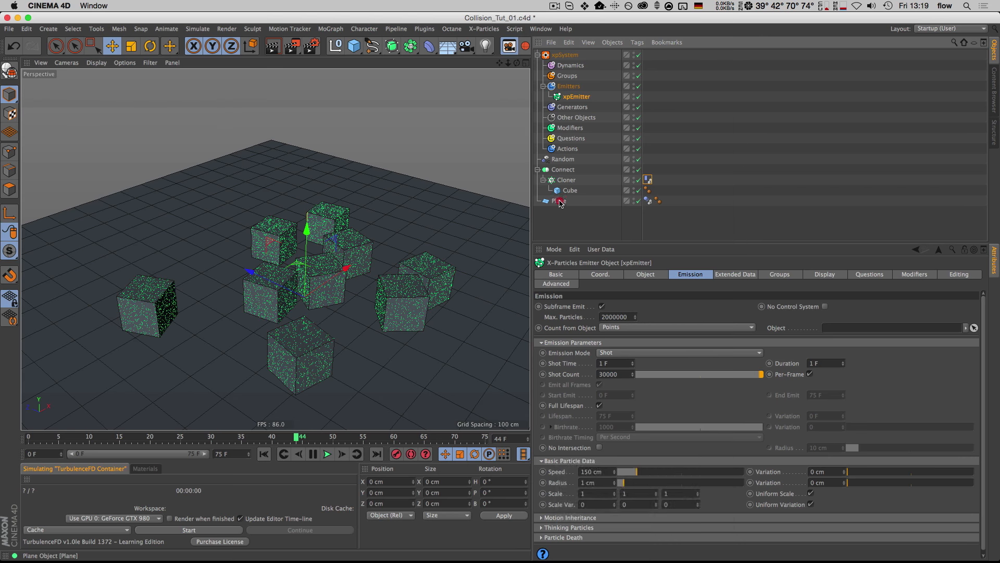
# - Add an X-Particles xpCollider tag to the Plane
pyautogui.rightClick(560, 203)
pyautogui.moveTo(675, 238)
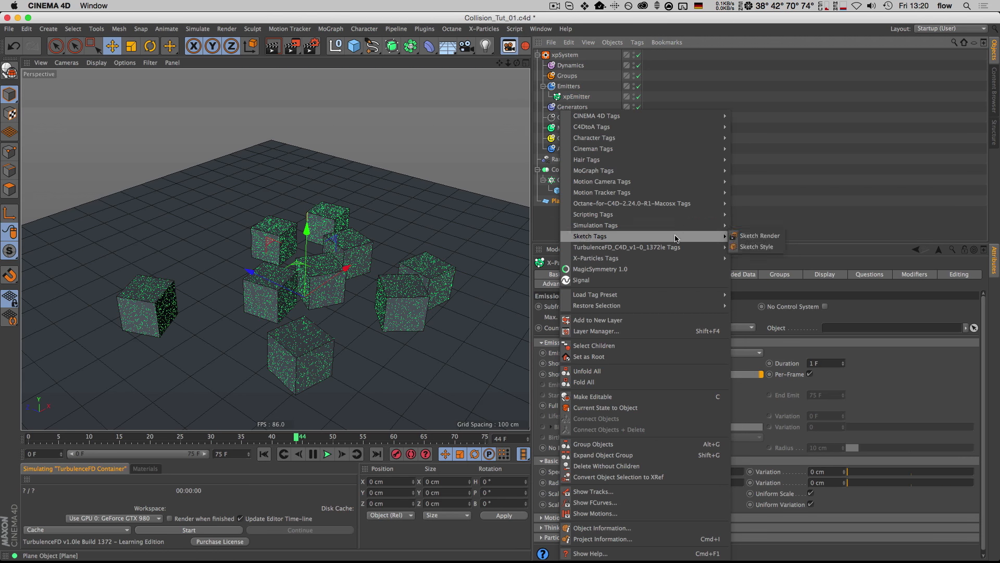
pyautogui.moveTo(655, 259)
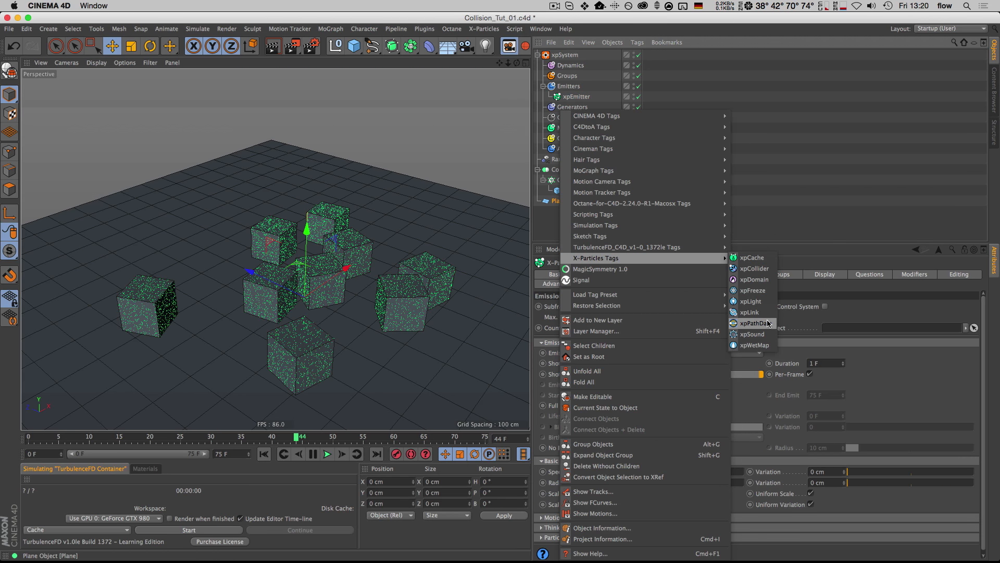
pyautogui.click(755, 269)
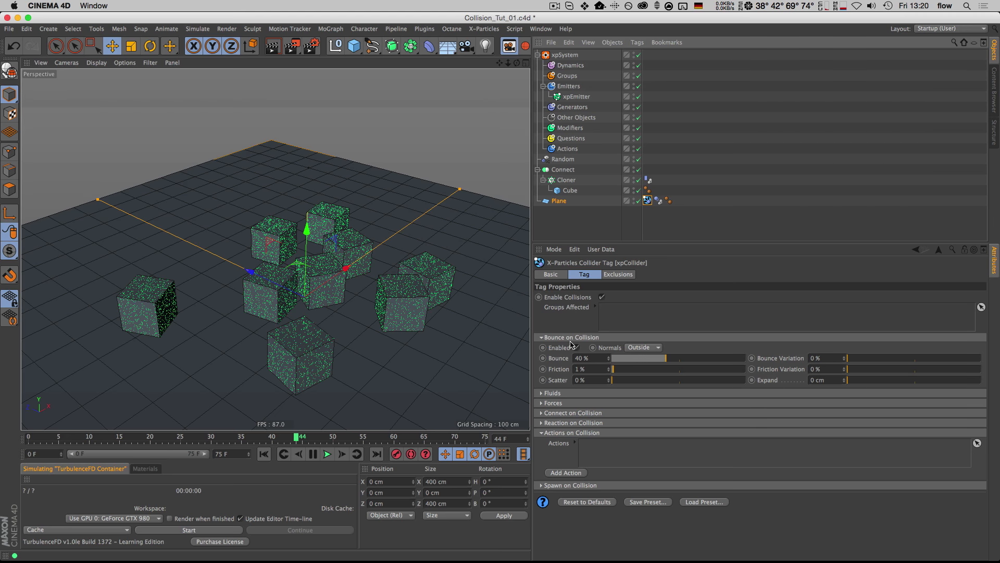
# - Review the xpCollider tag's collision settings and add an action under Actions on Collision
pyautogui.click(542, 337)
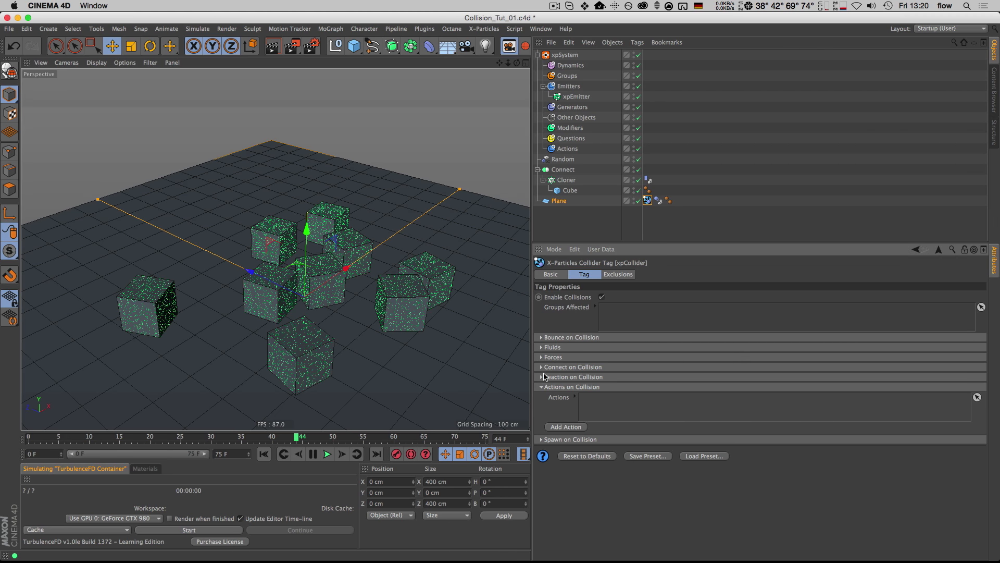
pyautogui.click(553, 441)
pyautogui.click(546, 387)
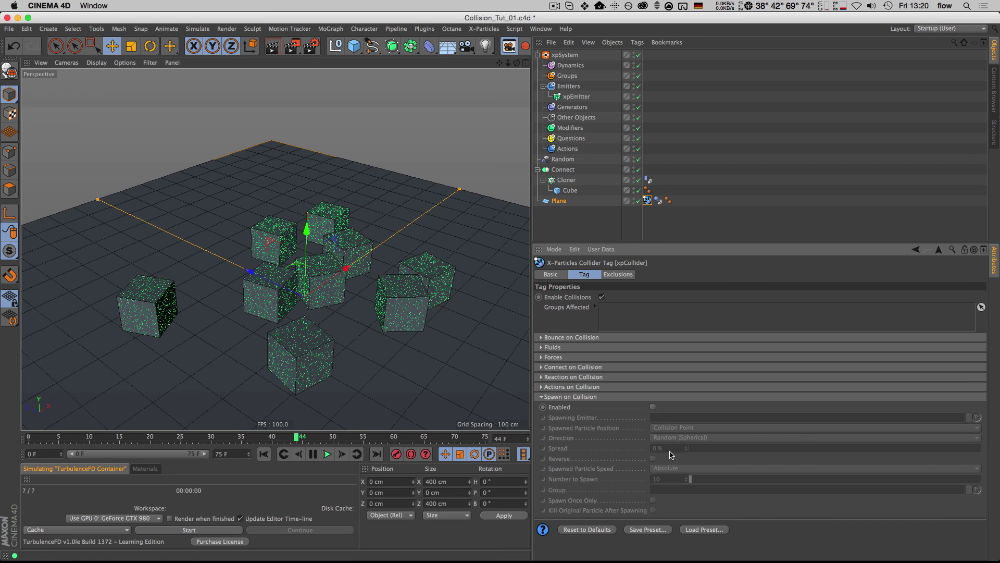
pyautogui.click(578, 396)
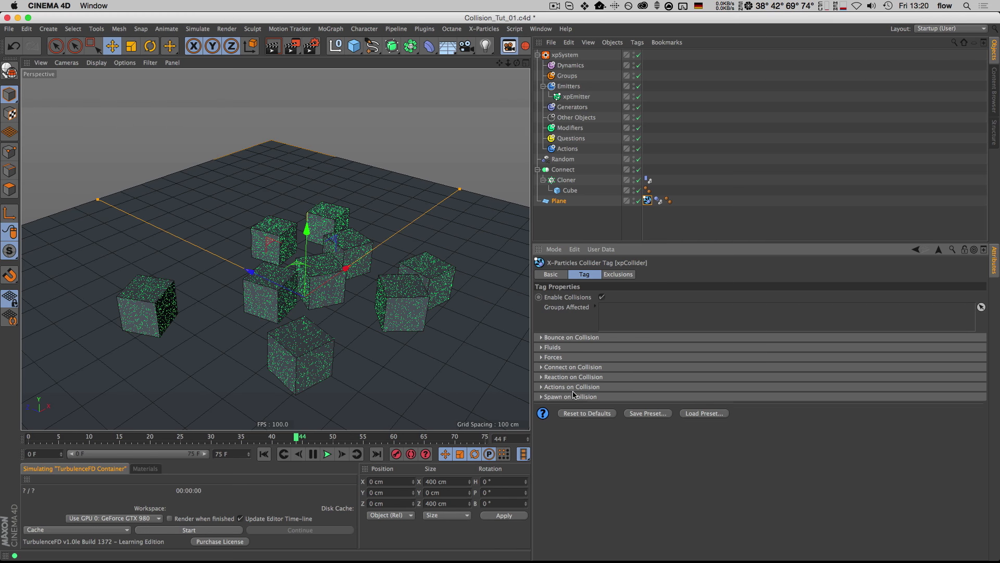
pyautogui.click(570, 387)
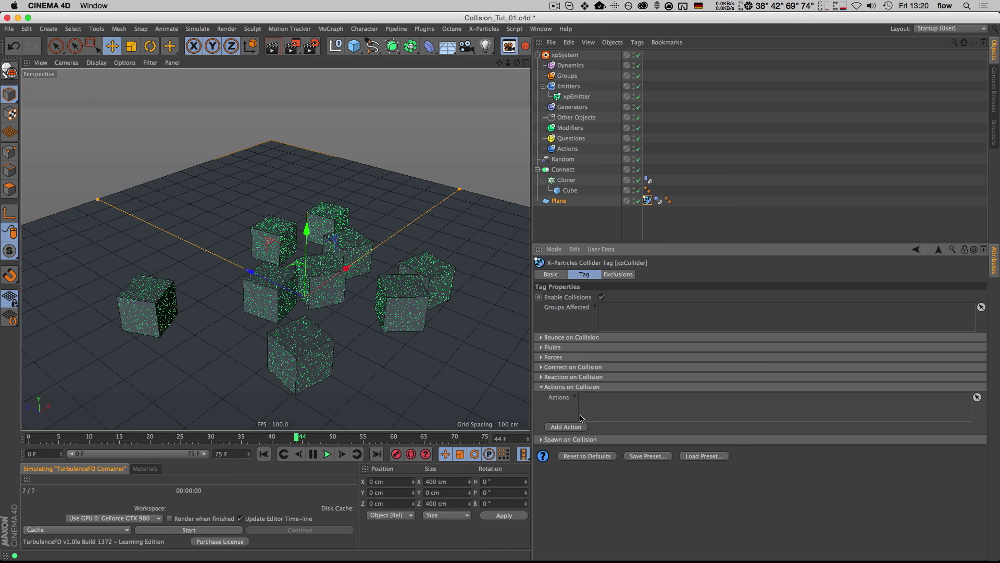
pyautogui.click(566, 426)
# - Set the new action's type to Direct Actions and choose Control Spawning
pyautogui.moveTo(571, 55); pyautogui.dragTo(566, 159)
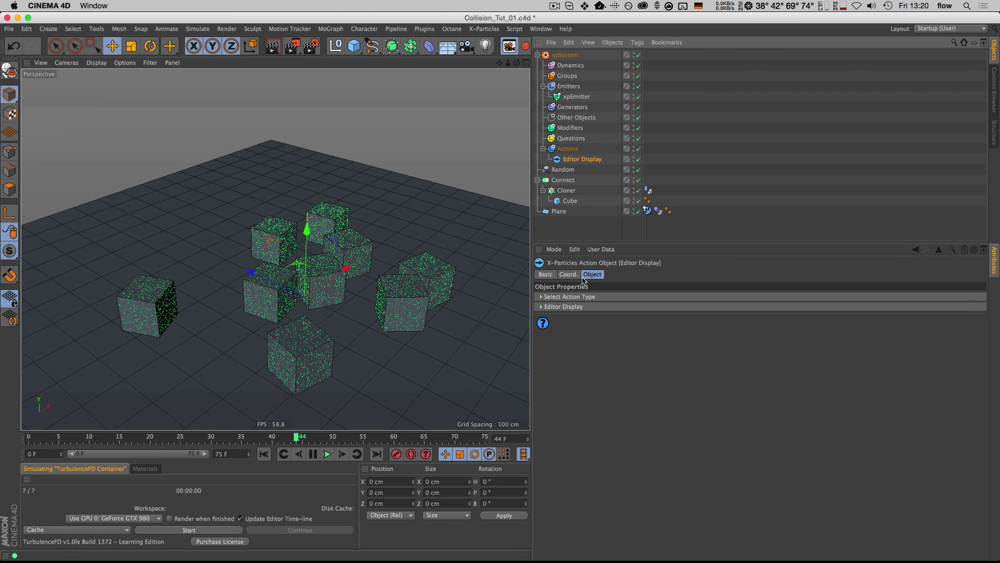
pyautogui.click(573, 297)
pyautogui.click(627, 307)
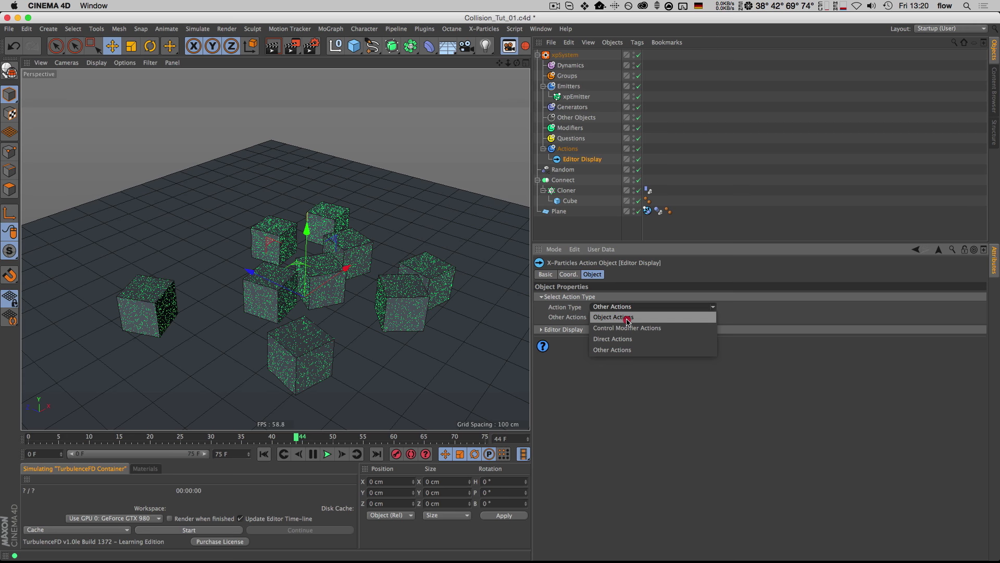
pyautogui.click(628, 339)
pyautogui.click(612, 317)
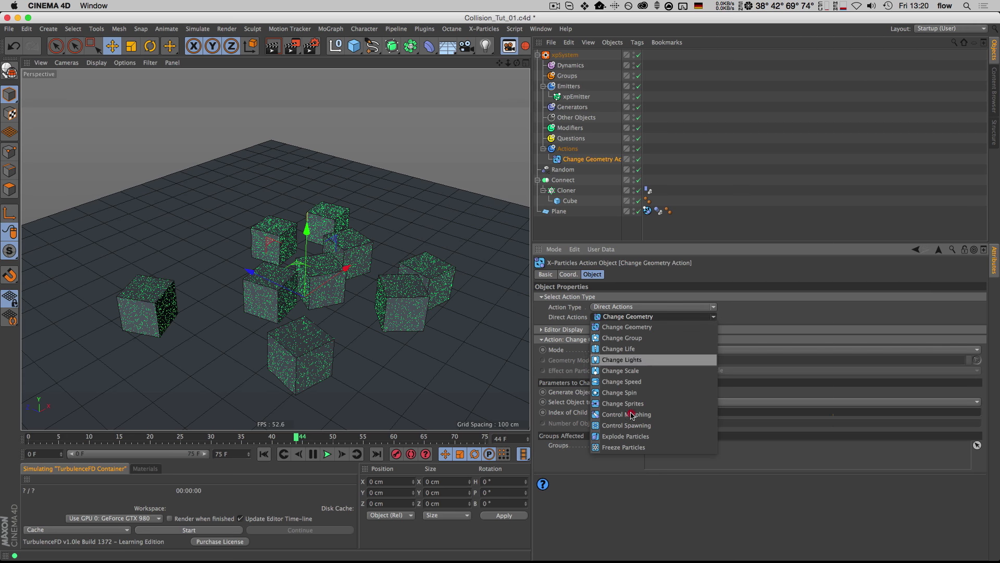
pyautogui.click(640, 425)
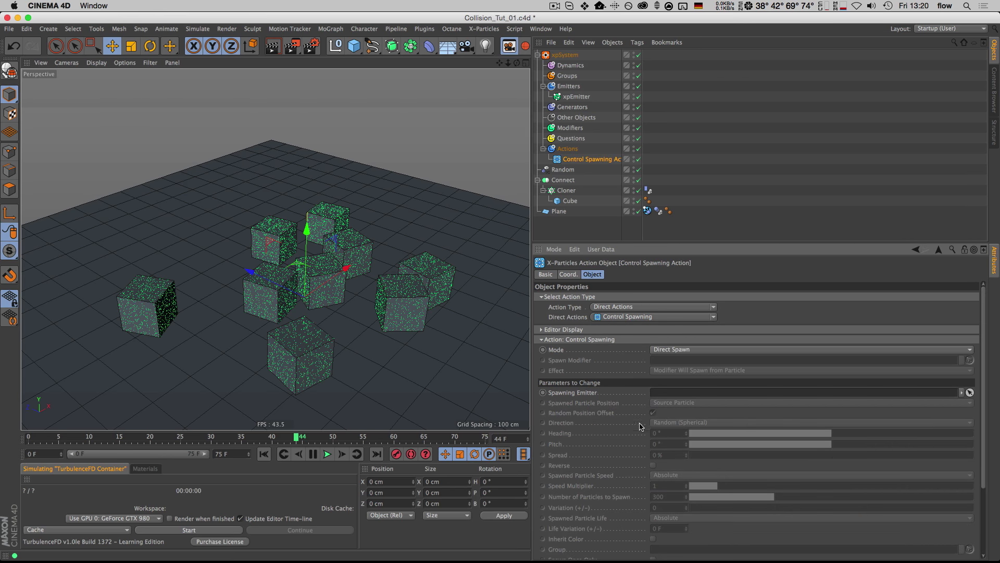
# - Add a second Emitter to the xpSystem and rename the original emitter Sticky
pyautogui.click(565, 55)
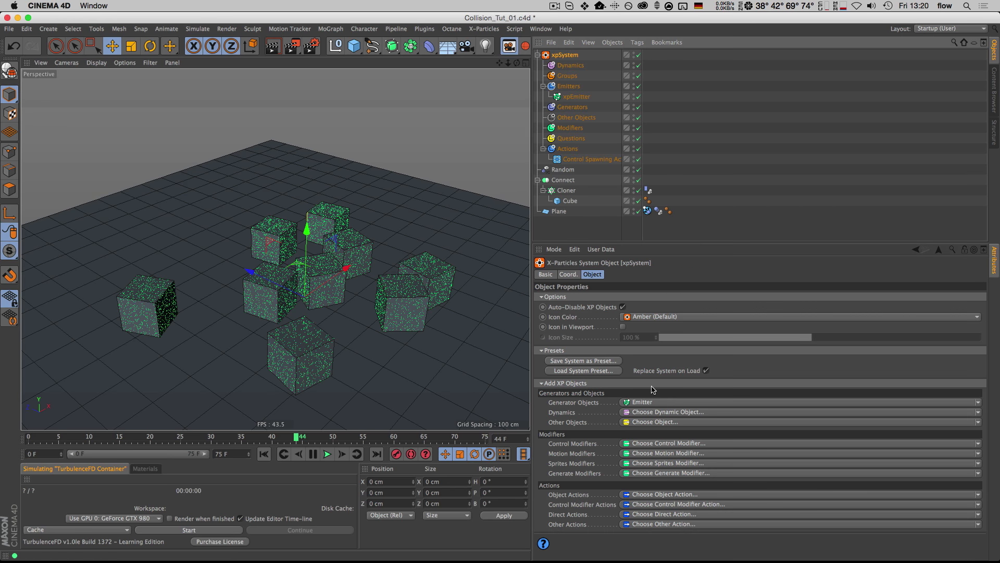
pyautogui.click(643, 404)
pyautogui.doubleClick(578, 107)
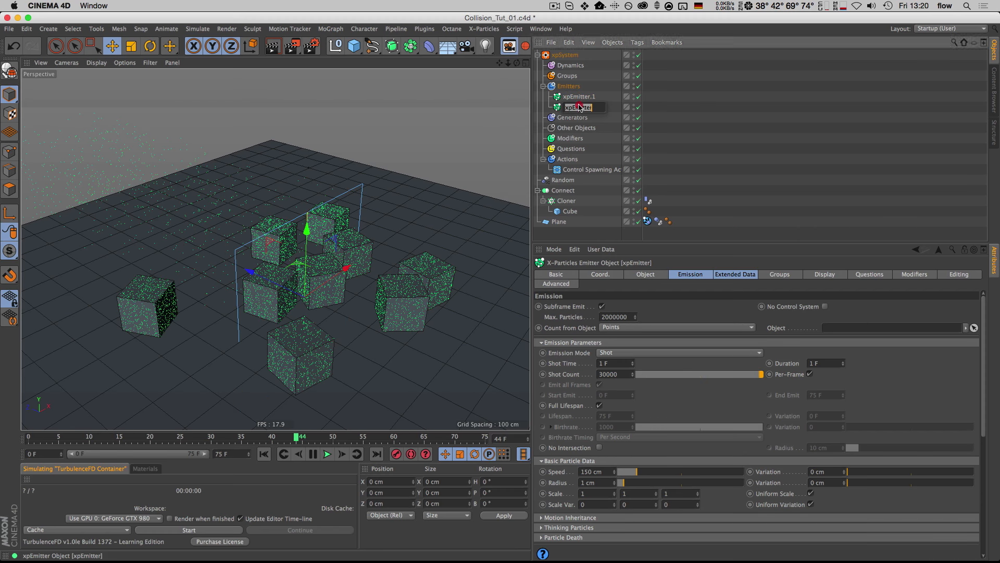
pyautogui.write('Sticky')
pyautogui.press('Return')
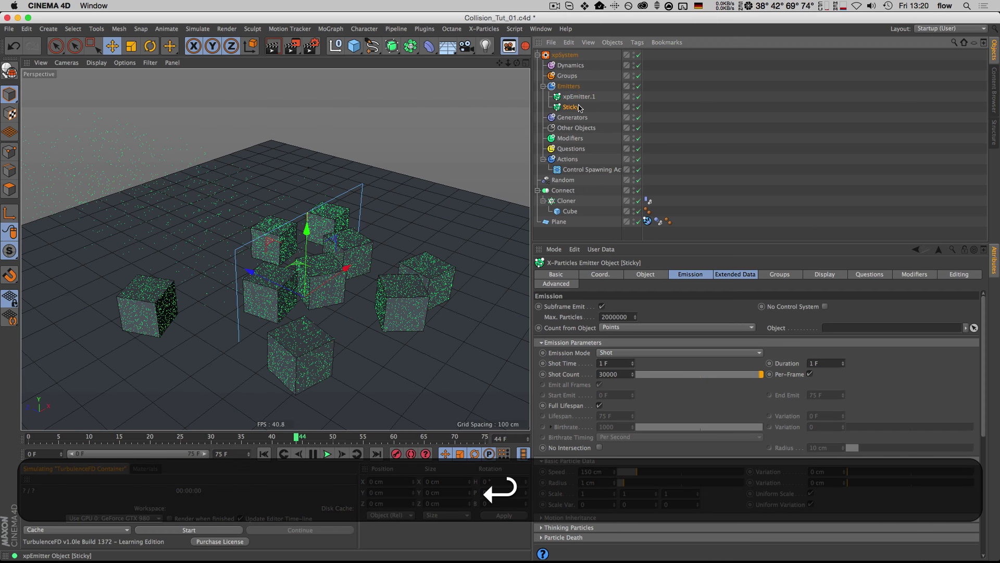
# - Rename the newly added emitter Spawn
pyautogui.doubleClick(578, 97)
pyautogui.write('Spawn')
pyautogui.press('Return')
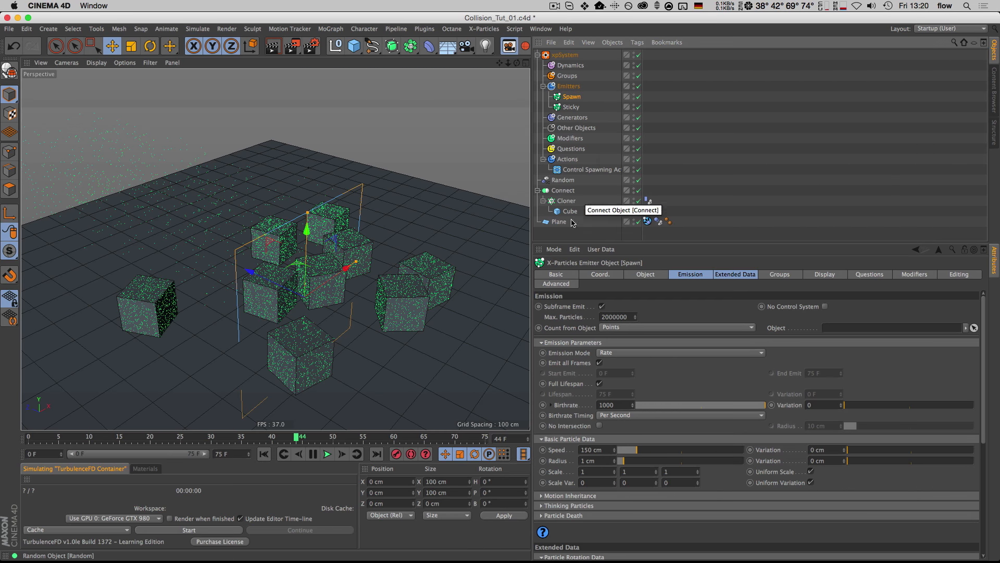
# - Assign the Spawn emitter as the Spawning Emitter of the Control Spawning action and widen the object name column
pyautogui.click(571, 168)
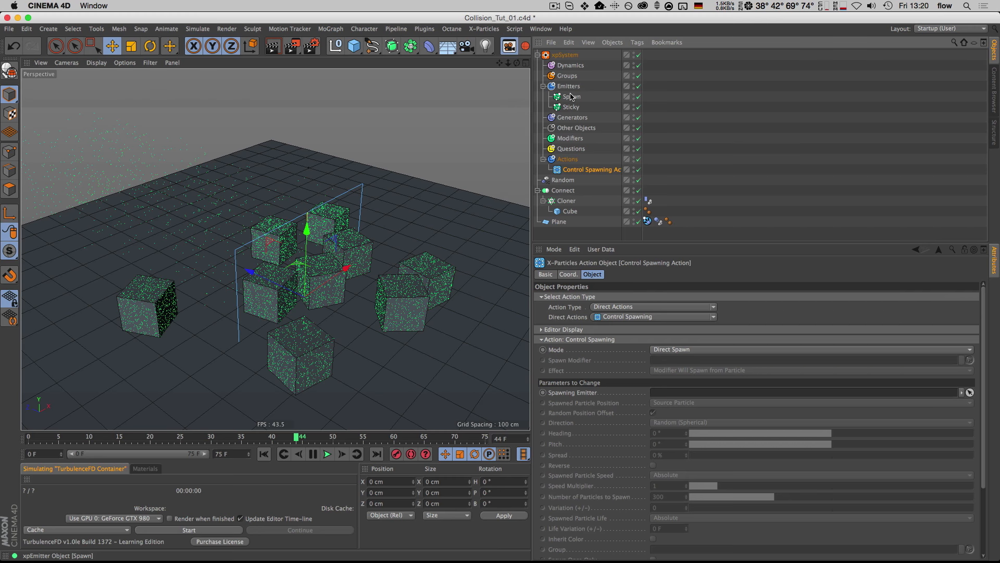
pyautogui.moveTo(572, 97); pyautogui.dragTo(666, 392)
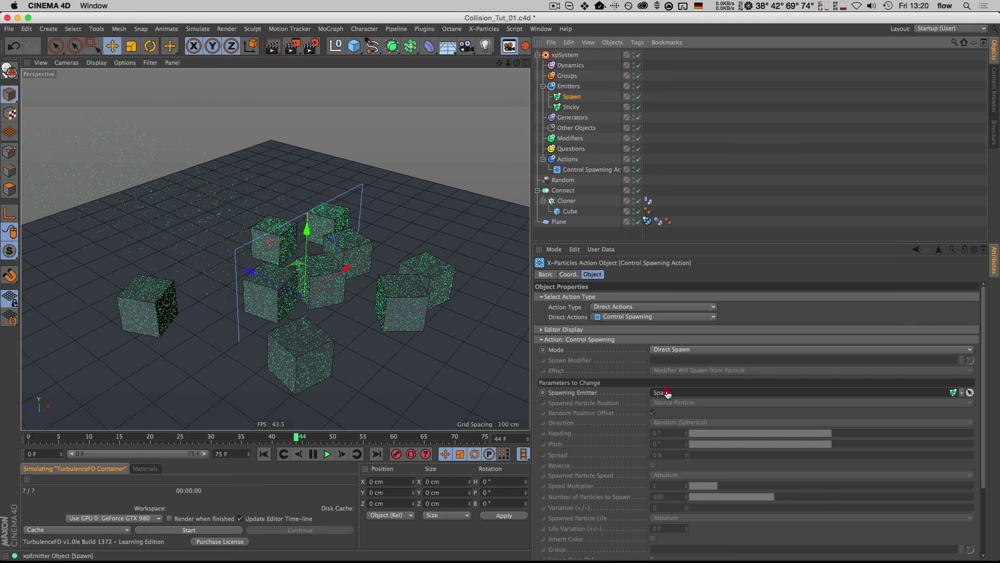
pyautogui.click(643, 152)
pyautogui.moveTo(642, 152); pyautogui.dragTo(674, 151)
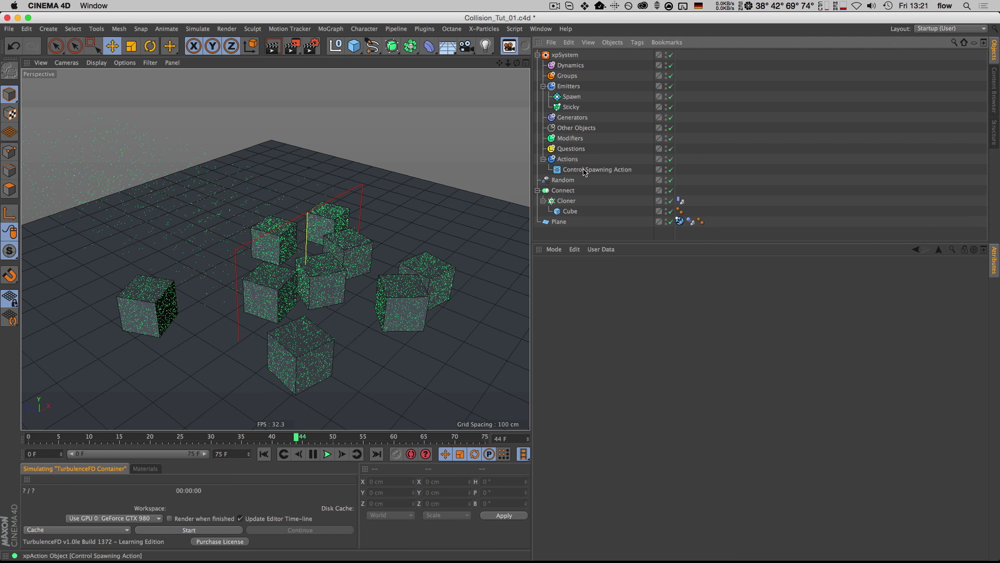
# - Change the Spawn emitter's particle display color to red with a hue of 0°
pyautogui.click(572, 98)
pyautogui.click(828, 274)
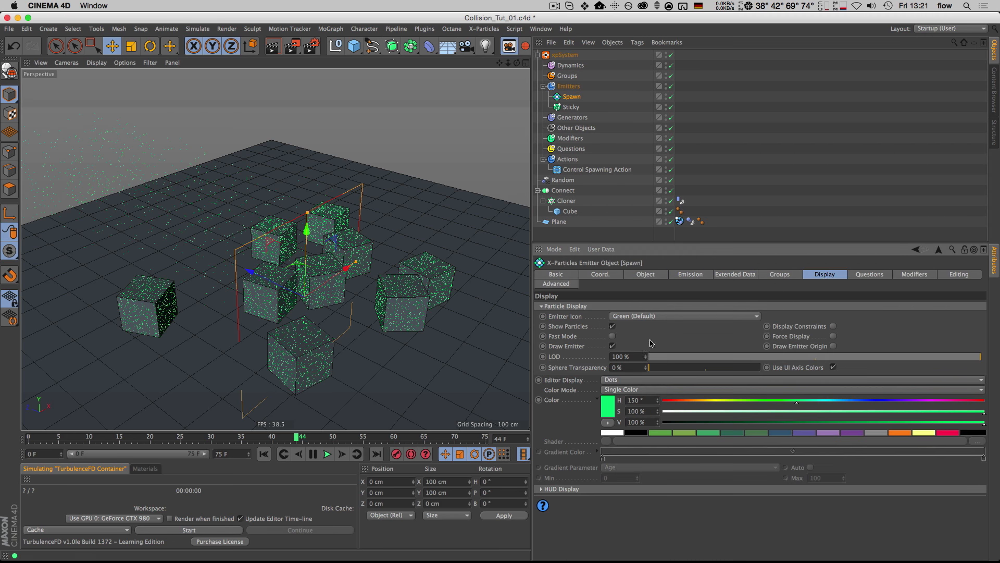
pyautogui.moveTo(658, 400); pyautogui.dragTo(648, 403)
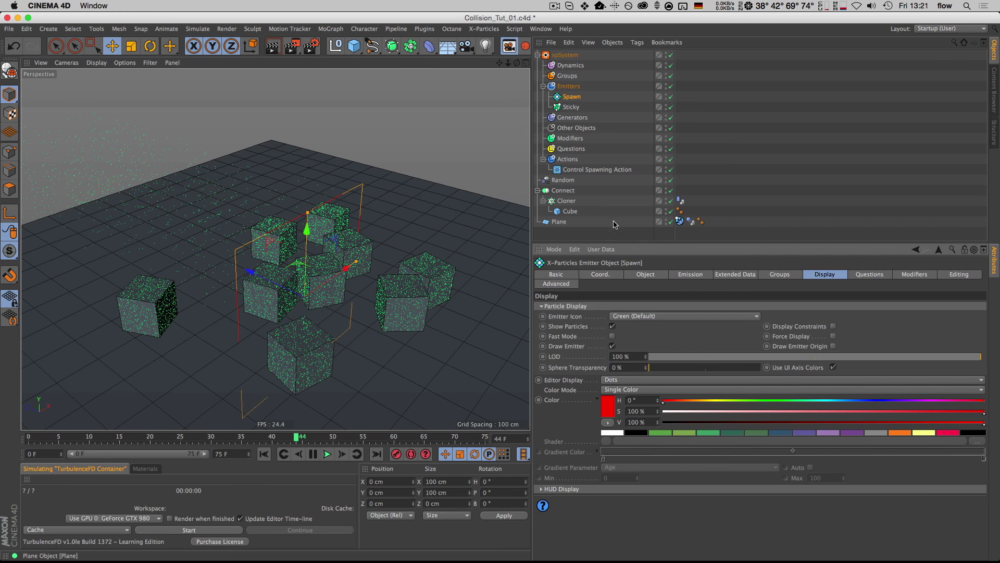
# - Set the Control Spawning action's Number of Particles to Spawn to 10 and play the simulation from the start
pyautogui.click(570, 169)
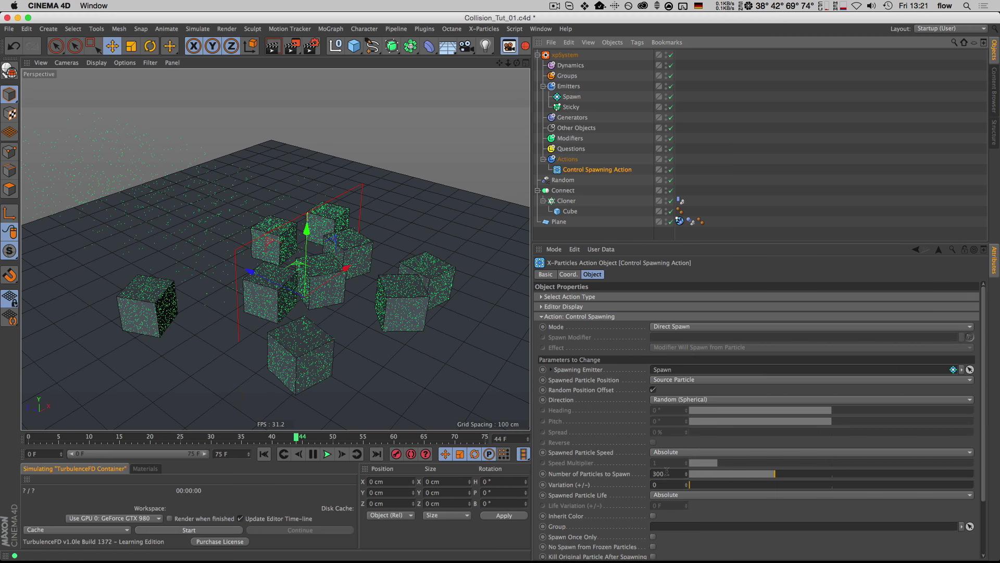
pyautogui.click(671, 475)
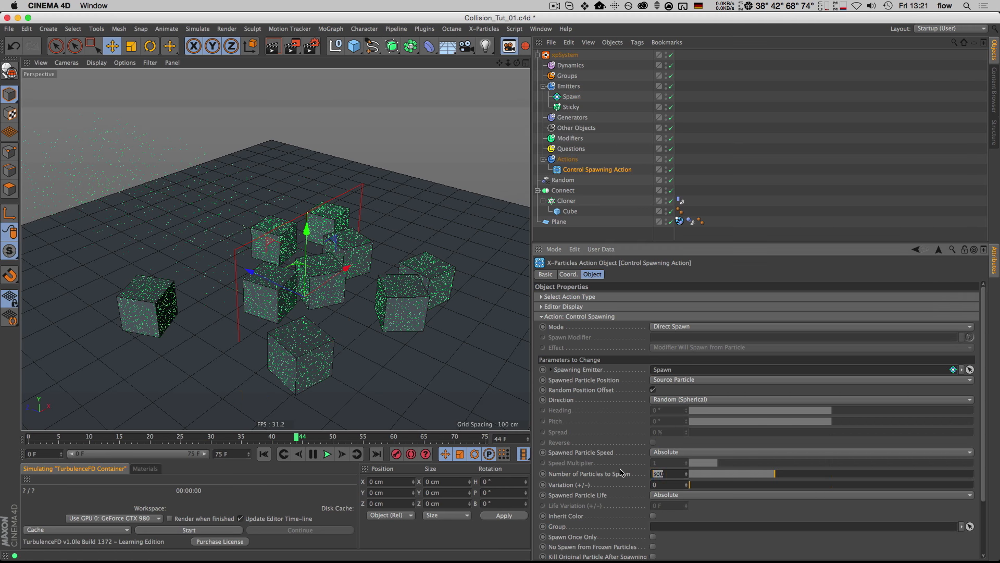
pyautogui.write('10')
pyautogui.press('Return')
pyautogui.hotkey('shift', 'f')
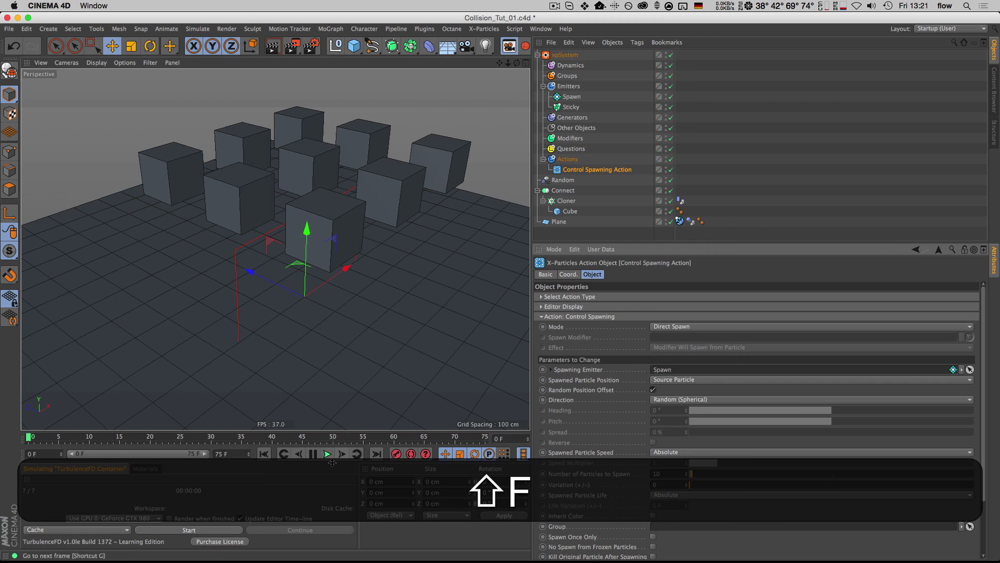
pyautogui.click(327, 454)
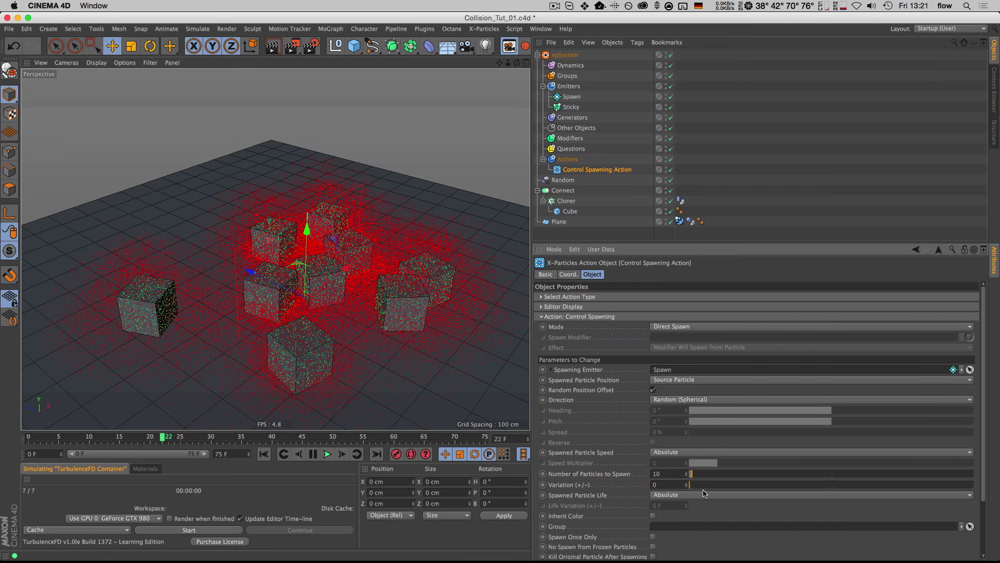
# - Reduce the Number of Particles to Spawn to 2, replay the simulation, and inspect the spawned particles around the cubes
pyautogui.write('2')
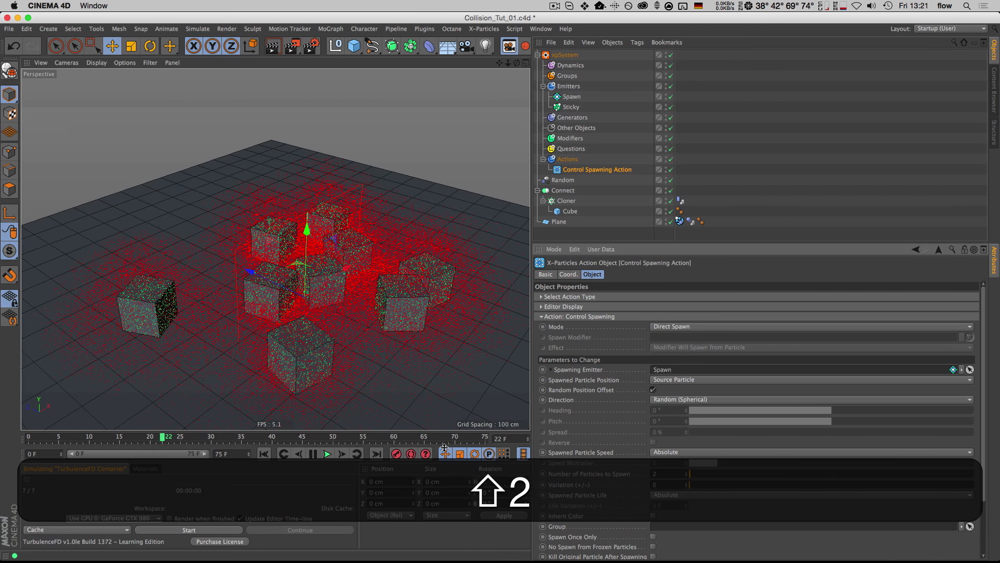
pyautogui.hotkey('shift', 'f')
pyautogui.click(326, 454)
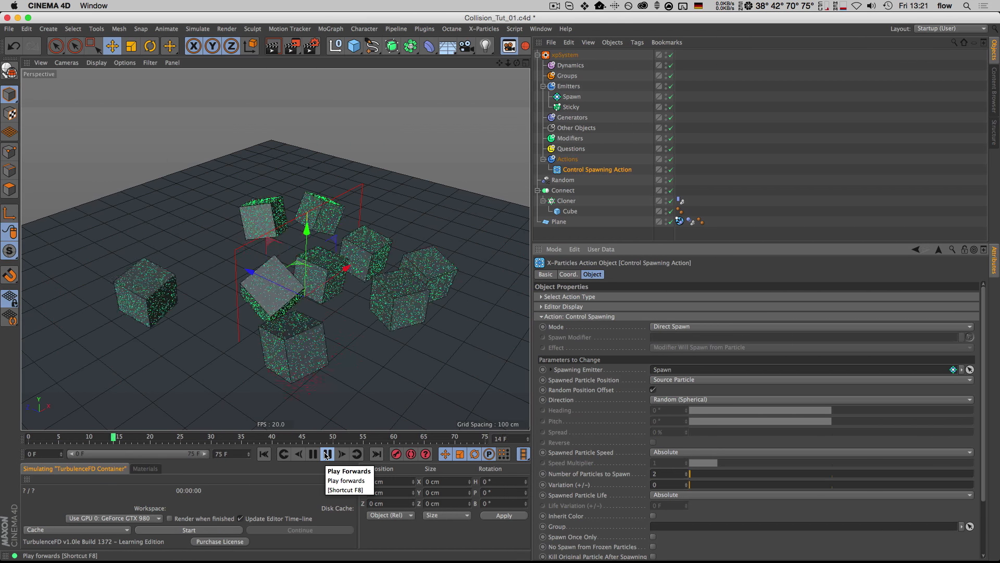
pyautogui.click(325, 455)
pyautogui.press('3')
pyautogui.moveTo(302, 377); pyautogui.dragTo(417, 318)
pyautogui.press('1')
pyautogui.press('3')
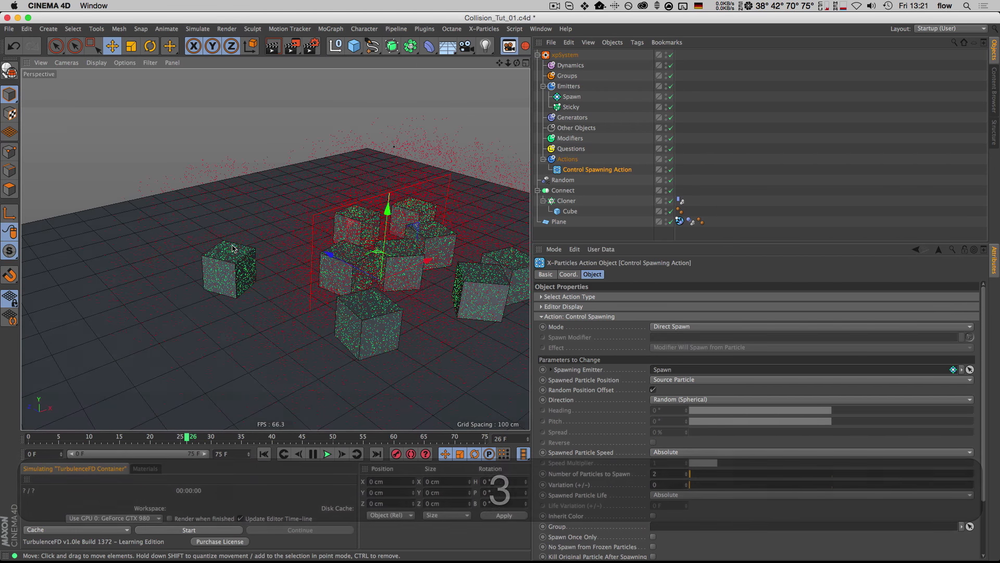
pyautogui.press('1')
pyautogui.moveTo(411, 267); pyautogui.dragTo(362, 270)
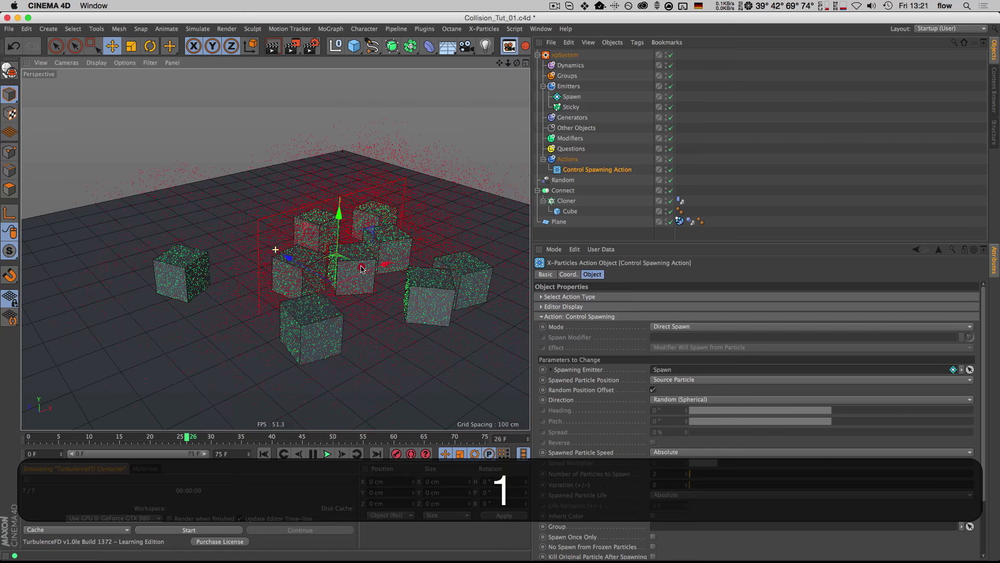
# - Move the Spawn emitter away from the cubes to about X -156 cm, Y -111 cm, and deselect it
pyautogui.click(571, 96)
pyautogui.moveTo(373, 229); pyautogui.dragTo(188, 421)
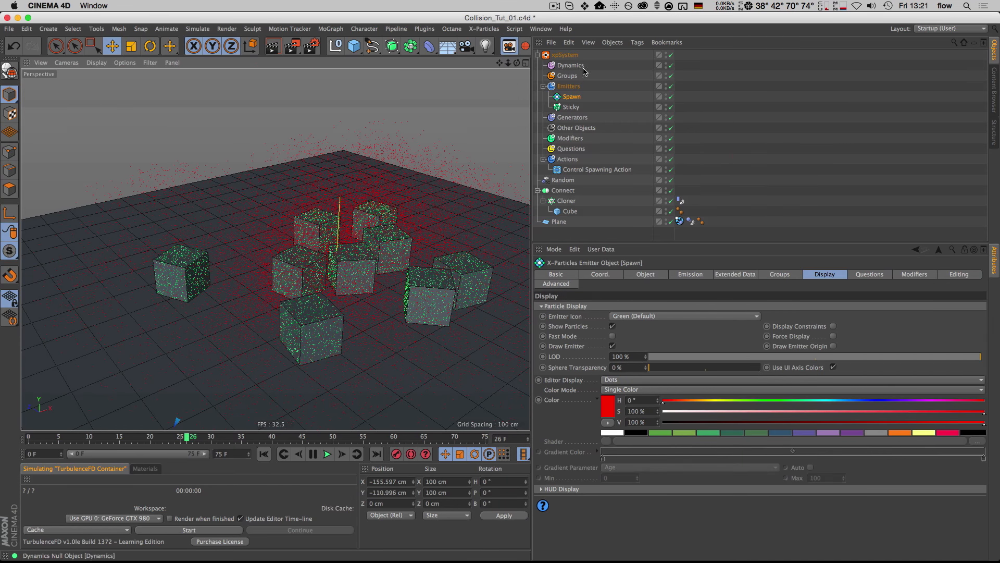
pyautogui.click(735, 156)
# - Enable Kill Original Particle After Spawning on the Control Spawning action and replay the simulation
pyautogui.click(581, 171)
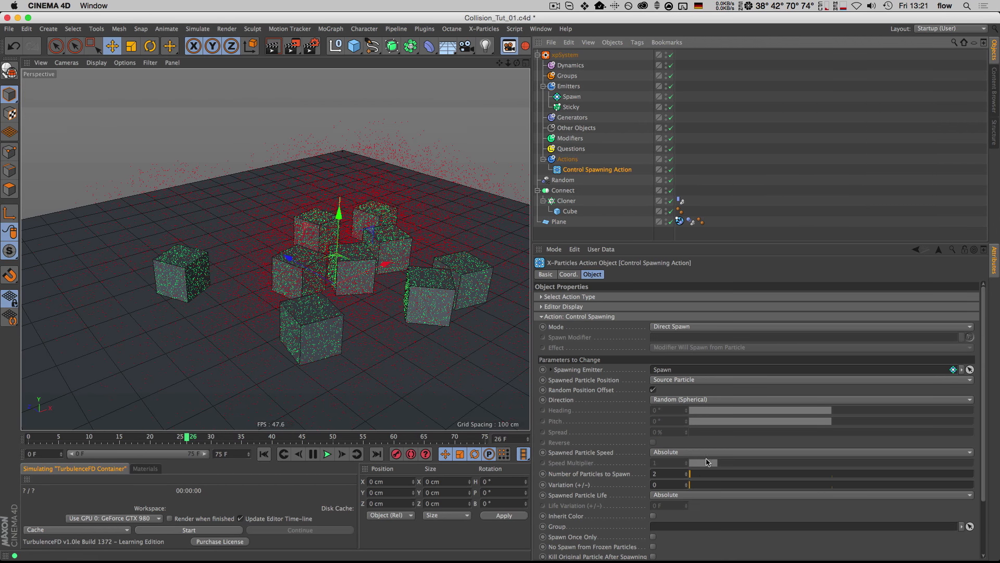
pyautogui.scroll(-3, 613, 442)
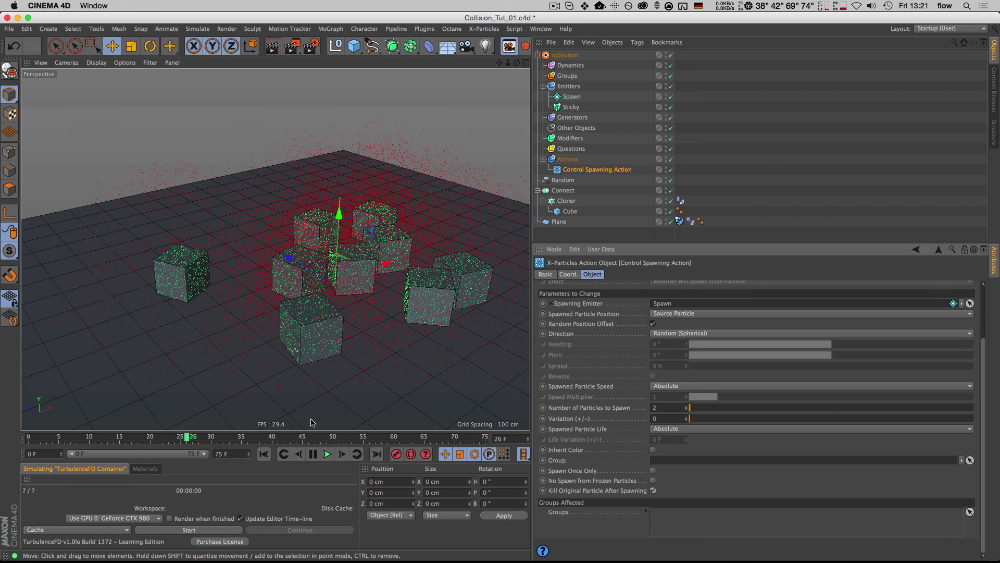
pyautogui.hotkey('shift', 'f')
pyautogui.click(327, 453)
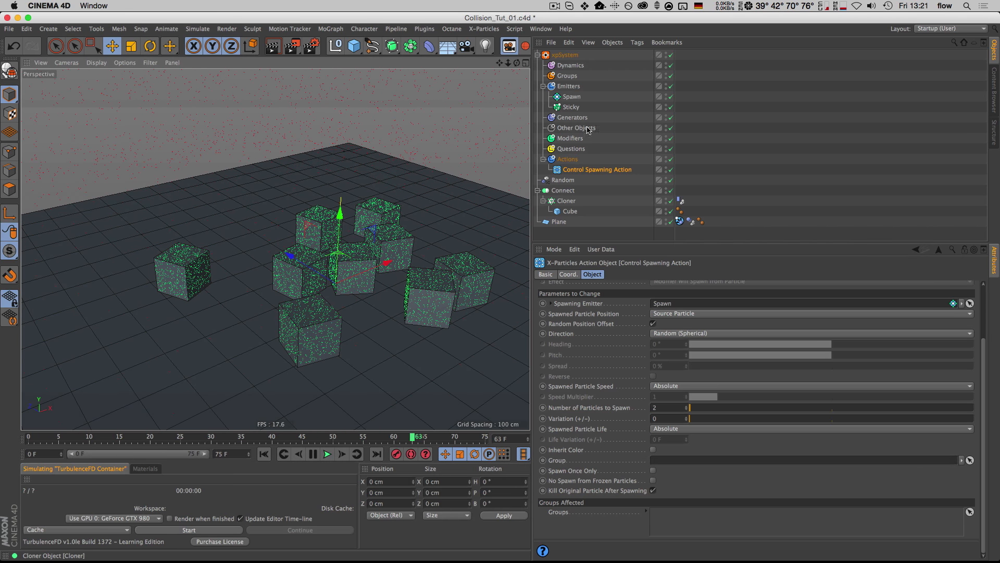
# - Add a Gravity motion modifier to the xpSystem, then replay the simulation and view it from near ground level
pyautogui.click(563, 55)
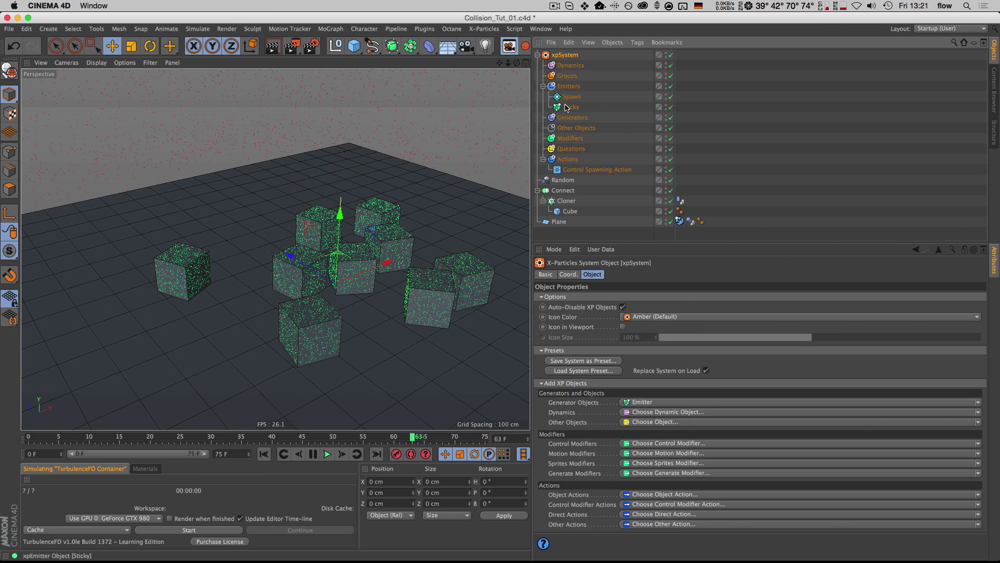
pyautogui.click(514, 28)
pyautogui.moveTo(439, 31)
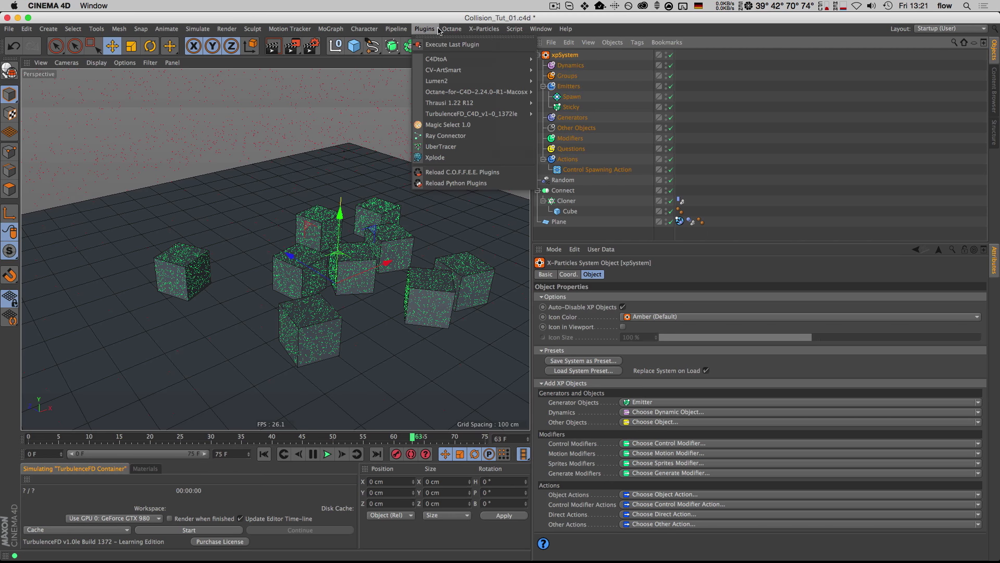
pyautogui.click(541, 28)
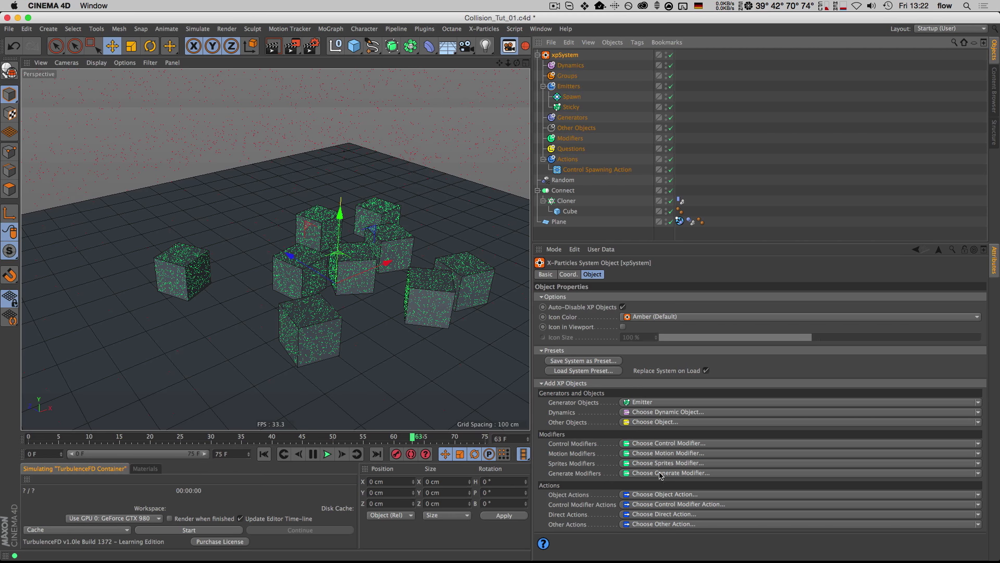
pyautogui.click(640, 453)
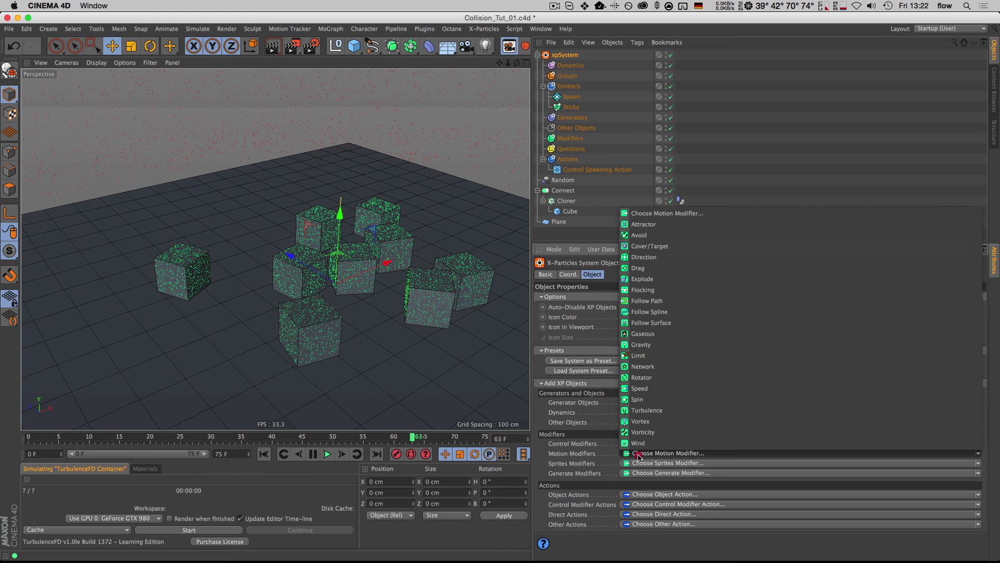
pyautogui.click(665, 346)
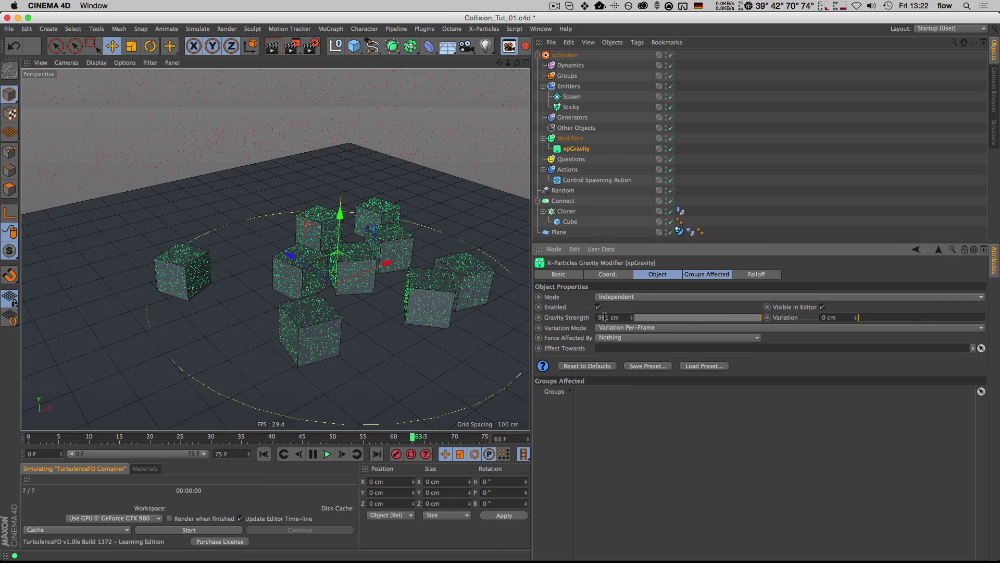
pyautogui.hotkey('shift', 'f')
pyautogui.click(328, 454)
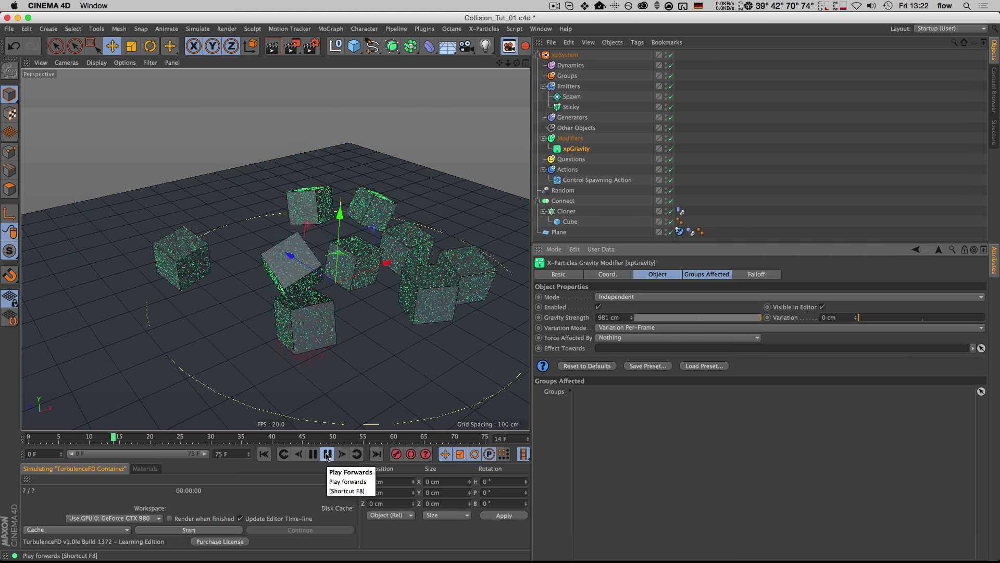
pyautogui.press('3')
pyautogui.moveTo(373, 321); pyautogui.dragTo(364, 307)
pyautogui.click(603, 317)
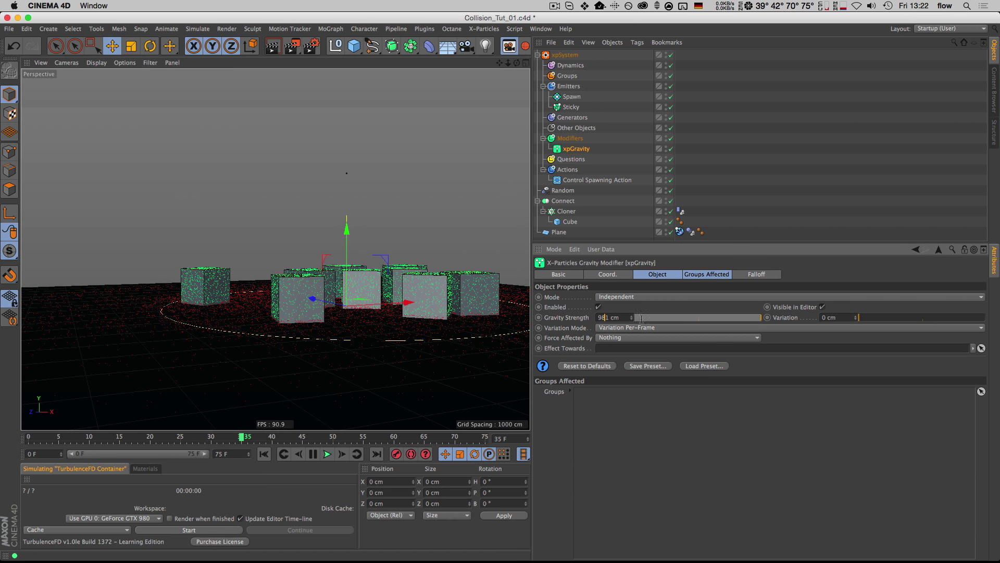
pyautogui.press('Return')
pyautogui.hotkey('shift', 'f')
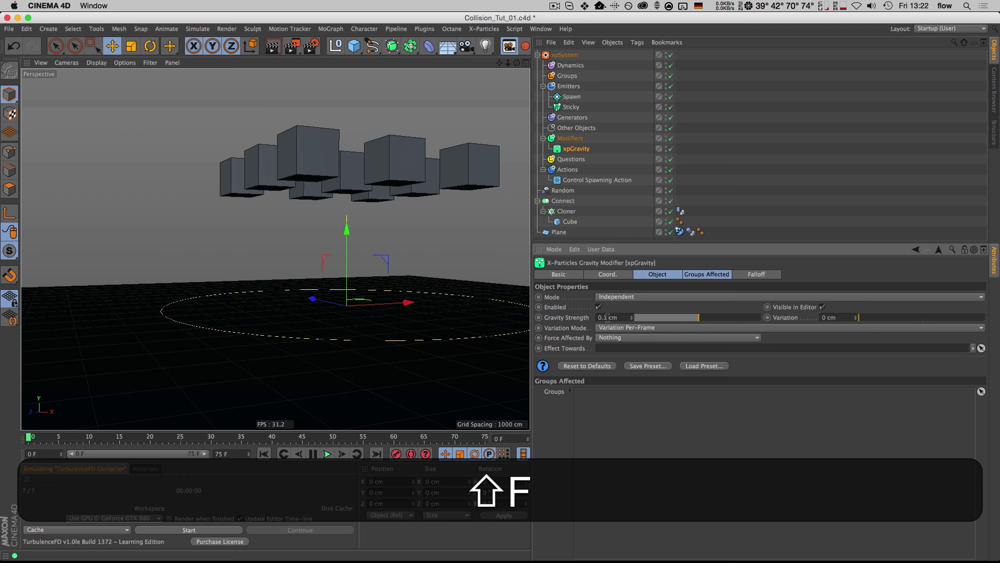
pyautogui.press('super+z')
# - Set the xpGravity modifier's Gravity Strength to 98.1 cm and replay the simulation
pyautogui.write('.')
pyautogui.press('Return')
pyautogui.hotkey('shift', 'f')
pyautogui.click(332, 453)
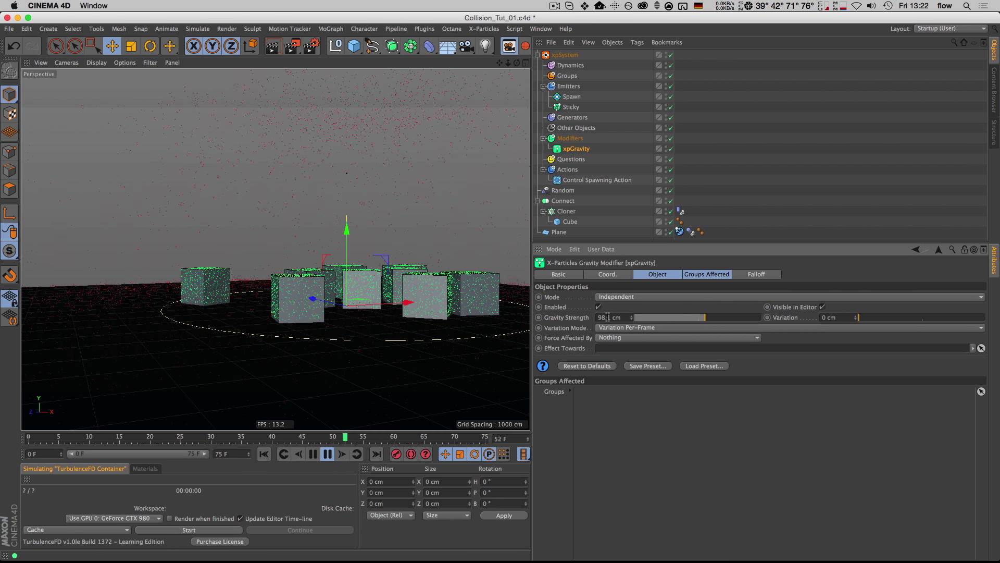
# - Set the xpGravity modifier's Gravity Strength to 200 cm and watch the playback from a higher angle
pyautogui.moveTo(610, 316); pyautogui.dragTo(571, 313)
pyautogui.write('200')
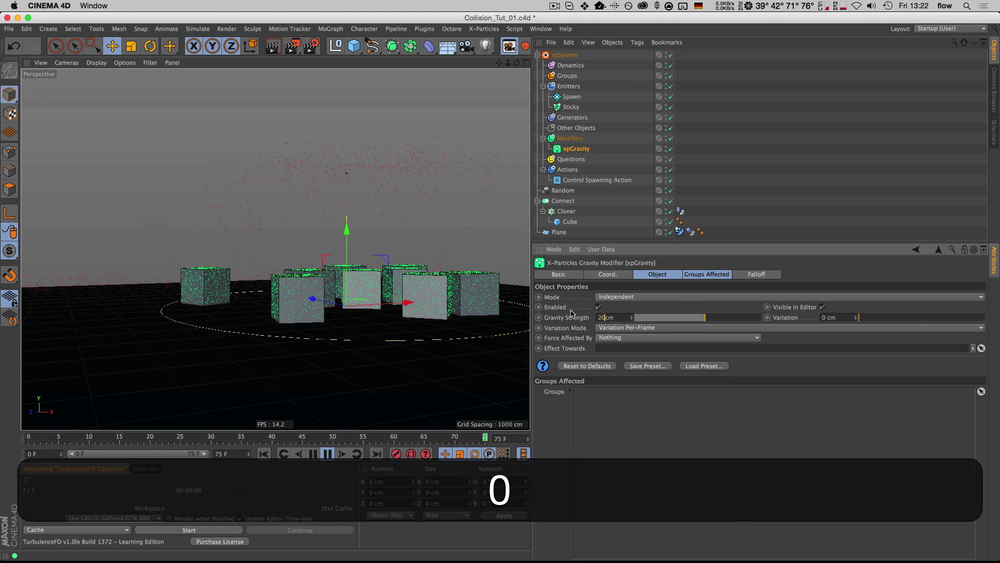
pyautogui.press('Return')
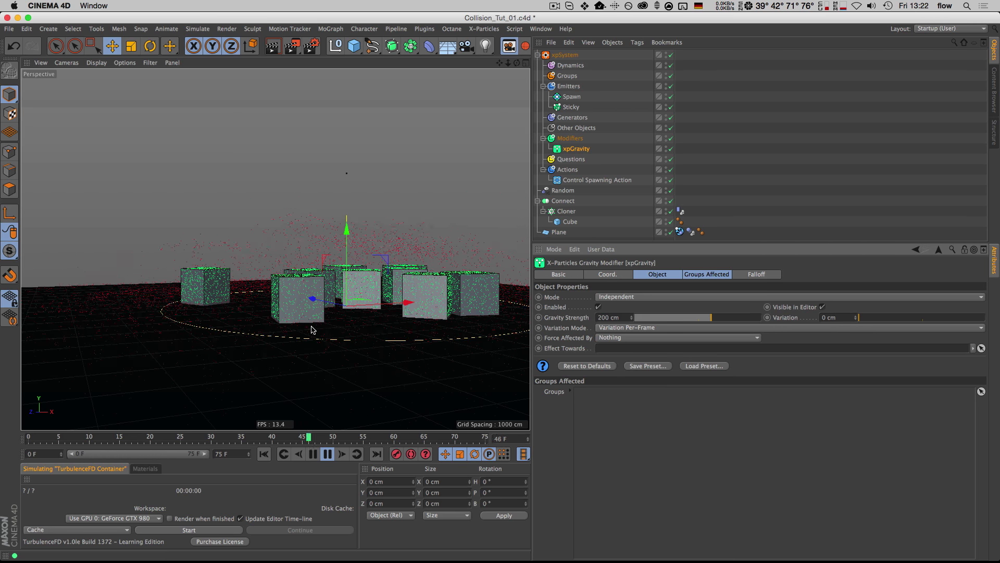
pyautogui.press('3')
pyautogui.moveTo(306, 322); pyautogui.dragTo(308, 351)
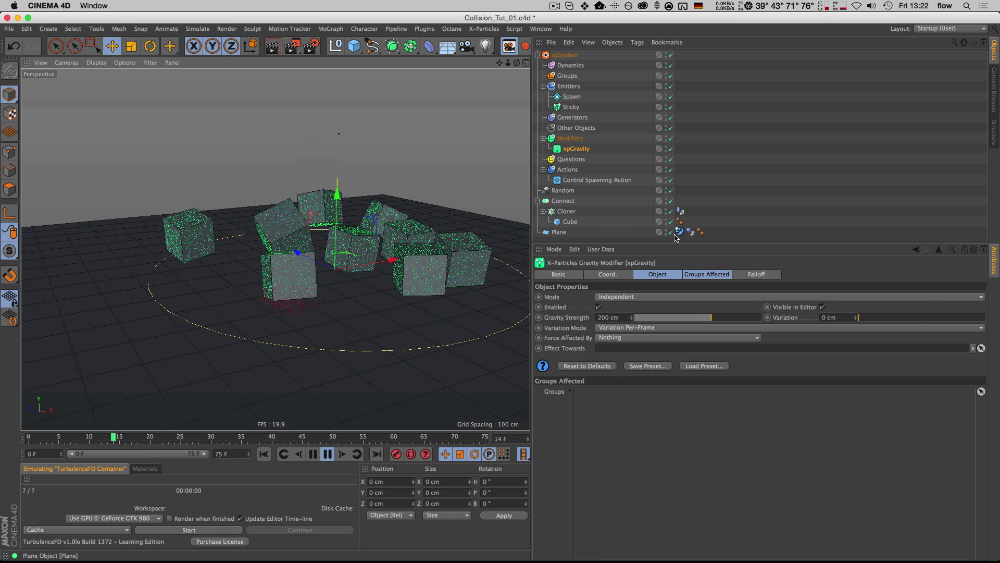
# - Raise the bounce friction on the plane's xpCollider tag to 27% and replay the simulation
pyautogui.click(680, 232)
pyautogui.click(572, 338)
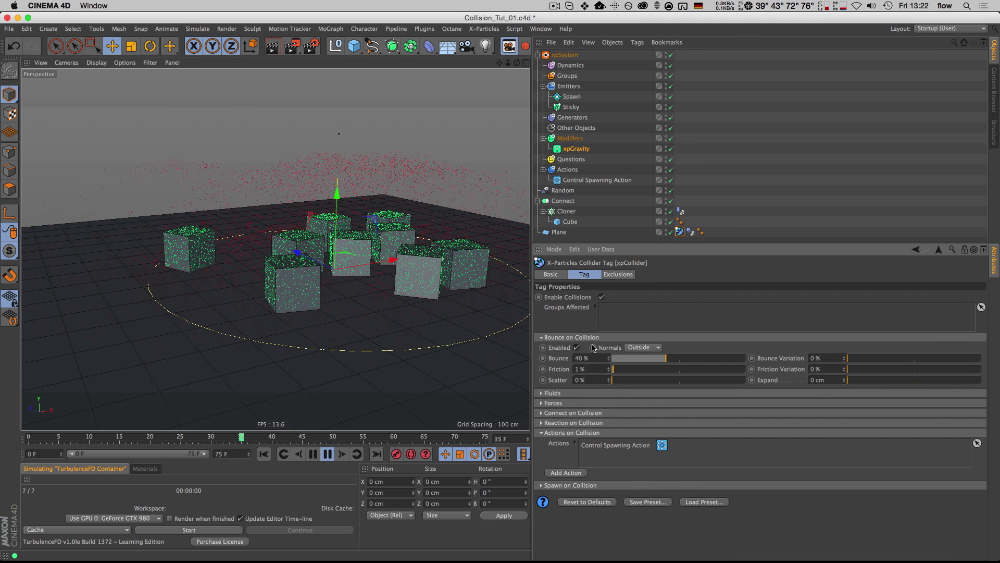
pyautogui.click(648, 369)
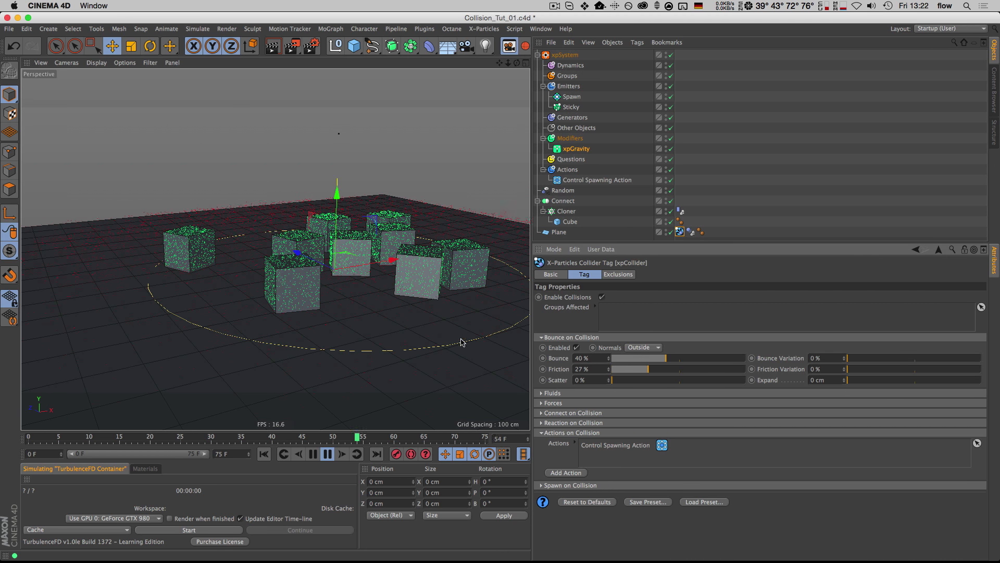
pyautogui.hotkey('shift', 'f')
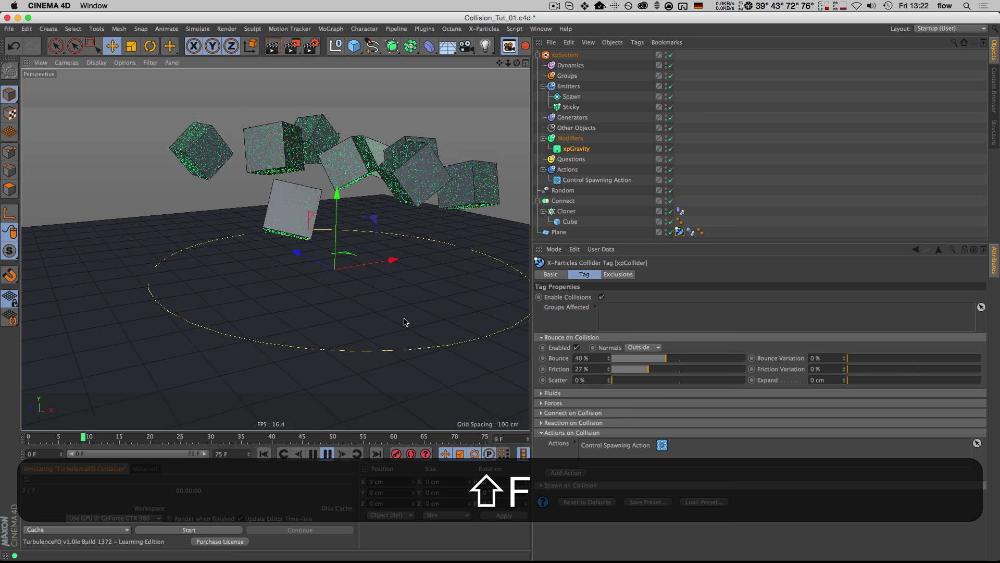
pyautogui.press('3')
pyautogui.moveTo(252, 285); pyautogui.dragTo(254, 319)
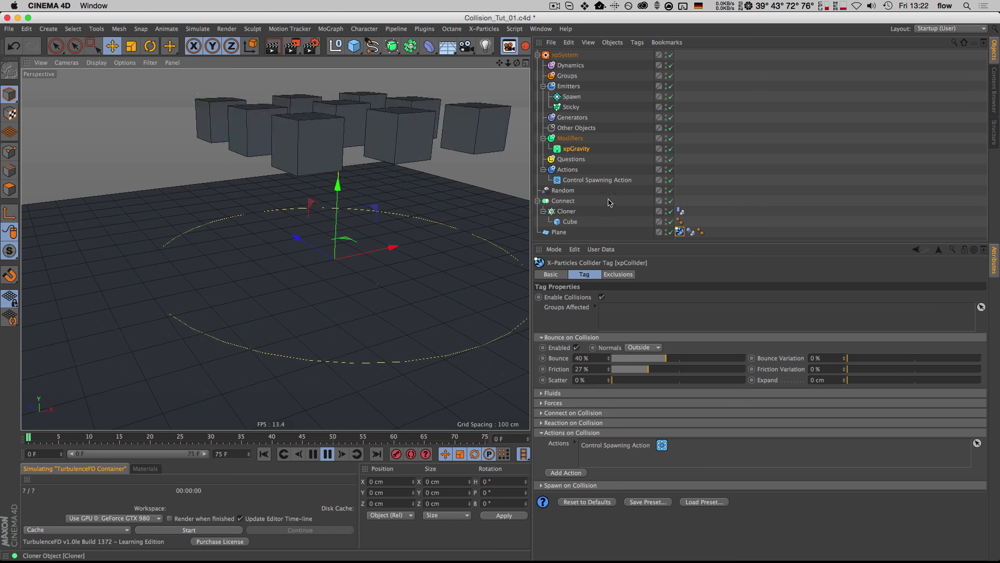
# - Set the Control Spawning Action's Direction to Relative to Source Particle Direction, then replay the simulation and view it from a higher angle
pyautogui.click(589, 181)
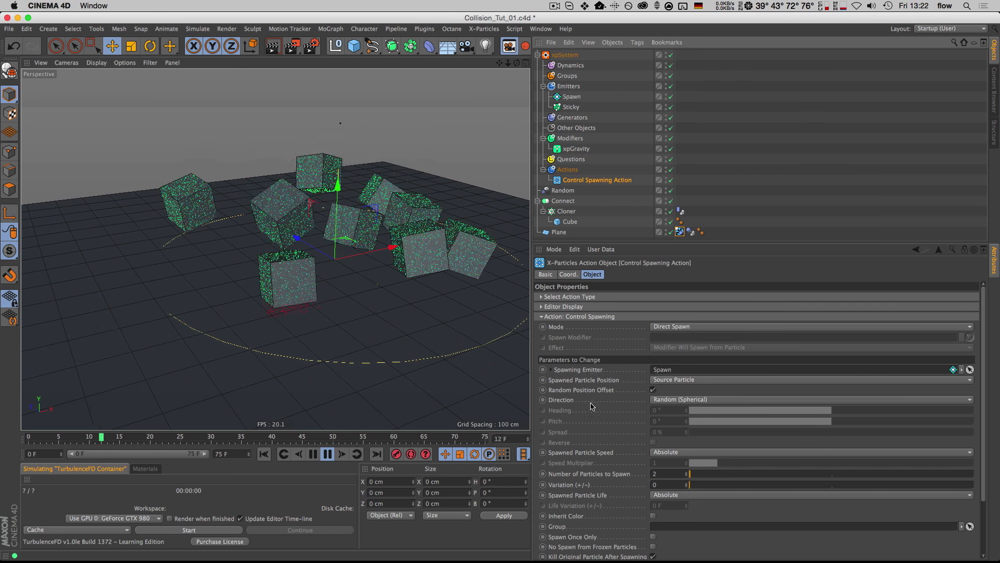
pyautogui.click(665, 400)
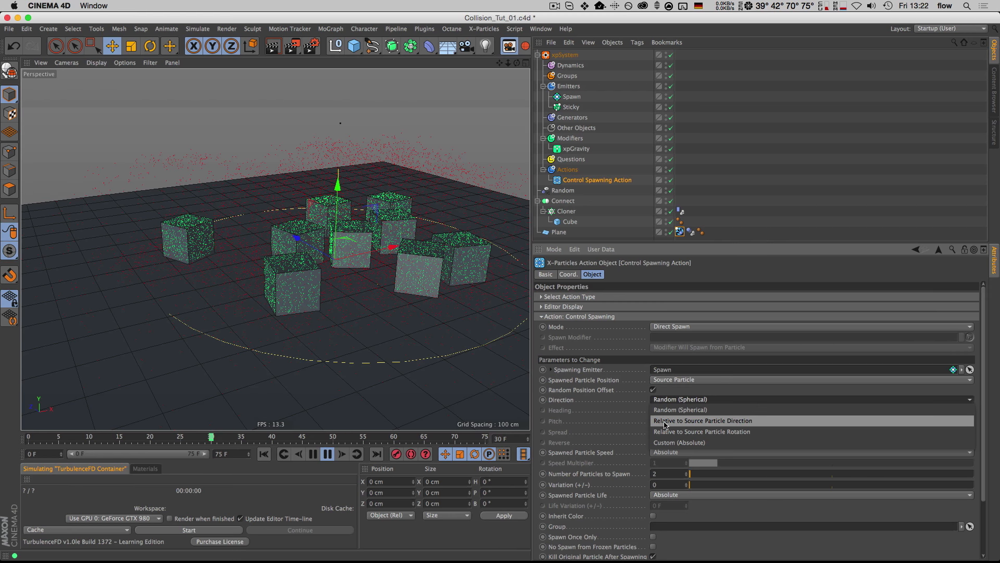
pyautogui.click(682, 421)
pyautogui.hotkey('shift', 'f')
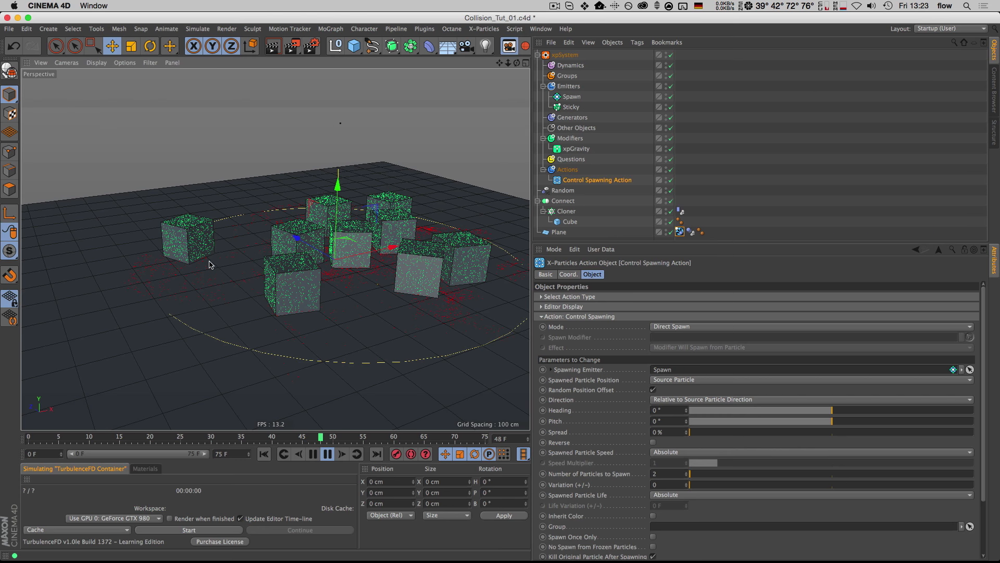
pyautogui.press('3')
pyautogui.moveTo(308, 313)
pyautogui.mouseDown()
pyautogui.moveTo(315, 331)
pyautogui.moveTo(335, 256)
pyautogui.moveTo(312, 315)
pyautogui.mouseUp()
pyautogui.press('2')
pyautogui.press('1')
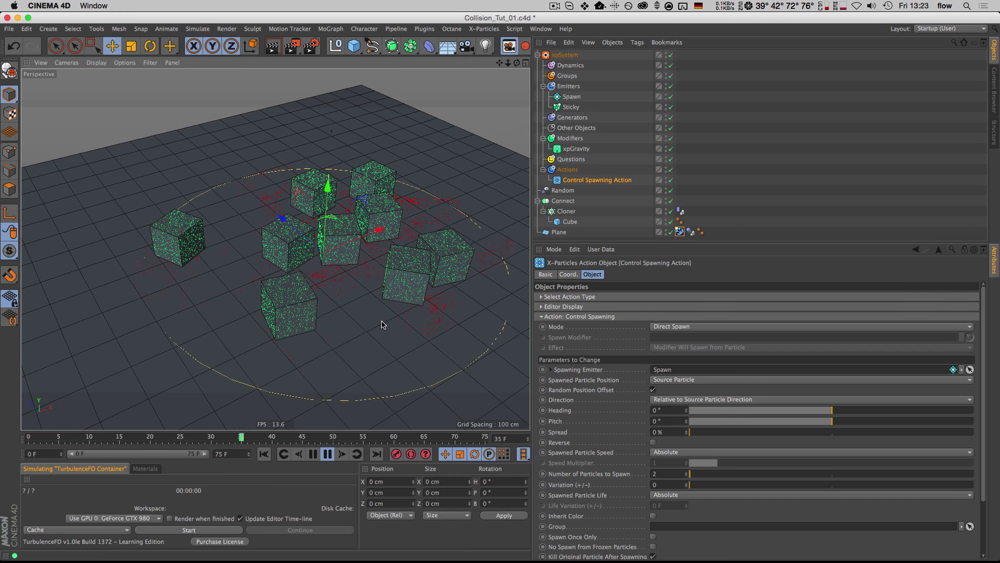
# - Raise the Control Spawning Action's Spread to 40% and replay the simulation, then stop playback
pyautogui.click(731, 433)
pyautogui.moveTo(731, 433); pyautogui.dragTo(799, 435)
pyautogui.hotkey('shift', 'f')
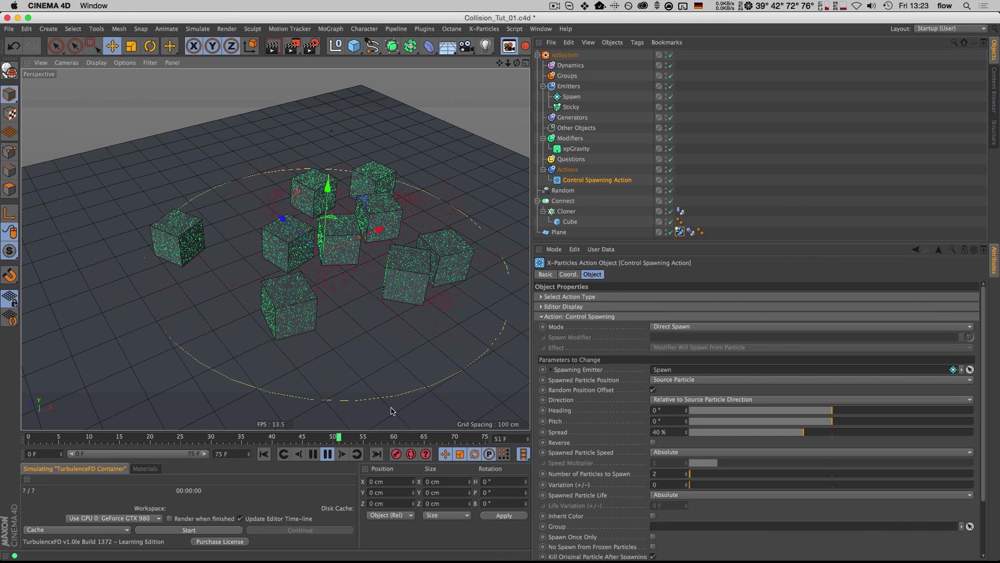
pyautogui.click(328, 454)
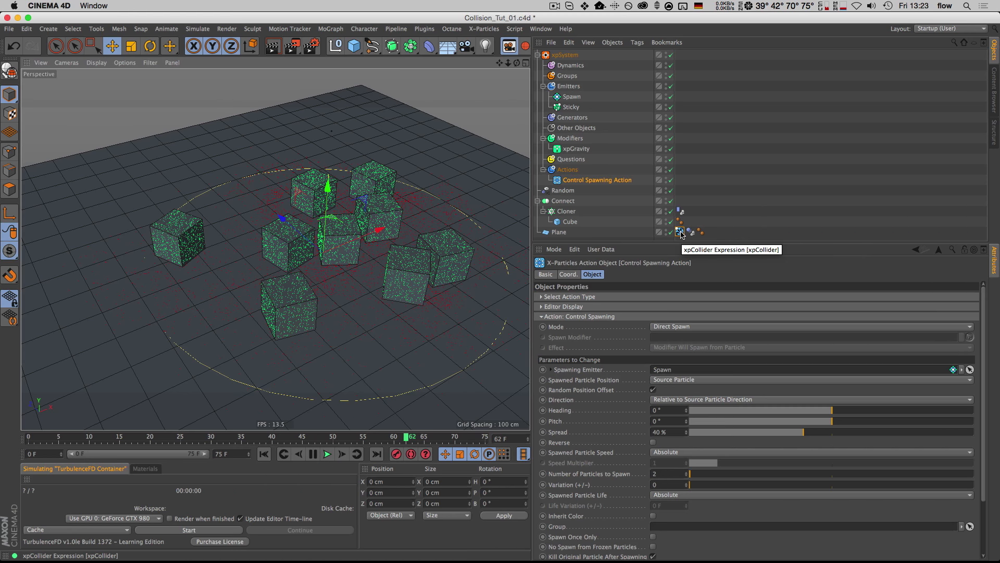
pyautogui.rightClick(682, 250)
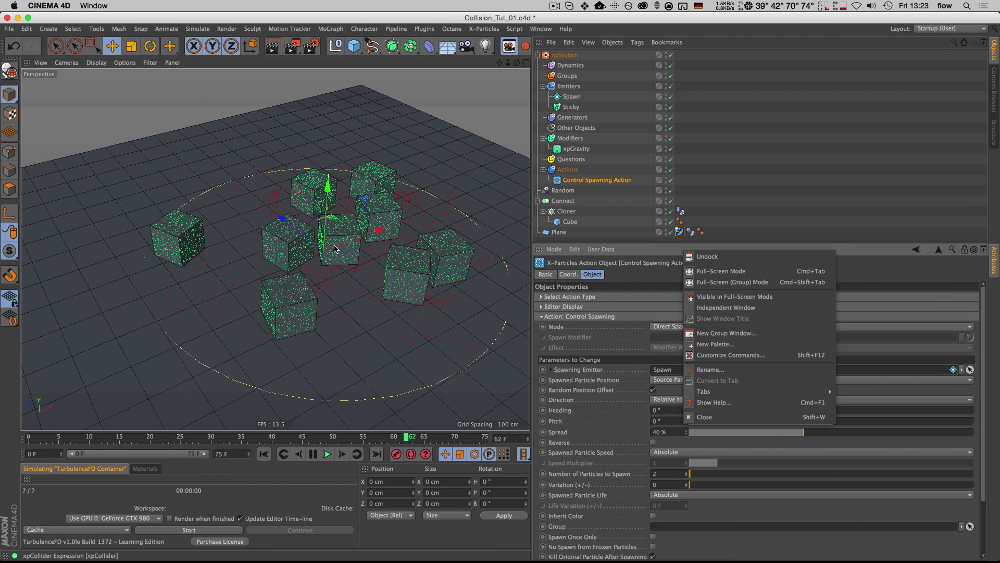
pyautogui.click(580, 189)
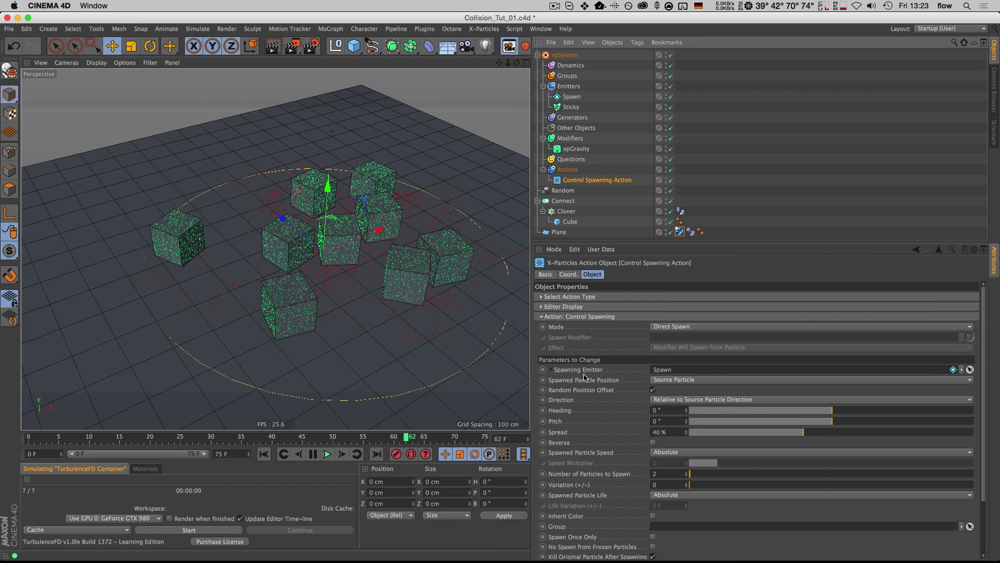
# - Set the Control Spawning Action's Spawned Particle Speed to Inherit and replay the simulation close to the front cube
pyautogui.scroll(-3, 617, 404)
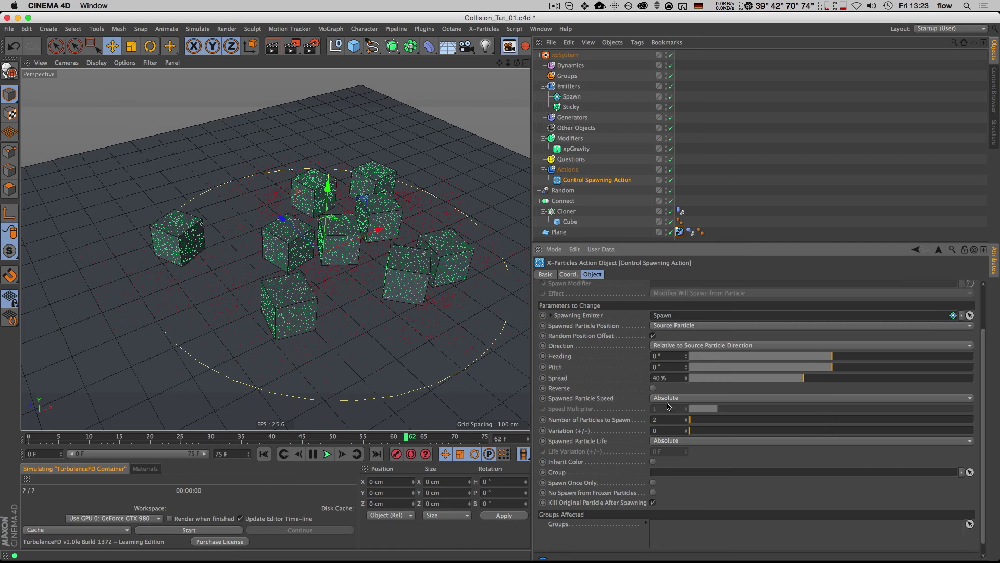
pyautogui.click(665, 398)
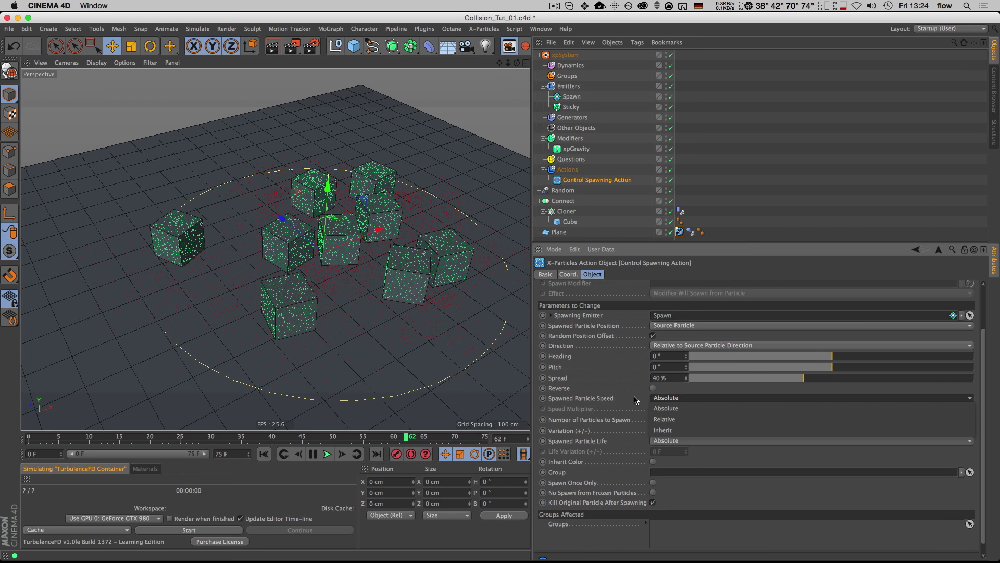
pyautogui.click(602, 398)
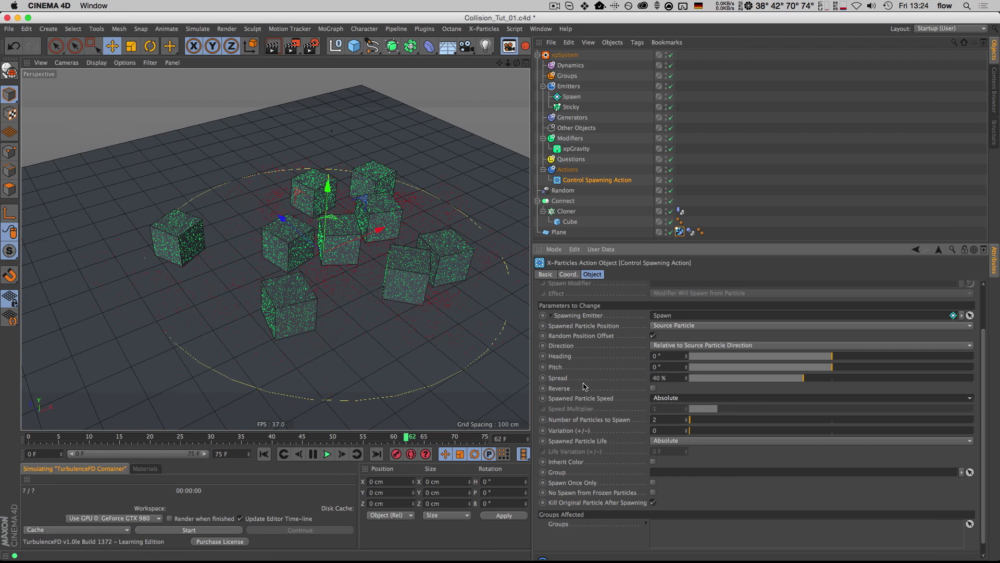
pyautogui.click(659, 399)
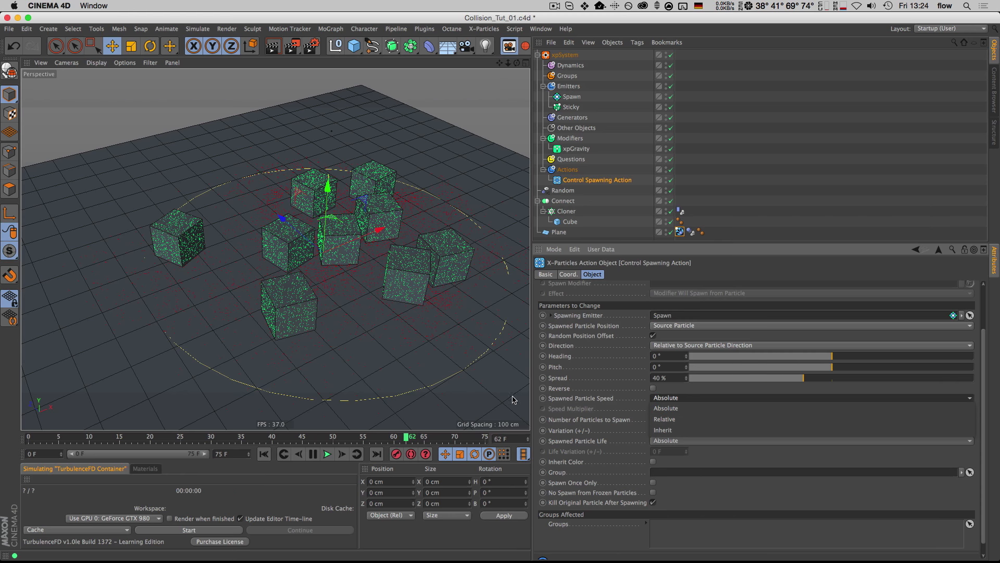
pyautogui.click(666, 430)
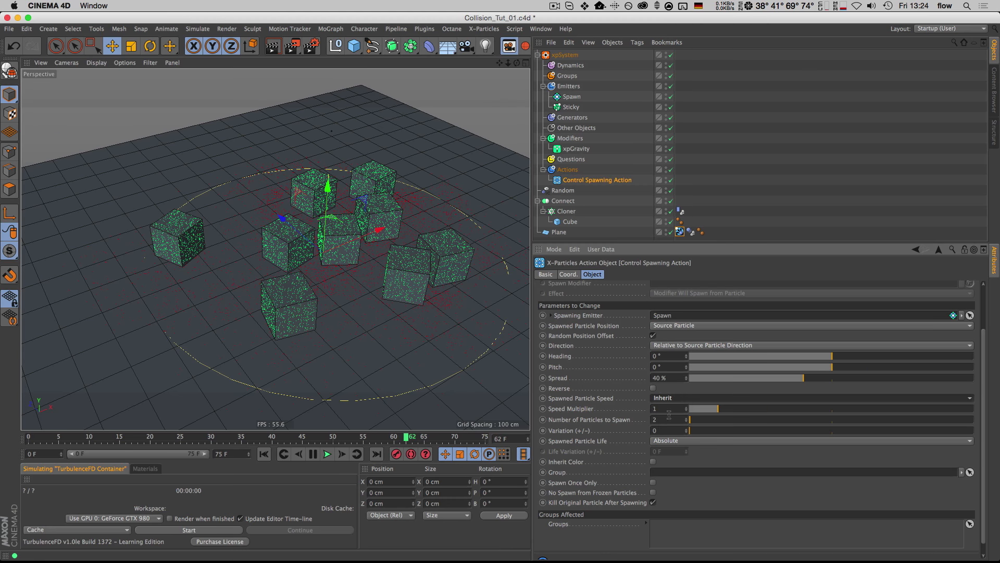
pyautogui.hotkey('shift', 'f')
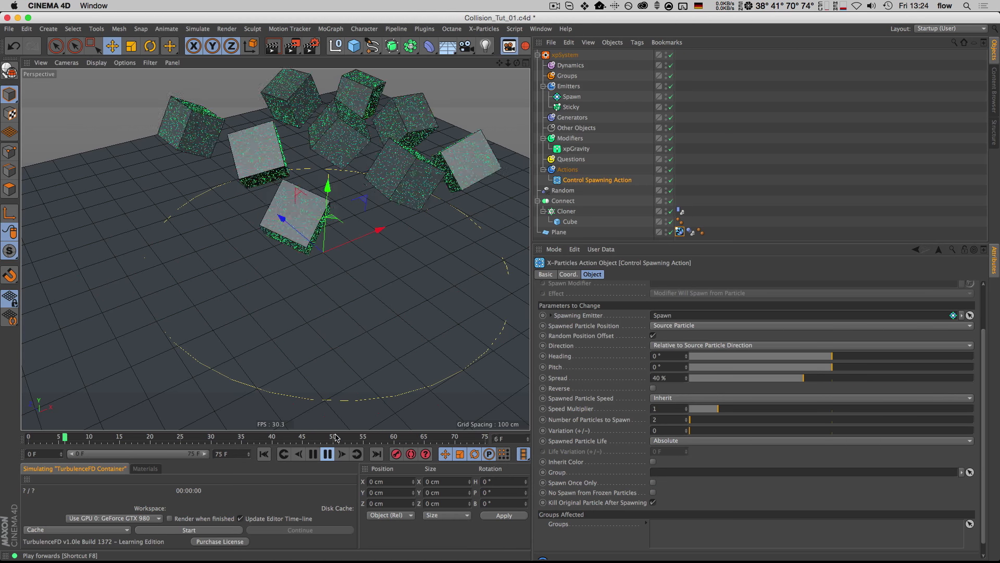
pyautogui.click(328, 454)
pyautogui.press('2')
pyautogui.moveTo(278, 296); pyautogui.dragTo(296, 316)
pyautogui.press('1')
pyautogui.hotkey('shift', 'f')
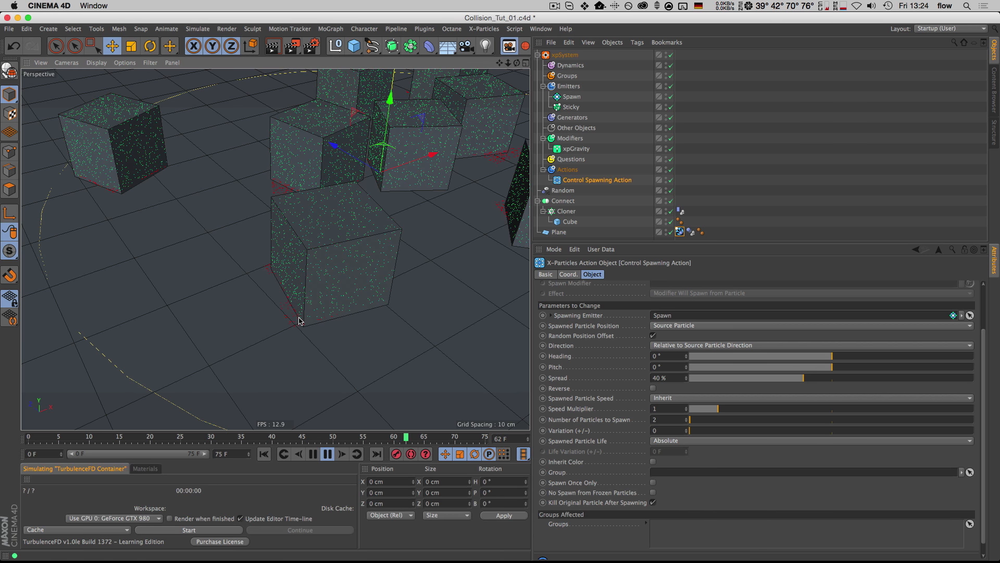
# - Stop the playback and set the Spawned Particle Speed back to Absolute
pyautogui.hotkey('shift', 'f')
pyautogui.press('2')
pyautogui.moveTo(309, 317); pyautogui.dragTo(284, 308)
pyautogui.press('3')
pyautogui.press('1')
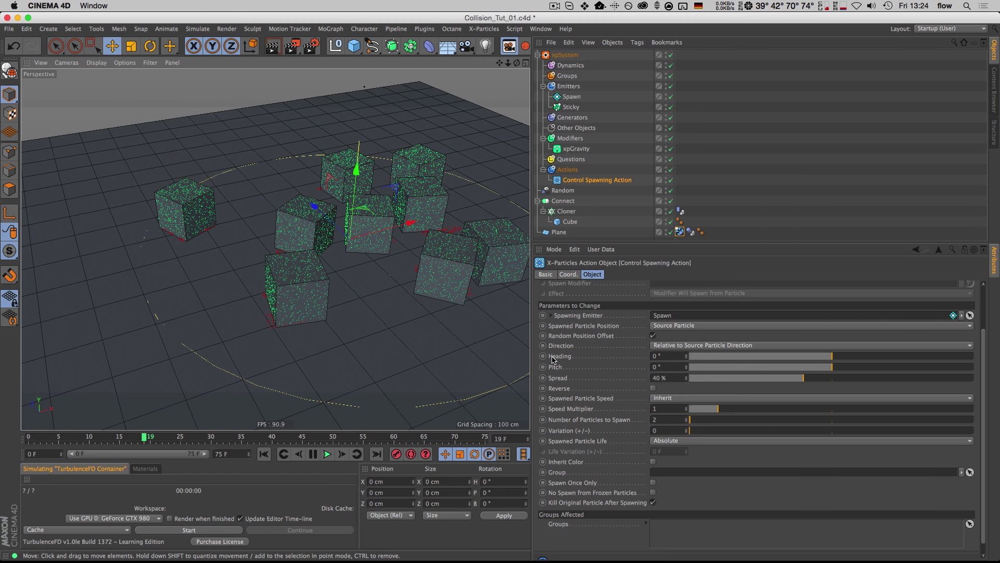
pyautogui.click(669, 398)
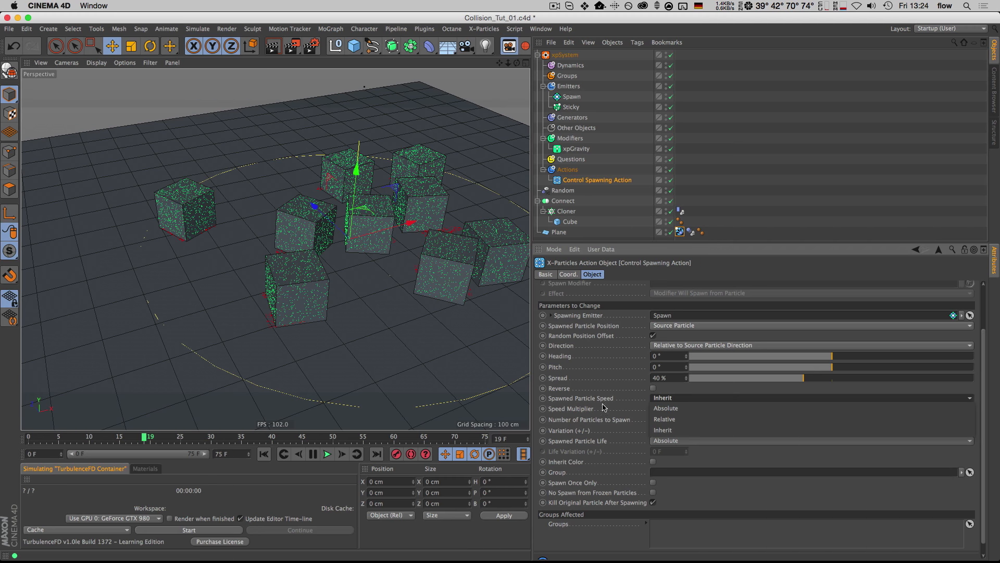
pyautogui.click(670, 412)
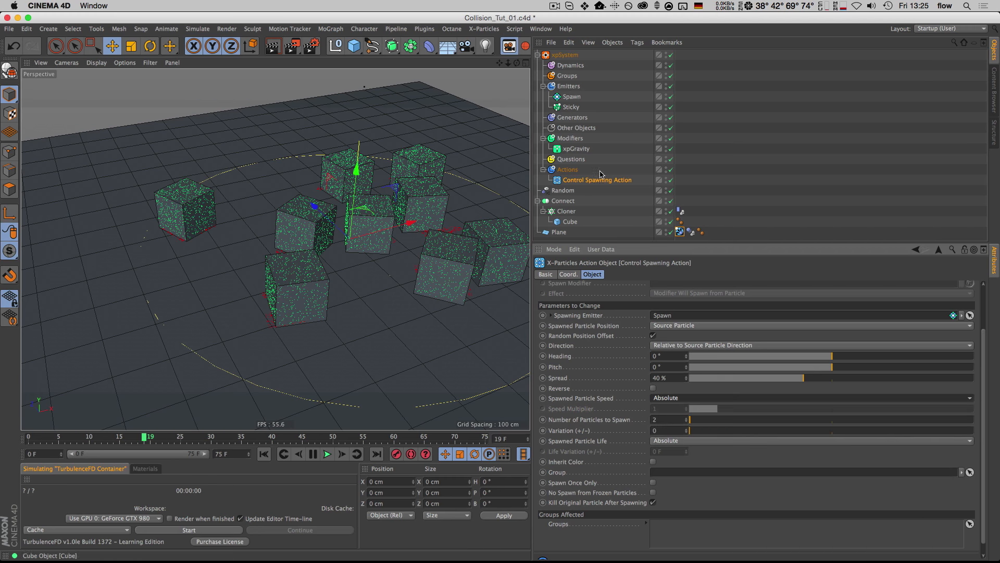
# - Set the Spawn emitter's Speed to 50 cm with a Variation of 50 cm and replay the simulation
pyautogui.click(572, 97)
pyautogui.click(691, 275)
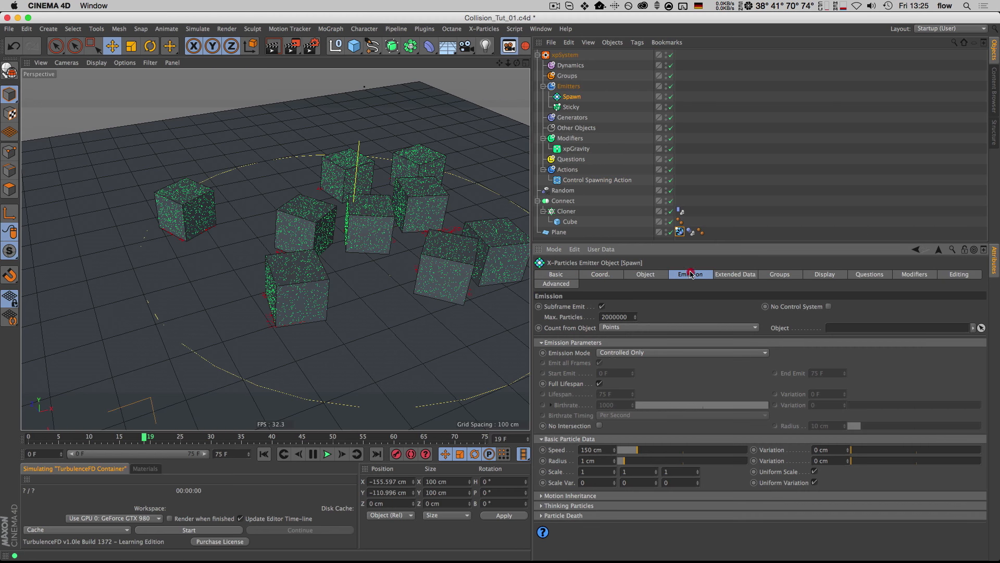
pyautogui.moveTo(608, 453); pyautogui.dragTo(486, 425)
pyautogui.write('50')
pyautogui.press('Return')
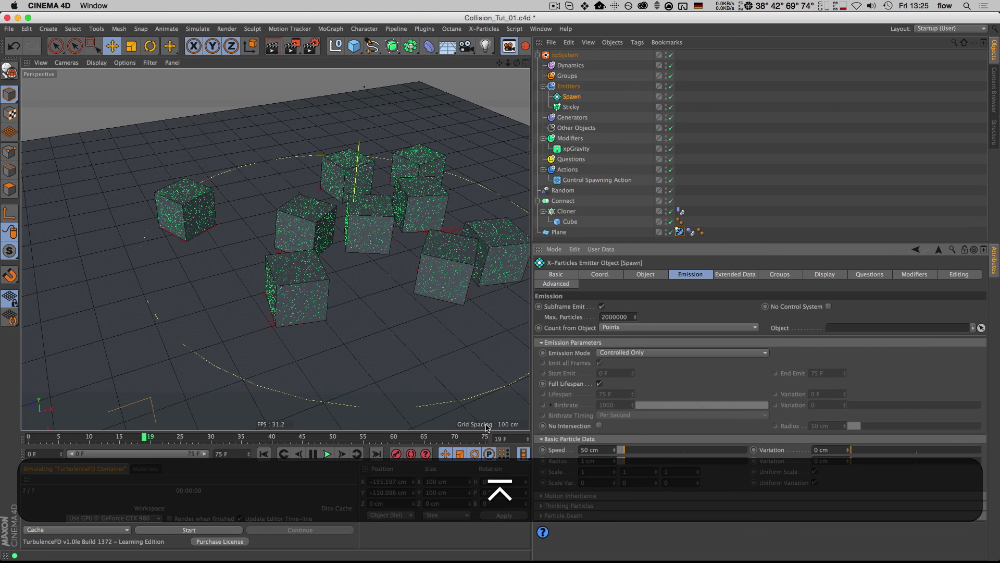
pyautogui.moveTo(850, 450); pyautogui.dragTo(865, 451)
pyautogui.hotkey('shift', 'f')
pyautogui.click(327, 454)
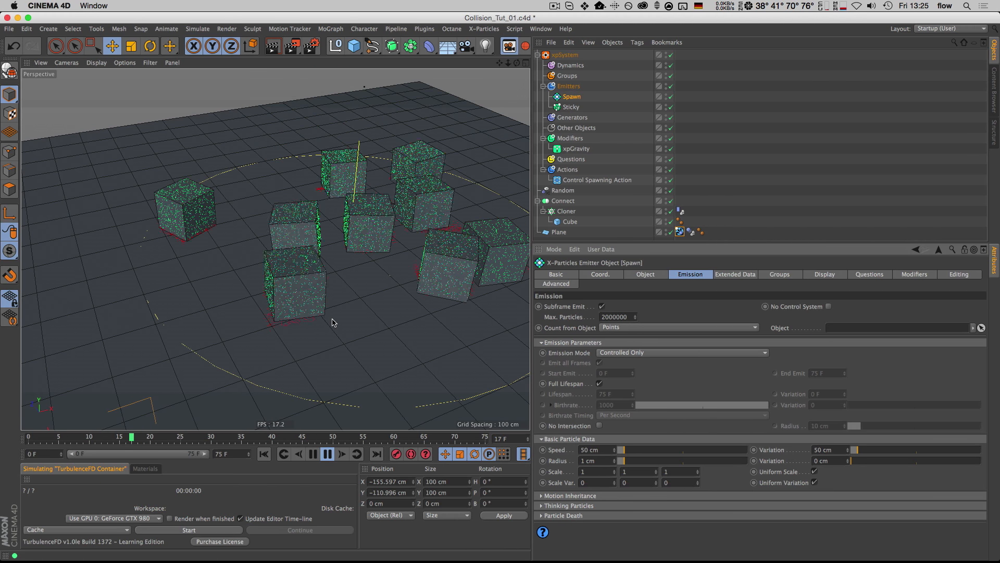
# - Replay the simulation and examine the spawned particles around the cubes from a higher angle, then stop playback
pyautogui.press('1')
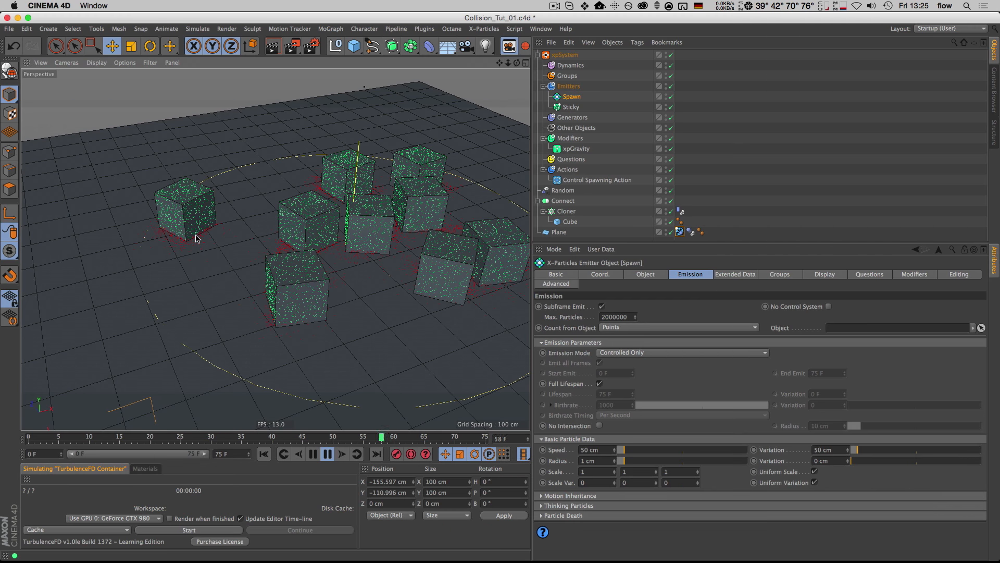
pyautogui.hotkey('shift', 'f')
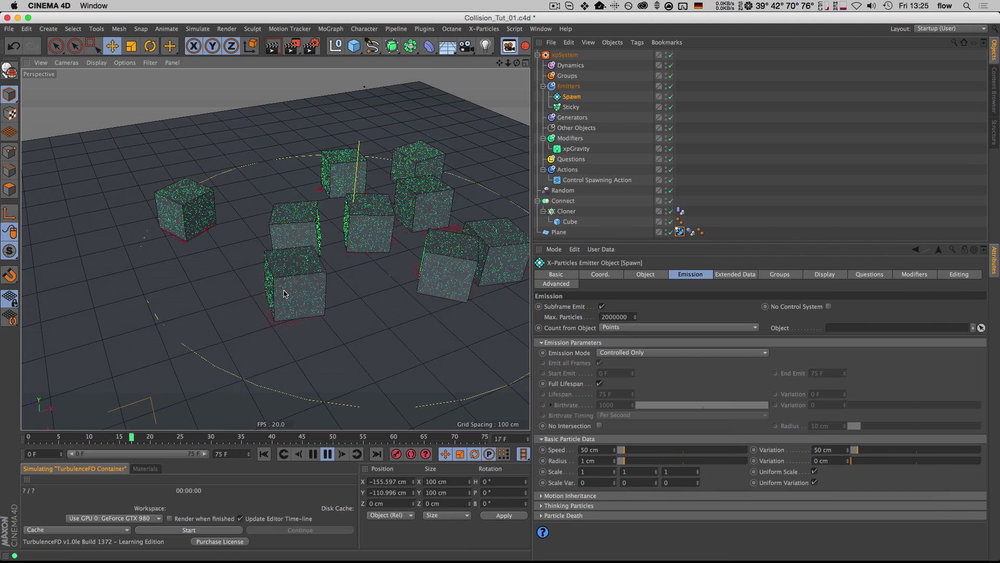
pyautogui.press('3')
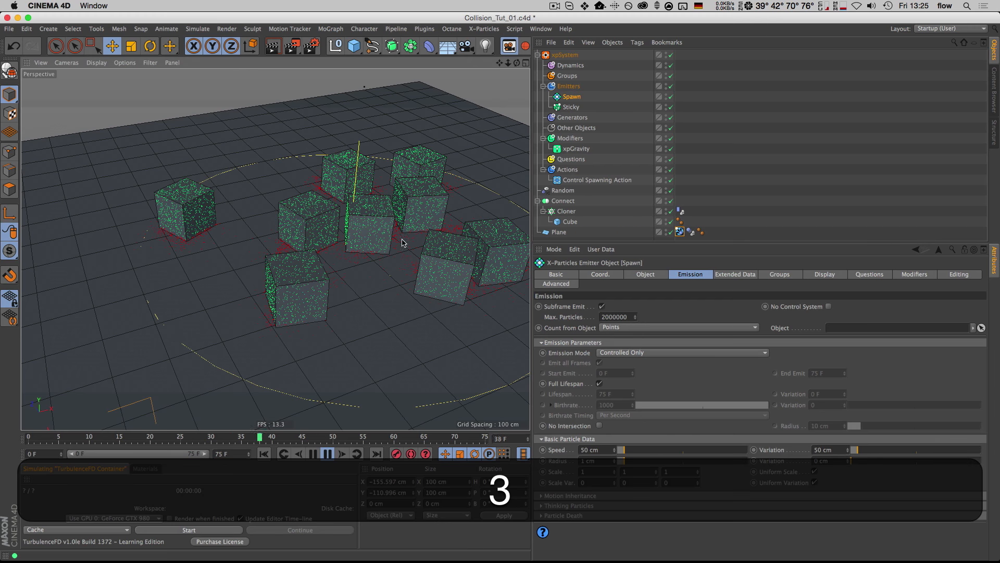
pyautogui.moveTo(421, 239); pyautogui.dragTo(425, 241)
pyautogui.press('1')
pyautogui.moveTo(308, 241); pyautogui.dragTo(270, 245)
pyautogui.press('3')
pyautogui.moveTo(355, 280); pyautogui.dragTo(368, 286)
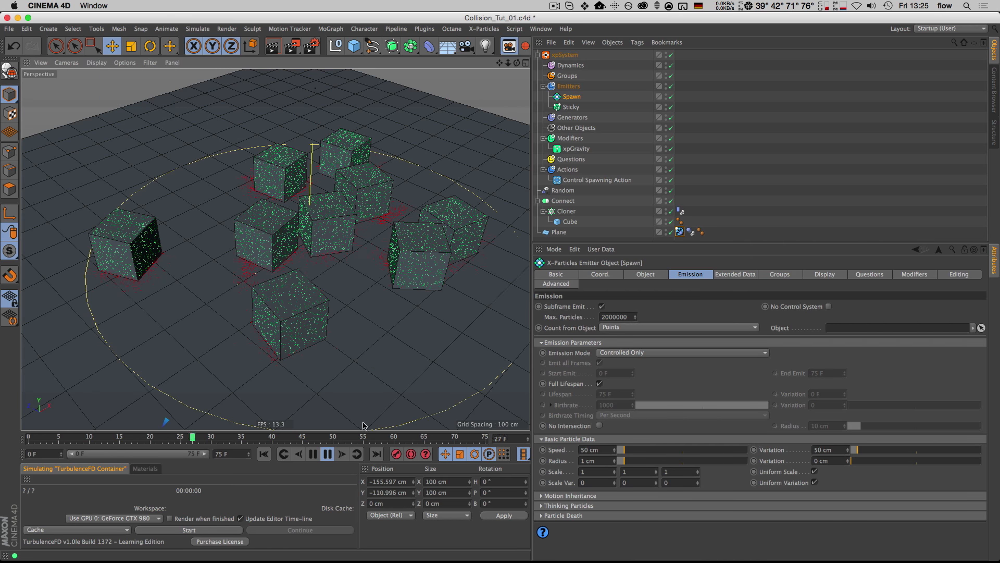
pyautogui.click(328, 455)
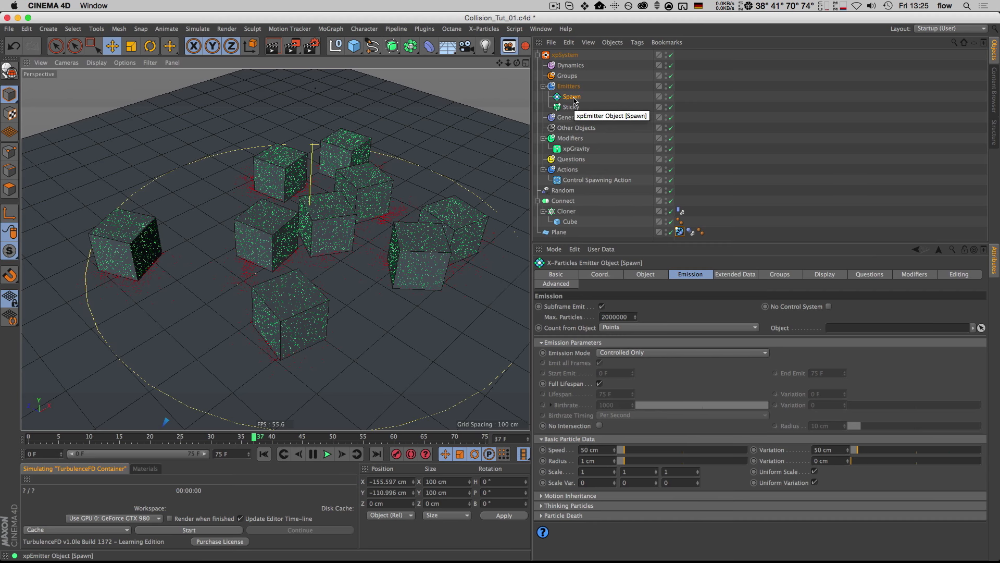
# - Replay the simulation in the Right view, stop at frame 22 and examine the spawned particles around the plane's level
pyautogui.press('F3')
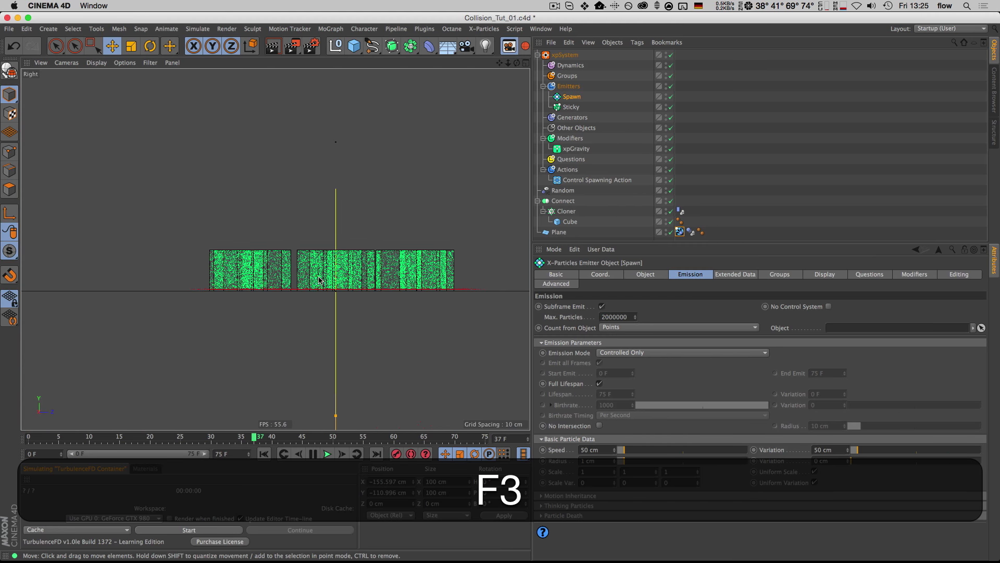
pyautogui.hotkey('shift', 'f')
pyautogui.click(327, 453)
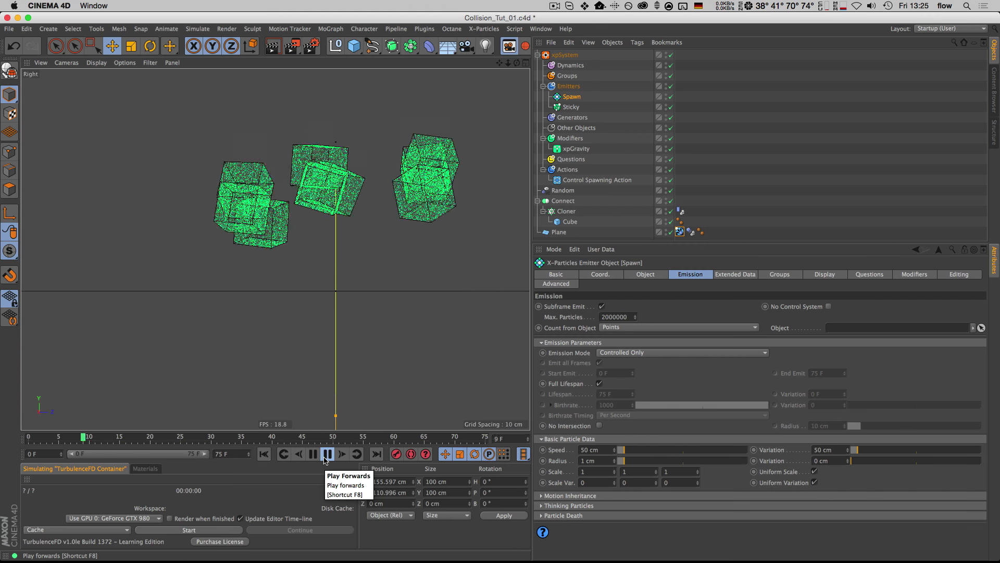
pyautogui.click(325, 457)
pyautogui.press('2')
pyautogui.moveTo(344, 324); pyautogui.dragTo(310, 289)
pyautogui.press('1')
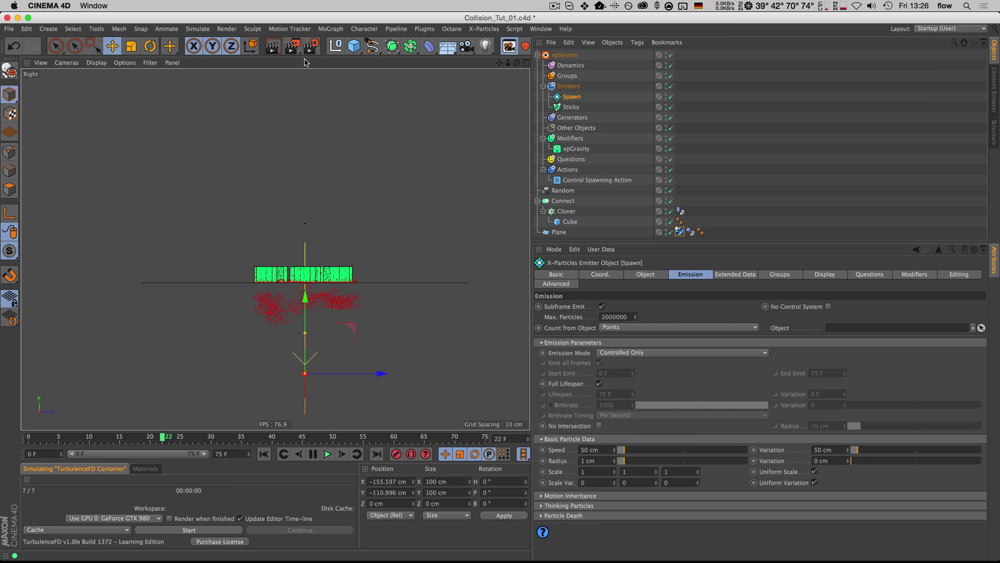
# - Add a Kill control modifier to the xpSystem
pyautogui.click(565, 54)
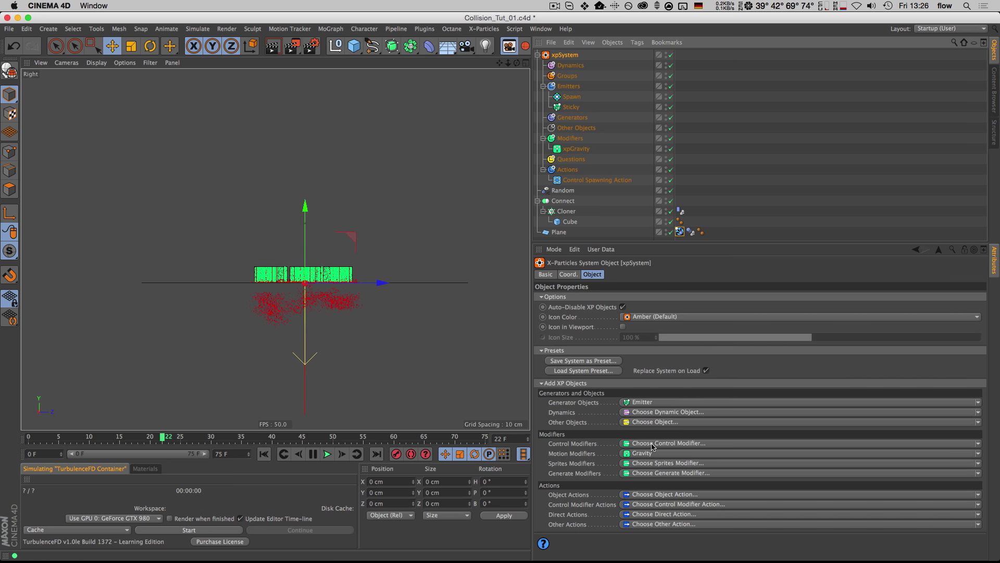
pyautogui.click(653, 443)
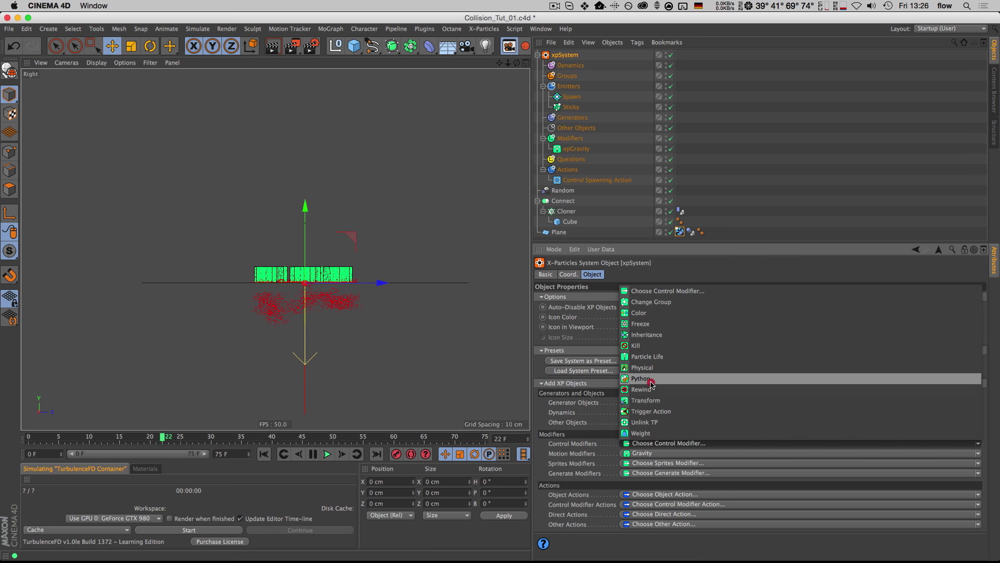
pyautogui.click(652, 345)
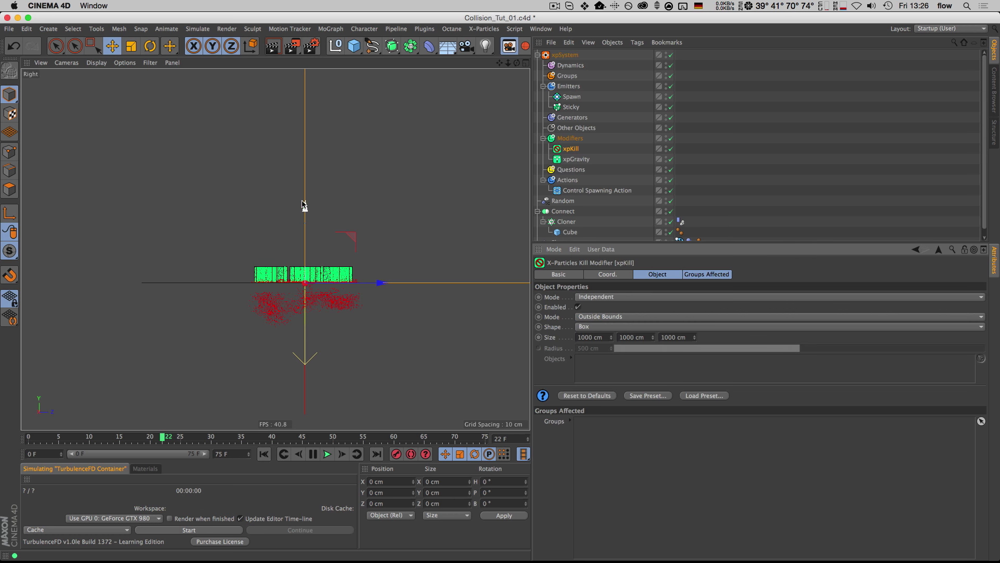
# - Shrink the xpKill box to 384 cm per side and move it down to about Y -192.6 cm, just beneath the plane
pyautogui.moveTo(304, 205); pyautogui.dragTo(312, 368)
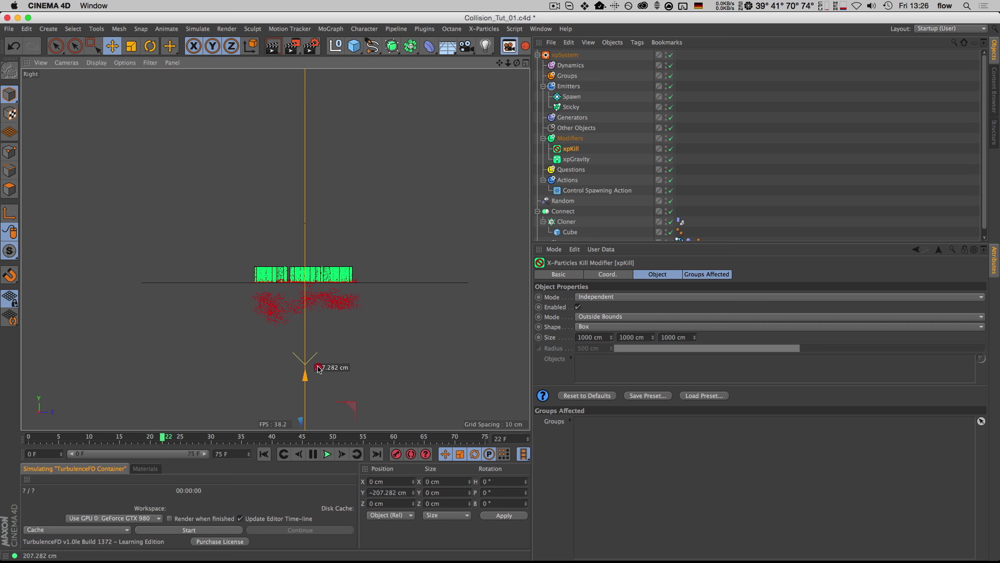
pyautogui.press('t')
pyautogui.moveTo(371, 297); pyautogui.dragTo(435, 253)
pyautogui.press('e')
pyautogui.press('2')
pyautogui.click(573, 149)
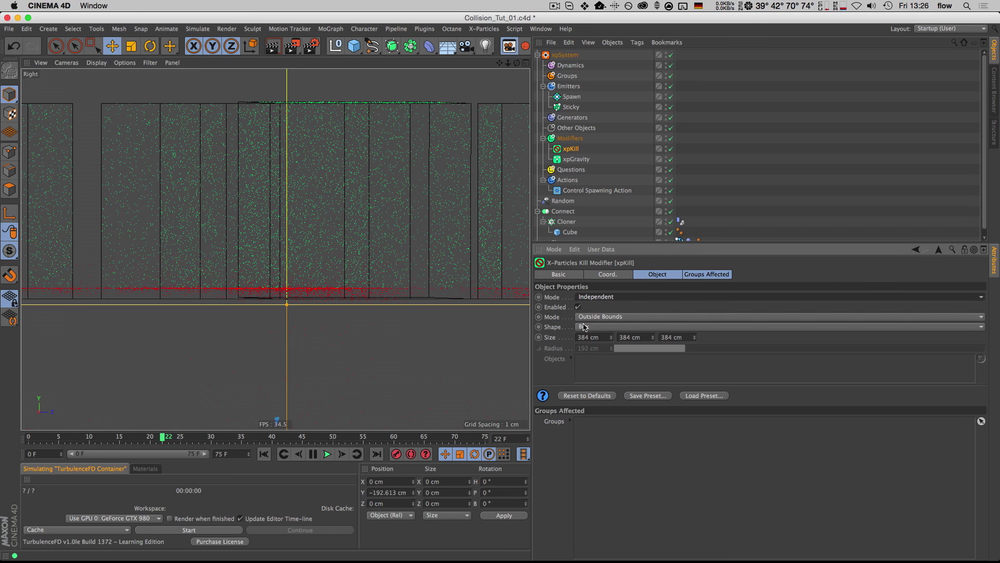
# - Set the xpKill modifier's bounds mode to Inside Bounds and view the whole scene again
pyautogui.click(599, 317)
pyautogui.click(603, 327)
pyautogui.press('2')
pyautogui.moveTo(293, 270); pyautogui.dragTo(264, 325)
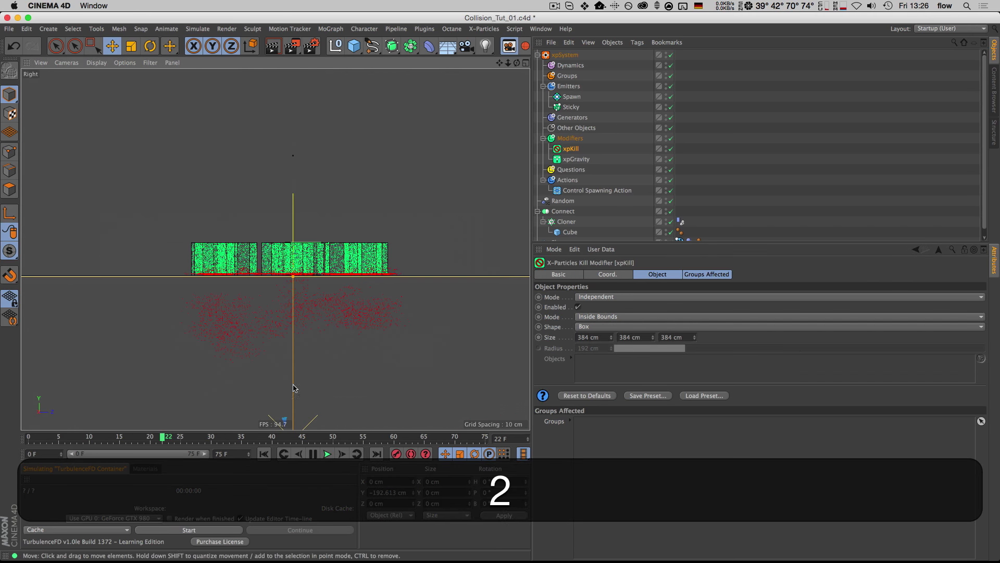
# - Replay the simulation from the start in the Right view, stop at frame 51 and inspect the area beneath the plane
pyautogui.hotkey('shift', 'f')
pyautogui.click(325, 454)
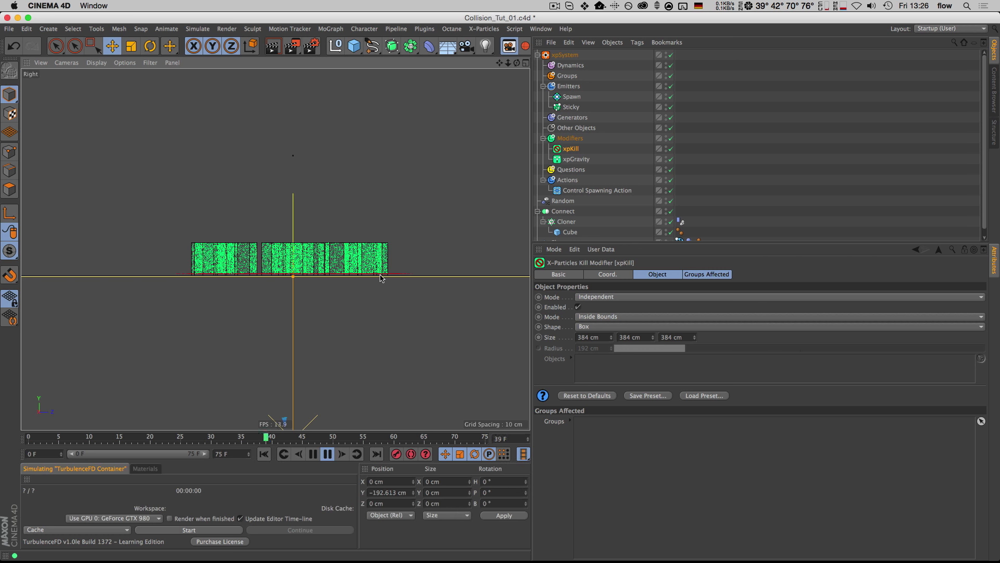
pyautogui.click(319, 456)
pyautogui.press('2')
pyautogui.moveTo(385, 273)
pyautogui.mouseDown()
pyautogui.moveTo(440, 261)
pyautogui.moveTo(438, 275)
pyautogui.moveTo(386, 275)
pyautogui.mouseUp()
pyautogui.press('1')
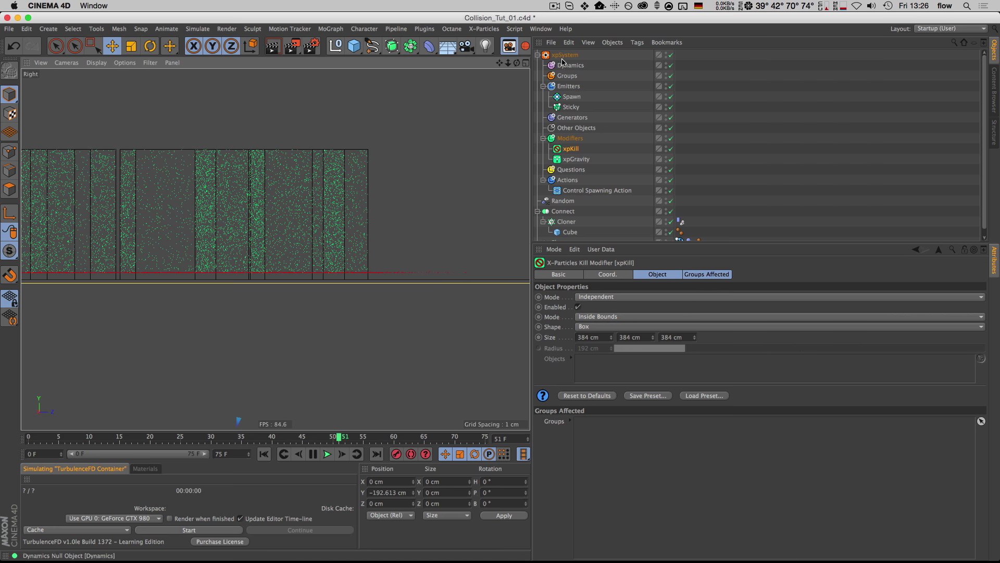
# - Set the editor display of both the Sticky and Spawn emitters to Circle
pyautogui.click(571, 107)
pyautogui.click(695, 274)
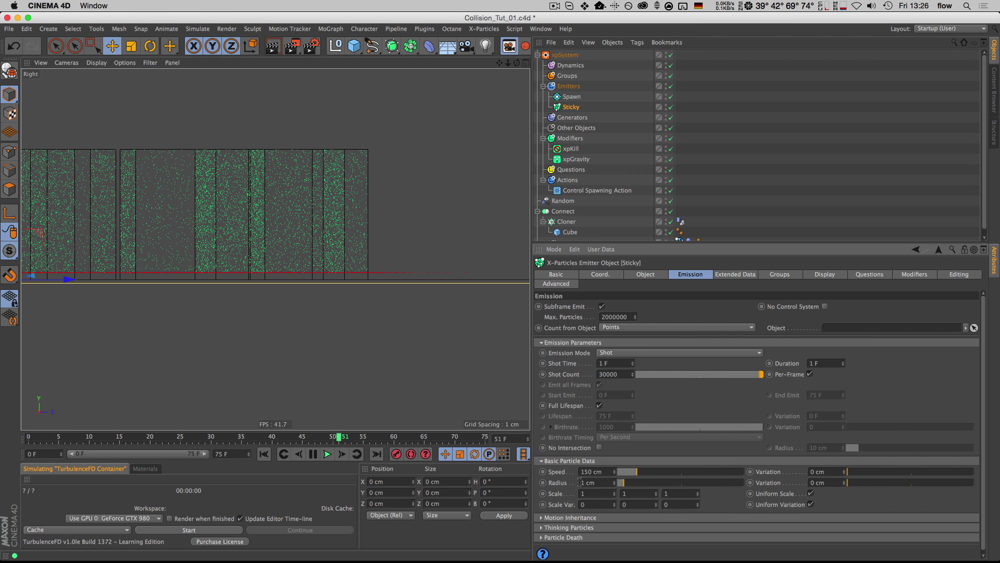
pyautogui.click(824, 275)
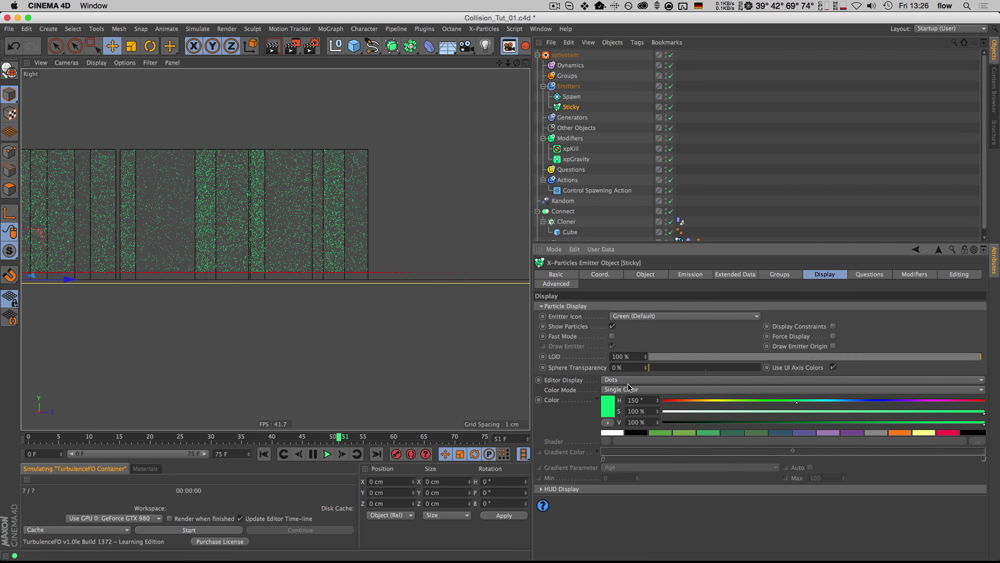
pyautogui.keyDown('shift'); pyautogui.click(573, 96); pyautogui.keyUp('shift')
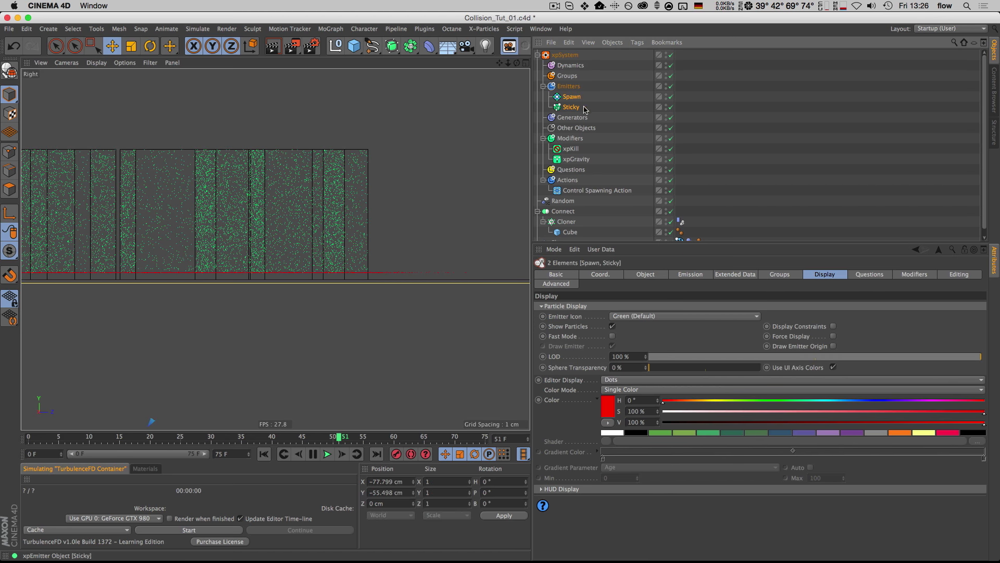
pyautogui.click(623, 381)
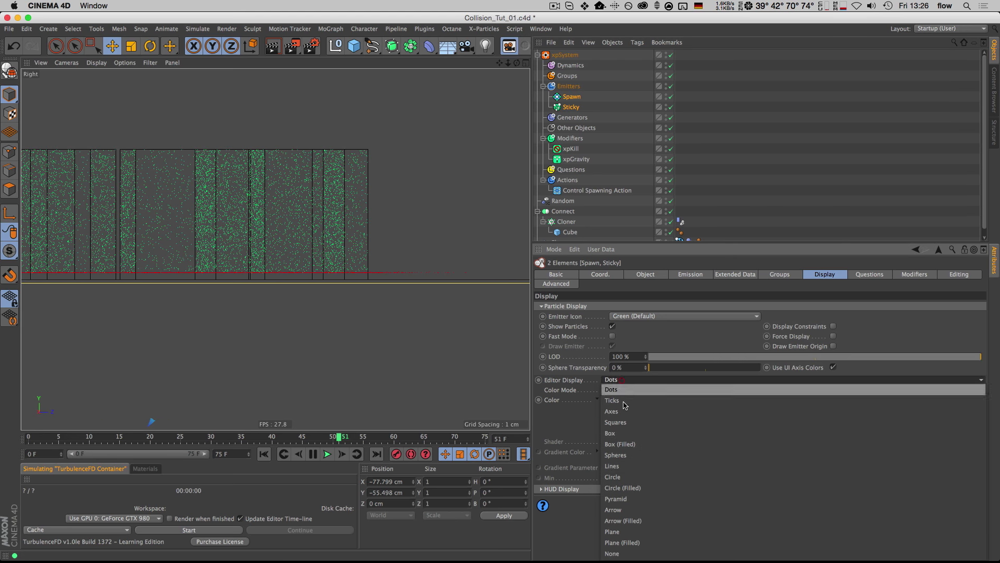
pyautogui.click(625, 477)
# - Replay the simulation to frame 17 and examine the circle particles around a cube's base up close in the Perspective view
pyautogui.hotkey('shift', 'f')
pyautogui.click(327, 454)
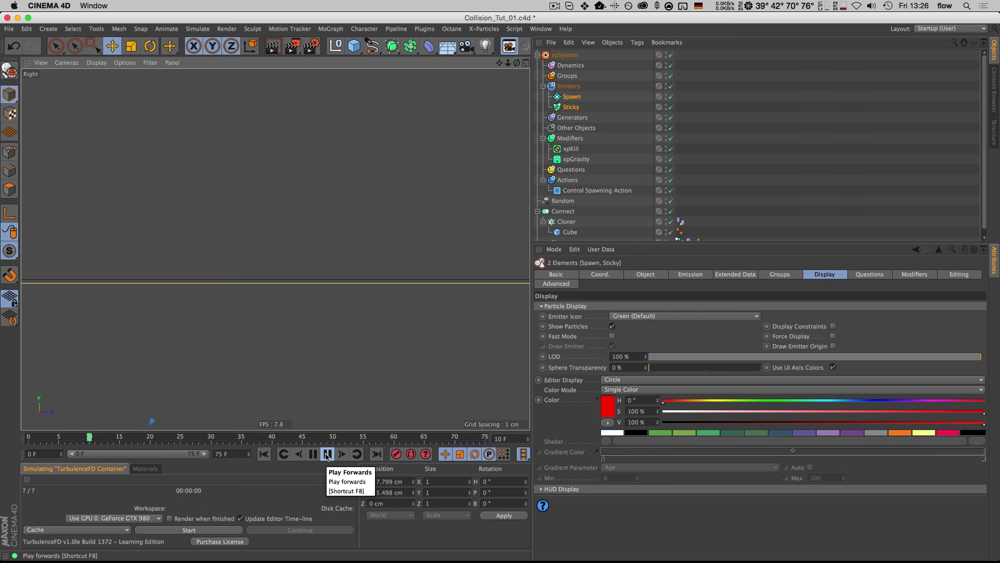
pyautogui.click(328, 454)
pyautogui.press('F1')
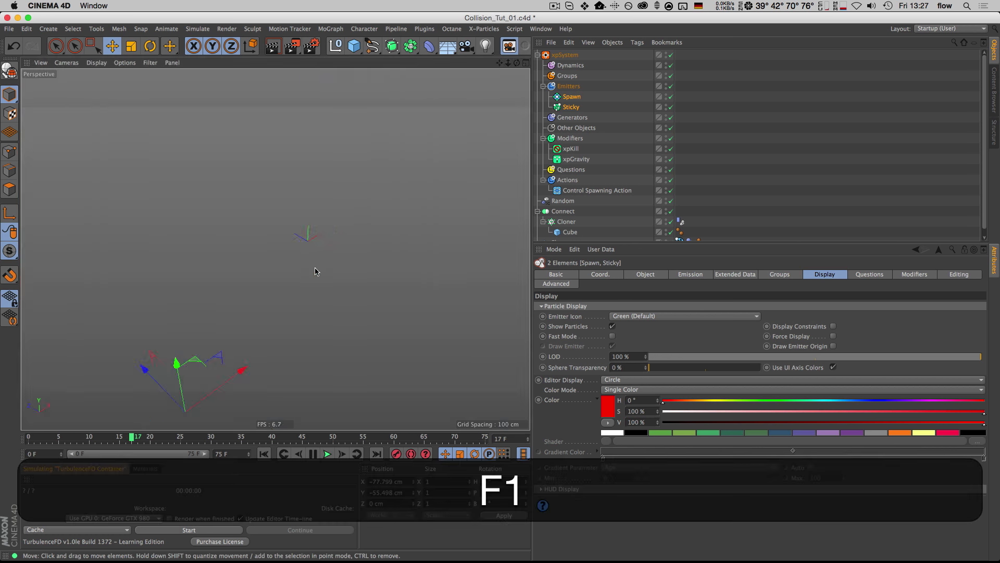
pyautogui.press('1')
pyautogui.moveTo(276, 335); pyautogui.dragTo(387, 195)
pyautogui.press('2')
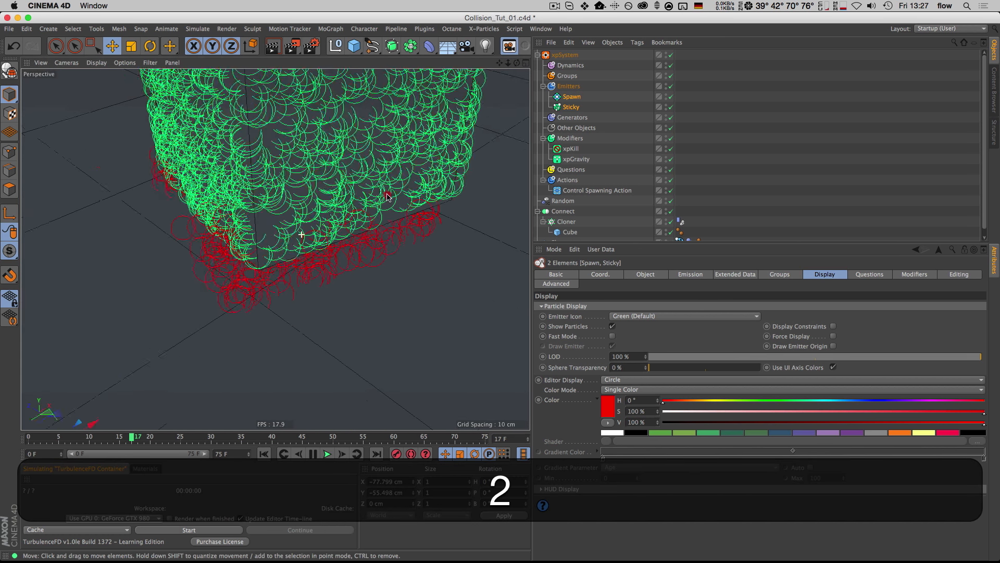
pyautogui.press('3')
pyautogui.moveTo(240, 266)
pyautogui.mouseDown()
pyautogui.moveTo(241, 206)
pyautogui.moveTo(238, 243)
pyautogui.mouseUp()
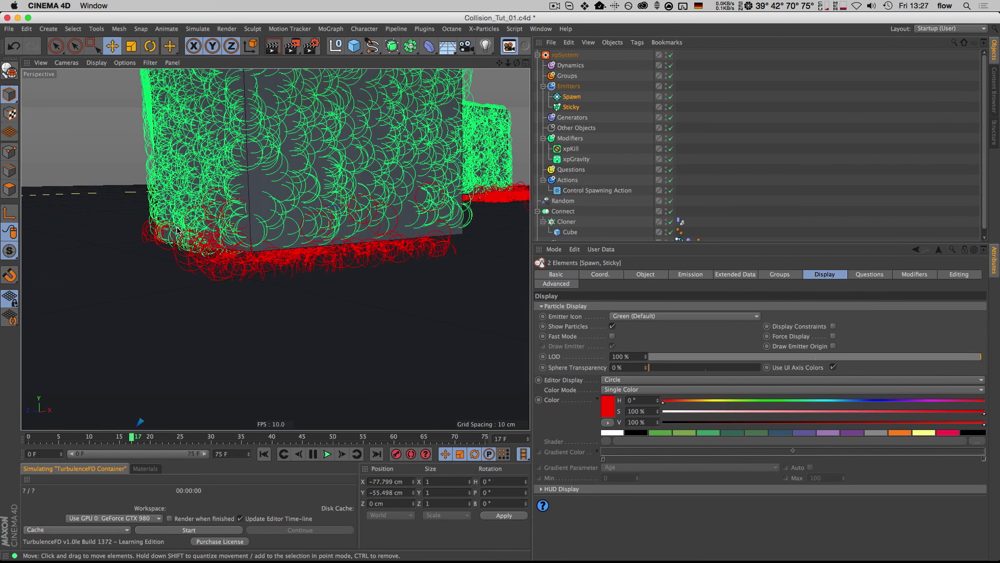
pyautogui.press('1')
pyautogui.moveTo(227, 245); pyautogui.dragTo(317, 270)
pyautogui.press('3')
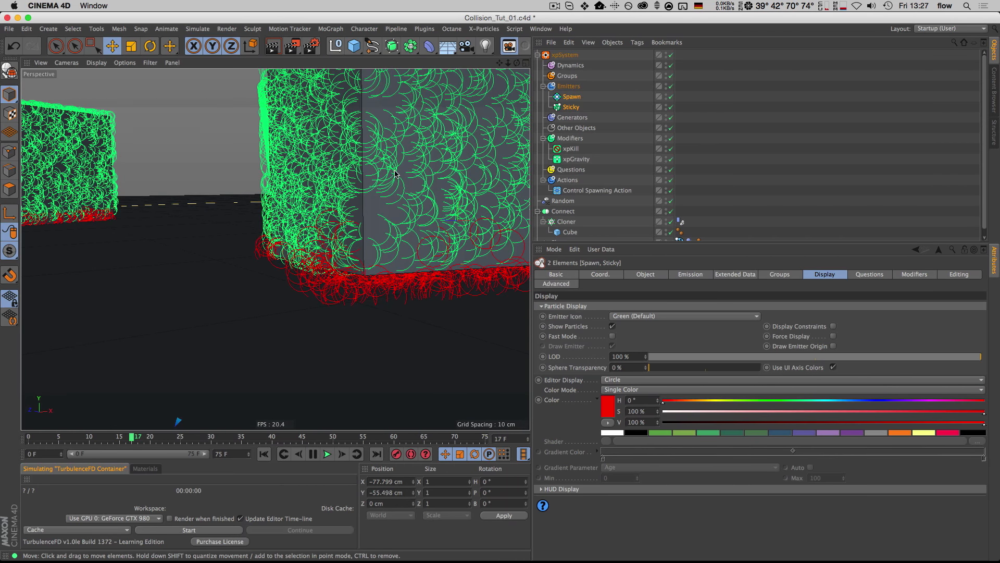
# - Set the particle radius of the Spawn and Sticky emitters to 0.1 cm
pyautogui.click(689, 275)
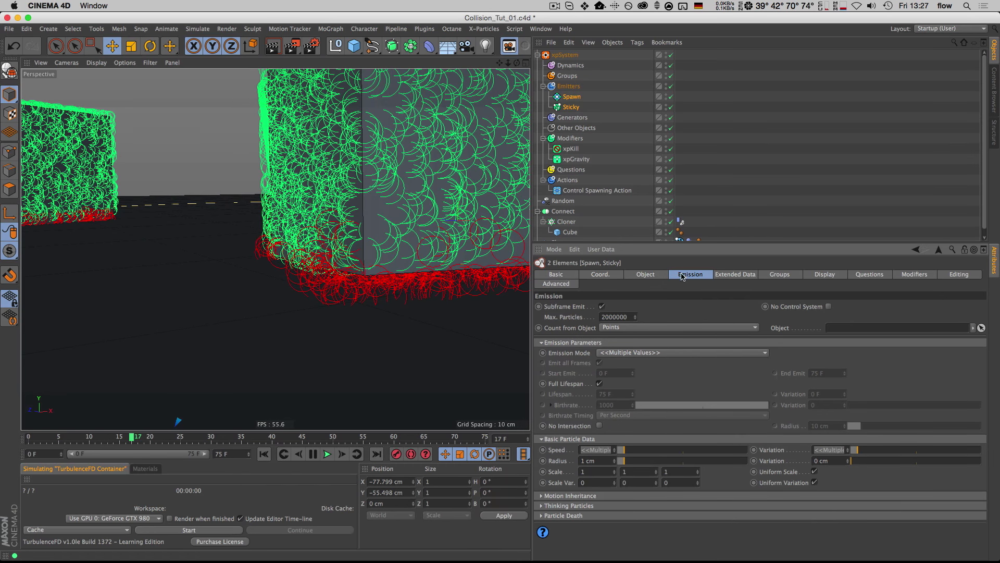
pyautogui.doubleClick(583, 461)
pyautogui.write('0.1')
pyautogui.press('Return')
# - Replay the simulation to frame 22 and examine the particle size on the cubes and along their lower edges
pyautogui.hotkey('shift', 'f')
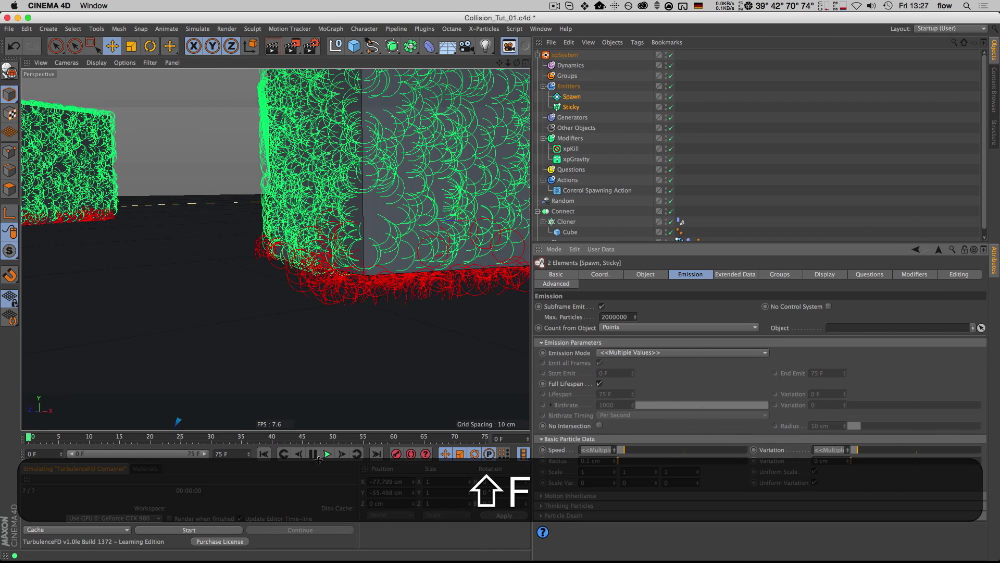
pyautogui.click(327, 455)
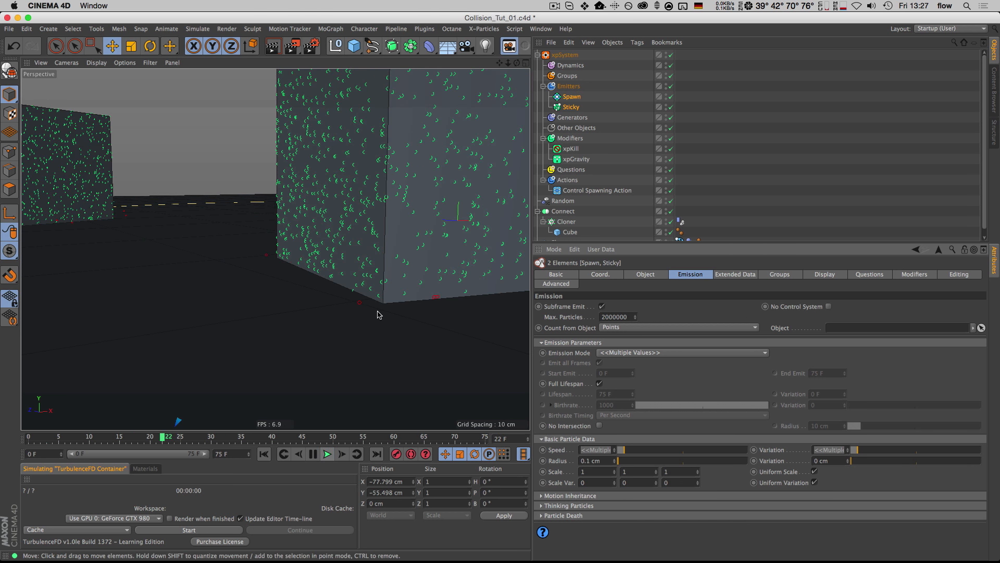
pyautogui.press('2')
pyautogui.press('1')
pyautogui.moveTo(367, 321); pyautogui.dragTo(228, 341)
pyautogui.press('3')
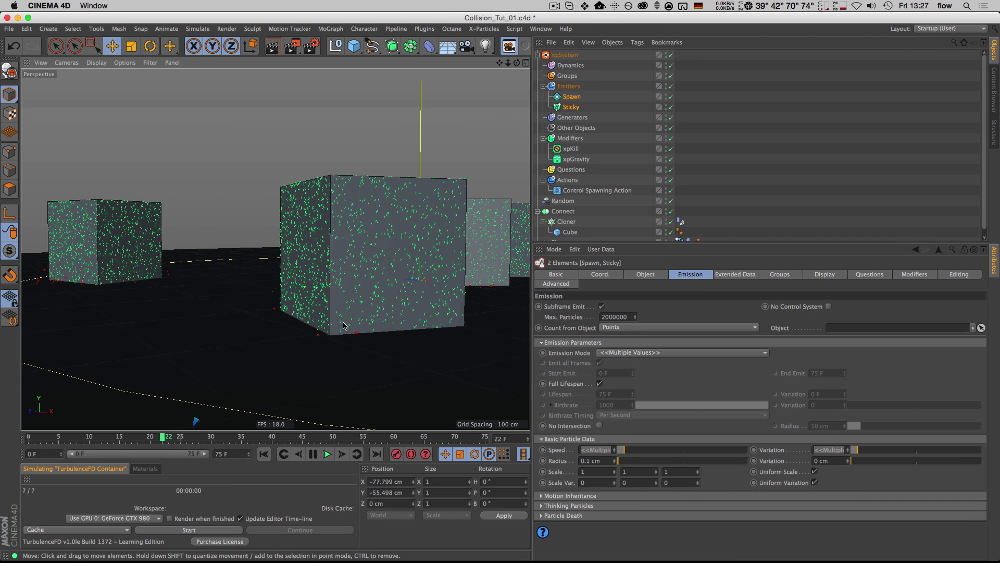
pyautogui.press('3')
pyautogui.moveTo(339, 334); pyautogui.dragTo(339, 335)
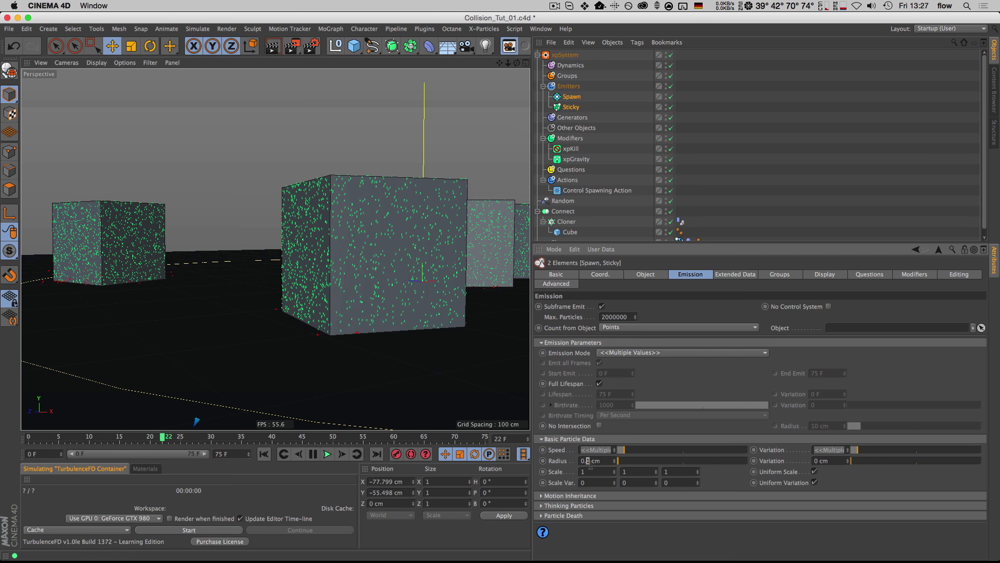
# - Set the radius of both emitters to 0.3 cm, replay to frame 26 and examine the particles around all the cubes
pyautogui.write('3')
pyautogui.hotkey('shift', 'f')
pyautogui.click(327, 454)
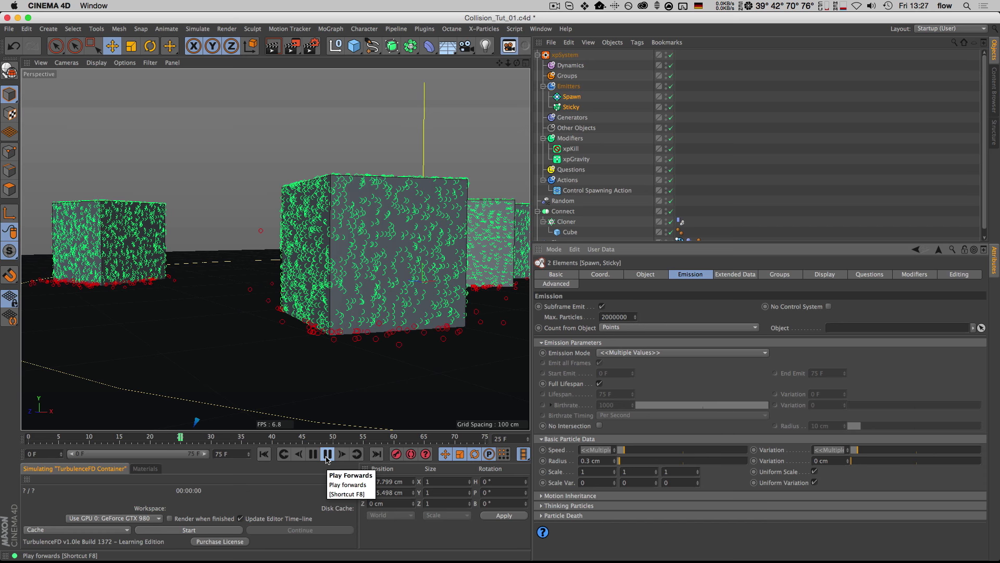
pyautogui.click(327, 454)
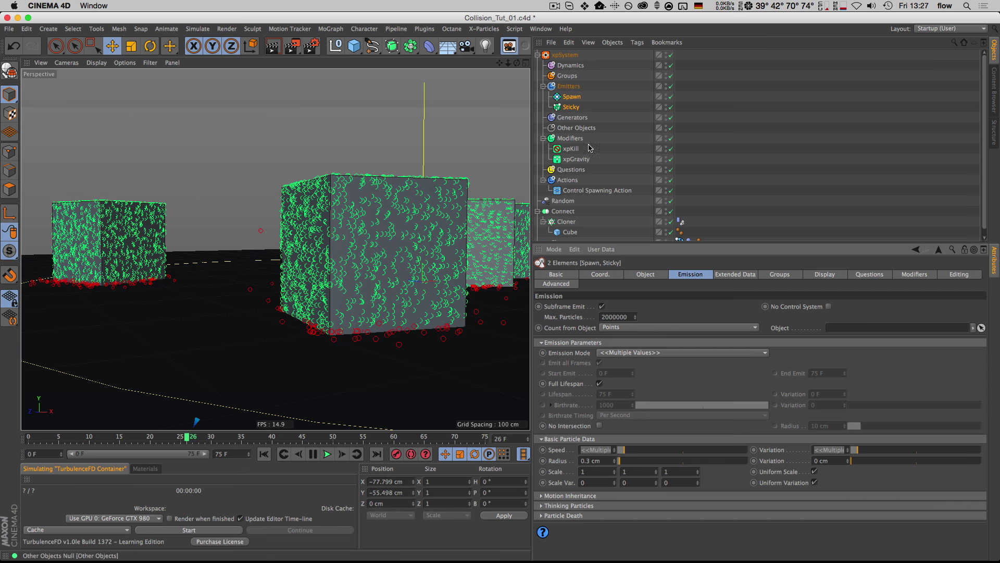
pyautogui.press('3')
pyautogui.moveTo(359, 337); pyautogui.dragTo(403, 295)
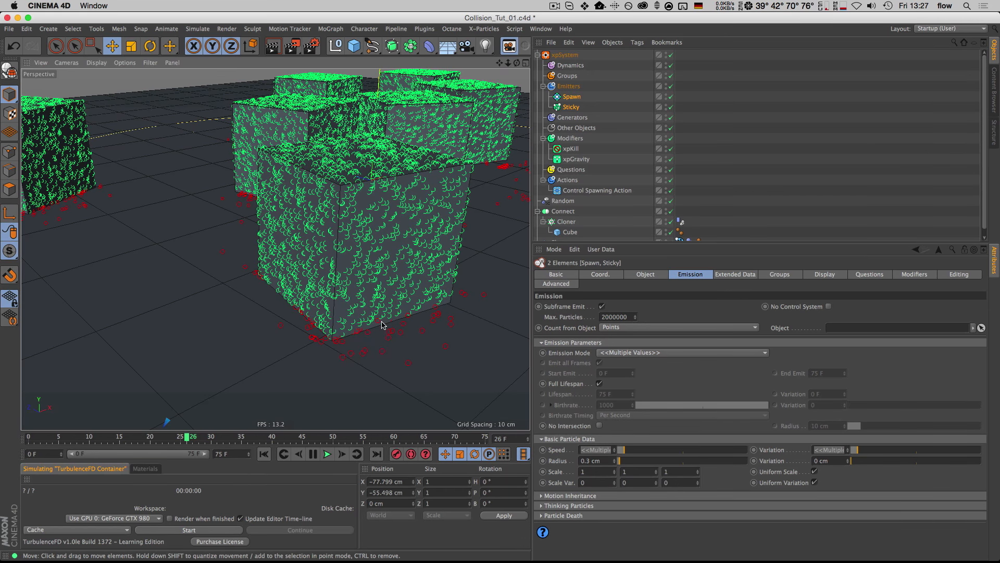
pyautogui.press('2')
pyautogui.moveTo(382, 329); pyautogui.dragTo(348, 306)
pyautogui.press('1')
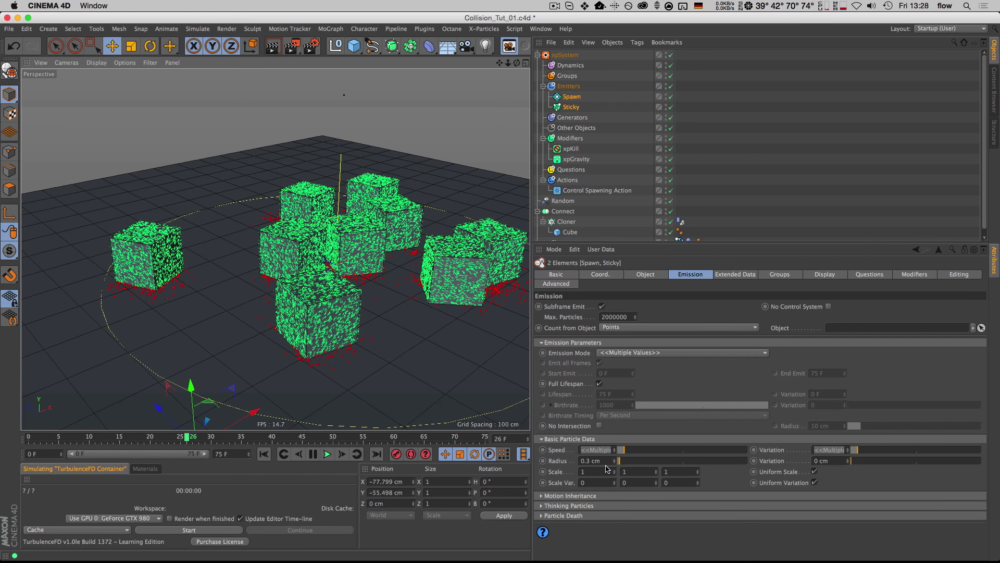
# - Set the radius of both emitters to 0 cm and replay the simulation to frame 27
pyautogui.doubleClick(585, 461)
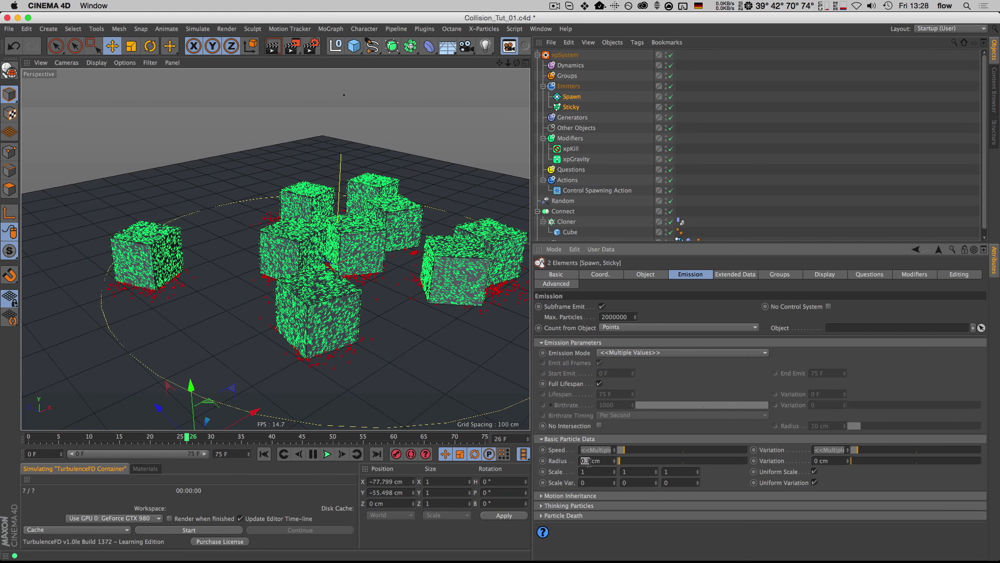
pyautogui.write('0')
pyautogui.press('Return')
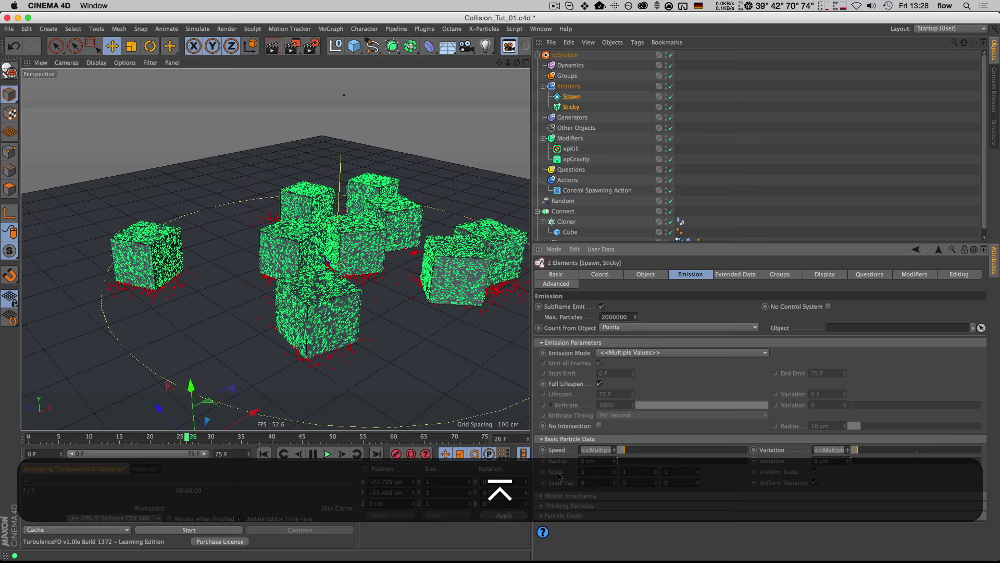
pyautogui.hotkey('shift', 'f')
pyautogui.click(329, 455)
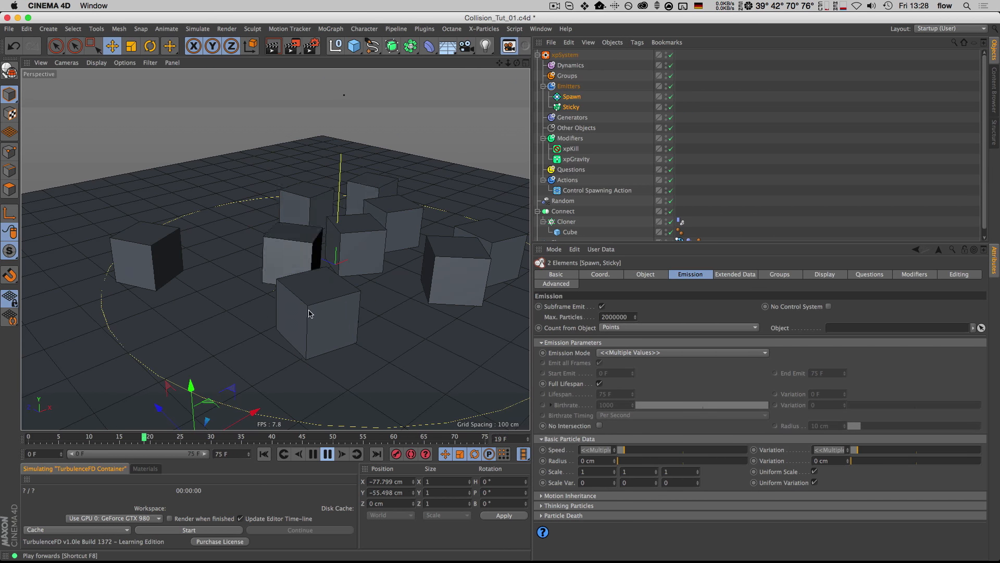
pyautogui.click(328, 454)
# - Set the Spawn and Sticky particle radius back to 0.3 cm and replay the simulation to frame 22
pyautogui.click(599, 461)
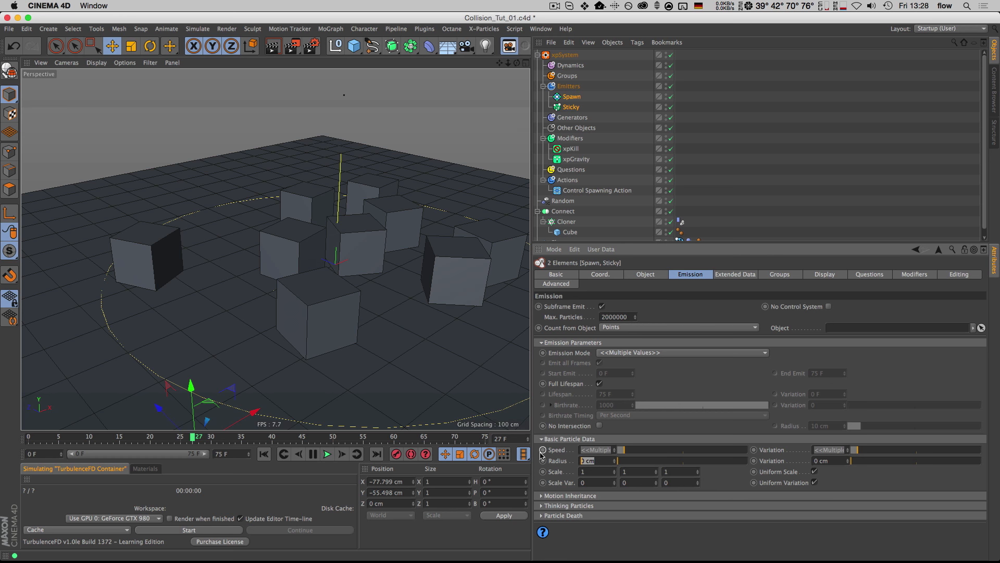
pyautogui.write('0.3')
pyautogui.press('Return')
pyautogui.hotkey('shift', 'f')
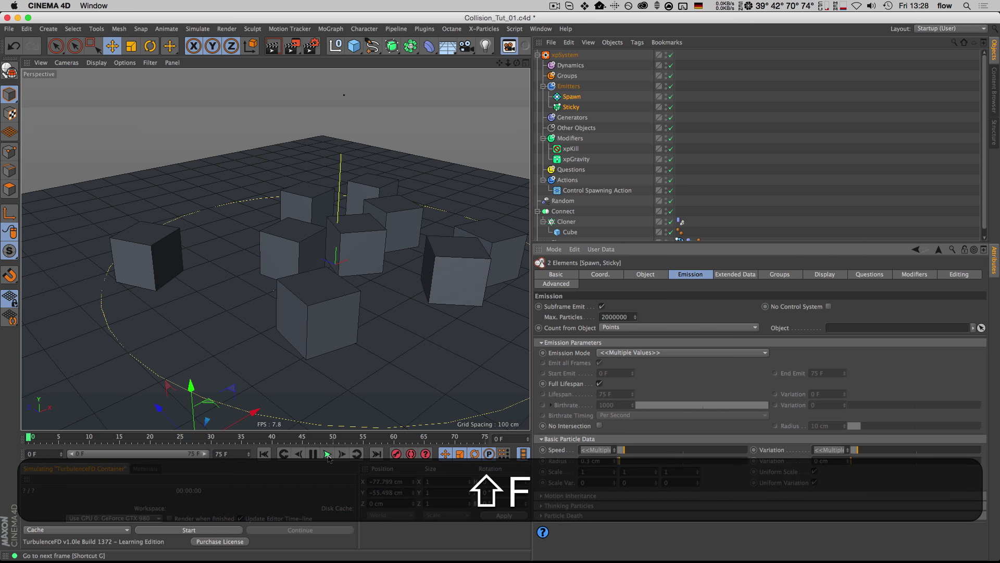
pyautogui.click(327, 455)
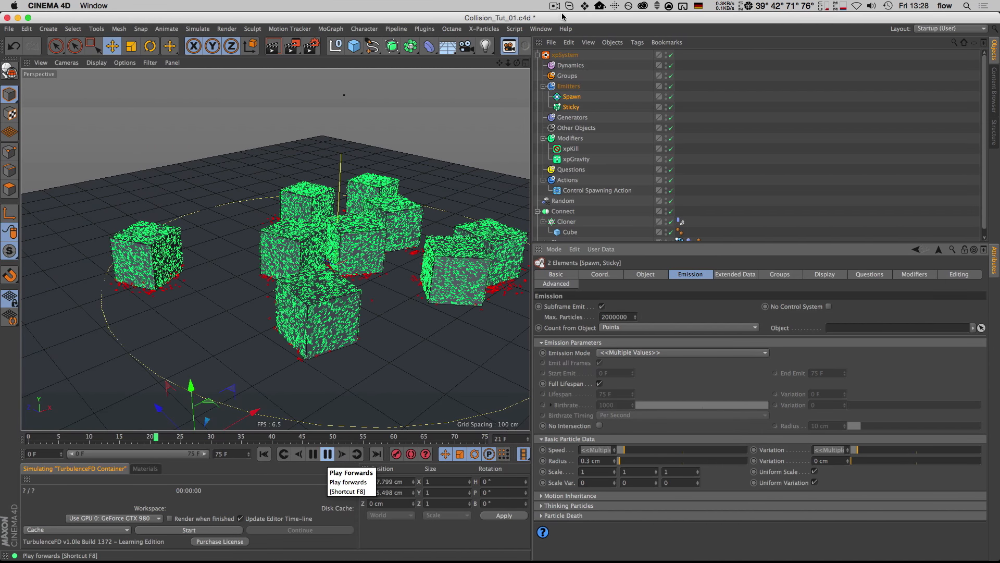
pyautogui.click(328, 454)
# - Set the editor display of the Spawn and Sticky emitters back to Dots and replay the simulation to frame 26
pyautogui.click(573, 99)
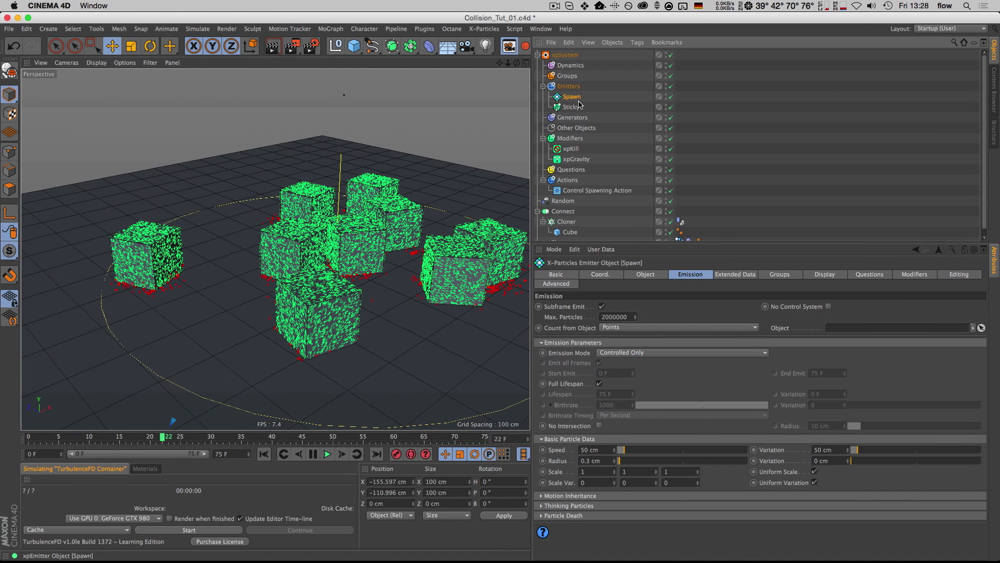
pyautogui.keyDown('shift'); pyautogui.click(572, 107); pyautogui.keyUp('shift')
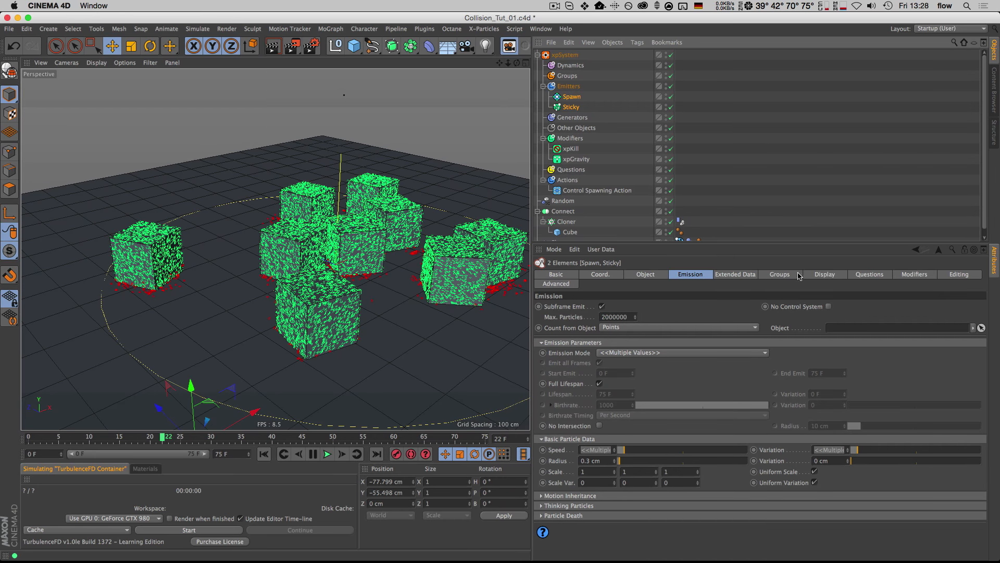
pyautogui.click(824, 275)
pyautogui.click(613, 380)
pyautogui.click(617, 336)
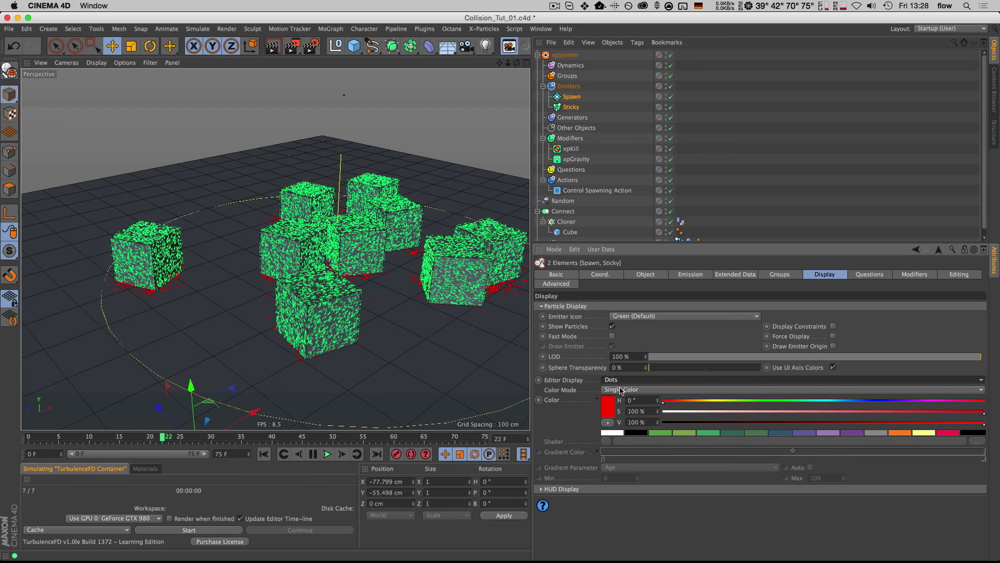
pyautogui.hotkey('shift', 'f')
pyautogui.click(325, 454)
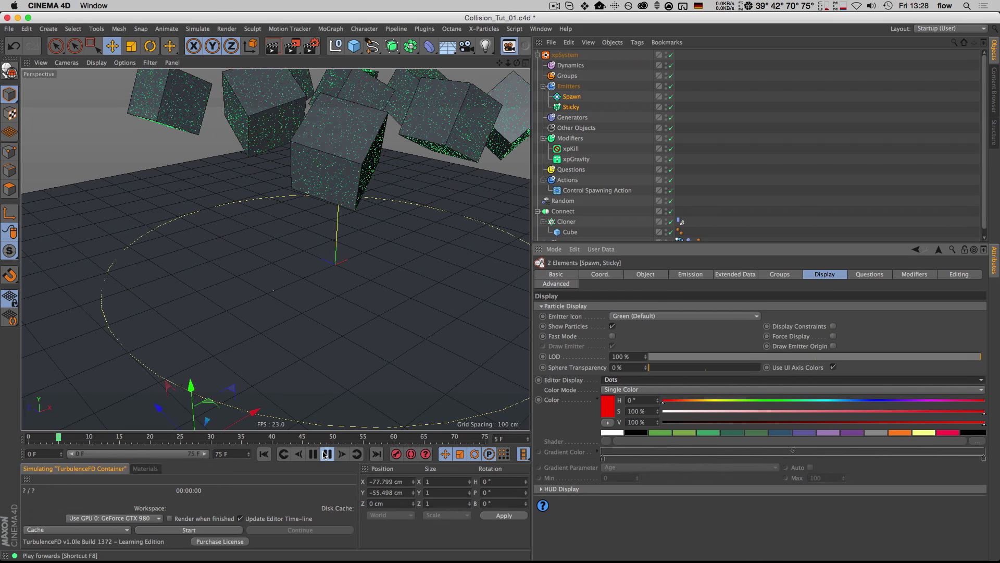
pyautogui.click(324, 455)
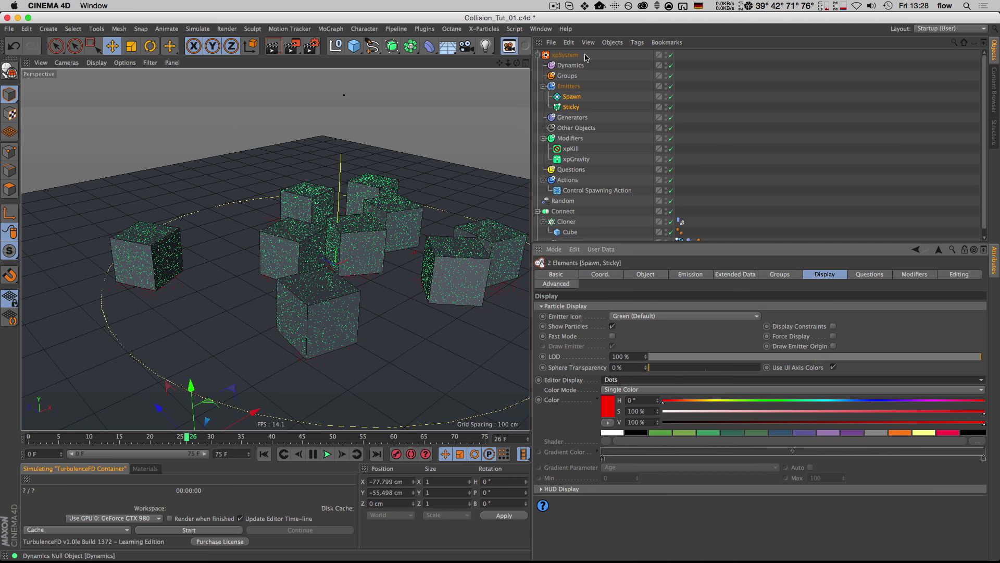
# - Add a Cache object to the xpSystem
pyautogui.click(566, 55)
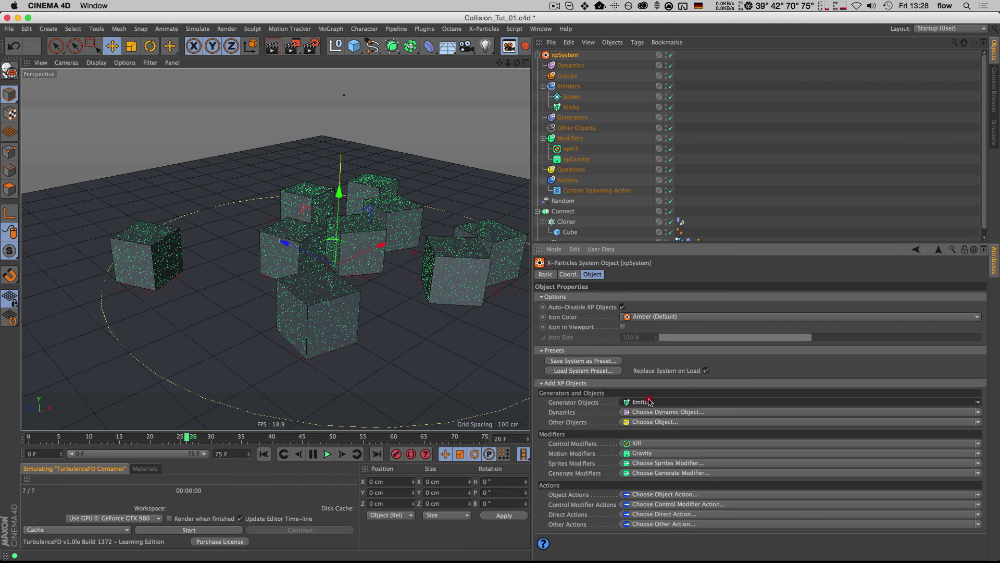
pyautogui.click(649, 402)
pyautogui.click(540, 465)
pyautogui.click(634, 413)
pyautogui.click(611, 431)
pyautogui.click(633, 423)
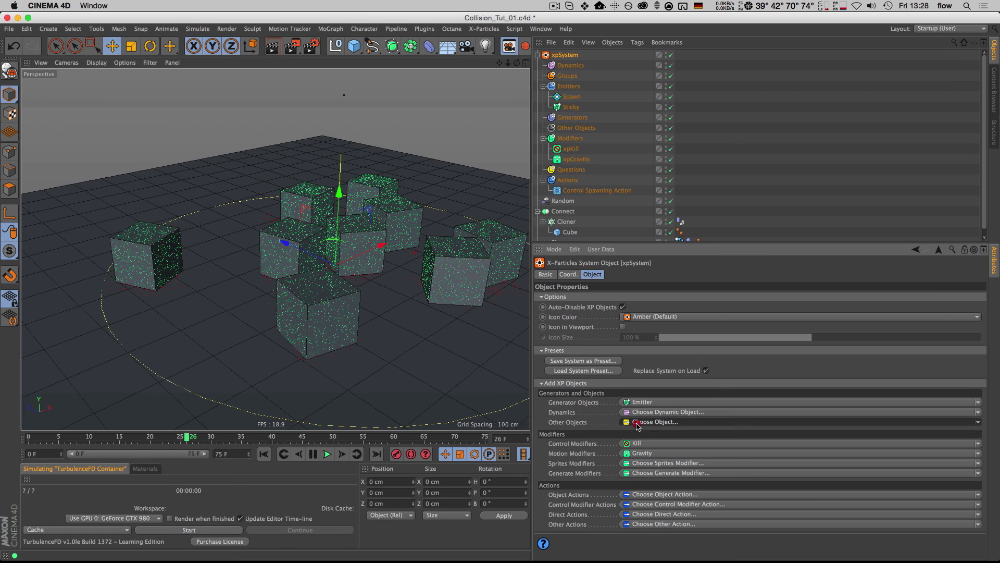
pyautogui.click(652, 454)
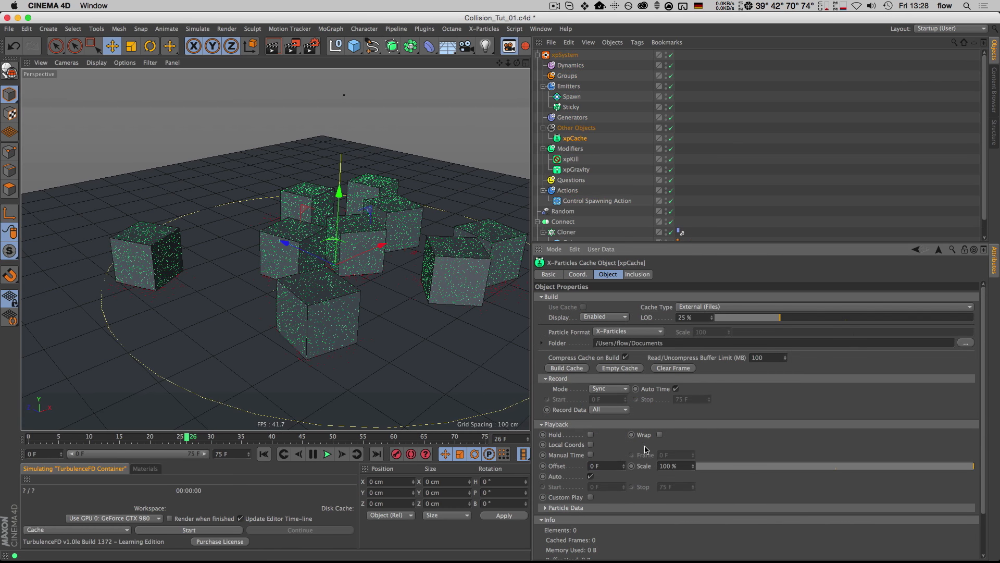
# - Set the xpCache type to Internal (Memory) and build the particle cache
pyautogui.click(706, 306)
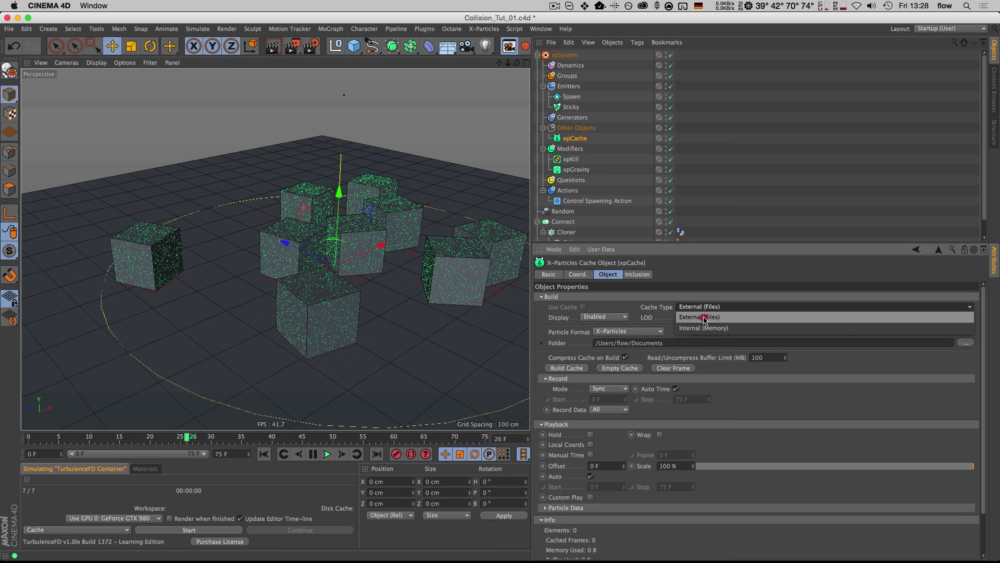
pyautogui.click(703, 327)
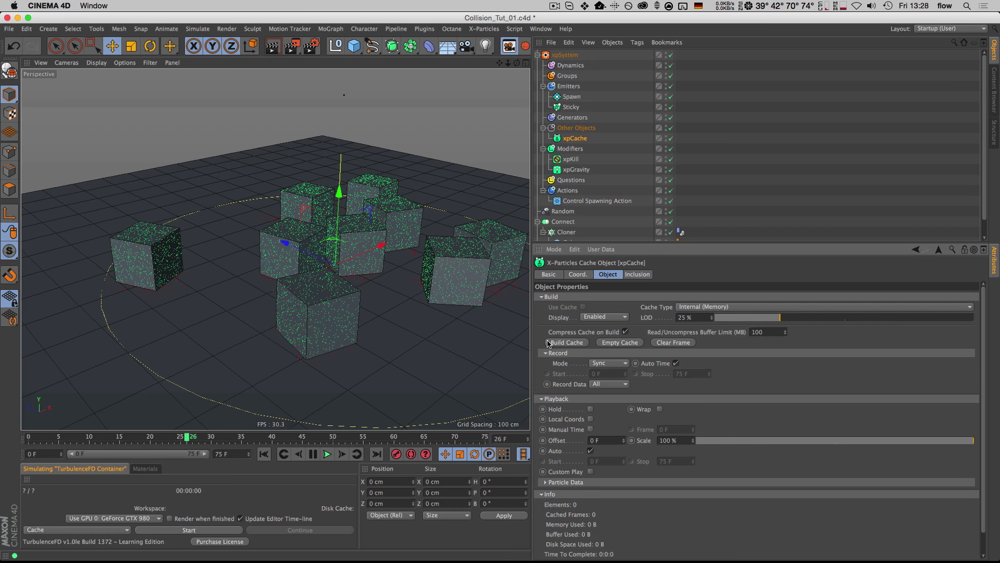
pyautogui.click(566, 342)
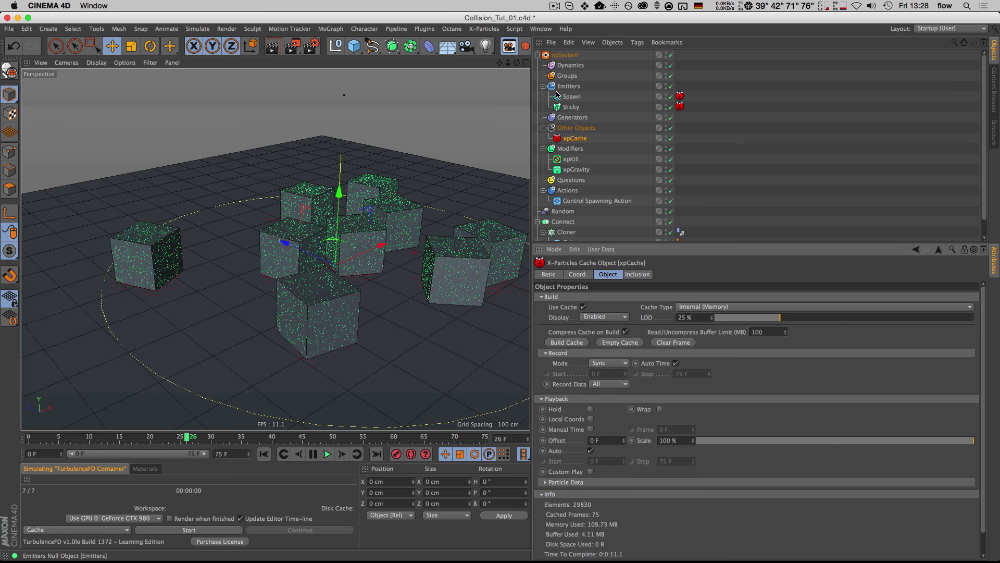
# - Hide the Sticky emitter's particles in the viewport
pyautogui.click(538, 55)
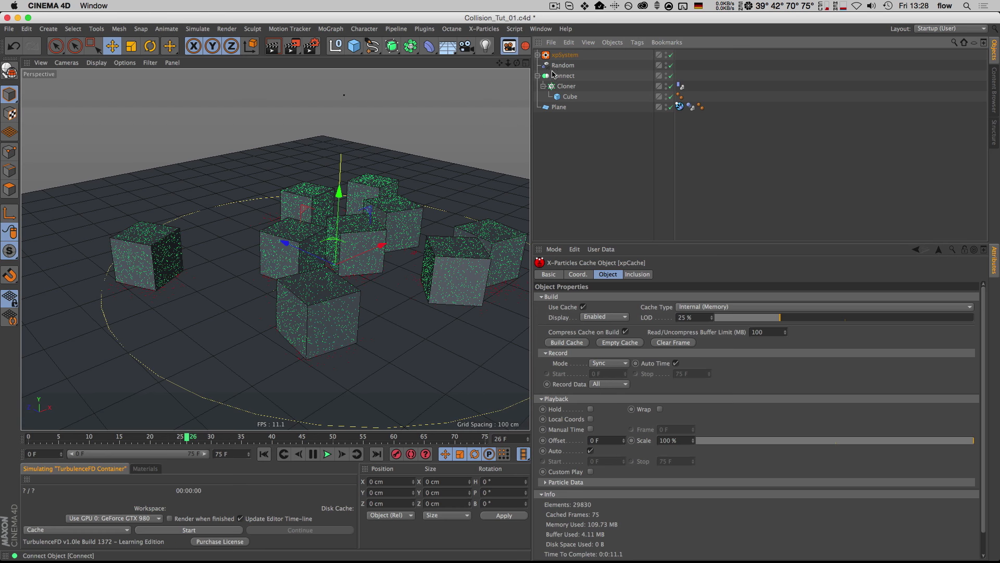
pyautogui.click(582, 143)
pyautogui.press('2')
pyautogui.moveTo(316, 296); pyautogui.dragTo(299, 293)
pyautogui.press('3')
pyautogui.moveTo(336, 276); pyautogui.dragTo(337, 307)
pyautogui.press('1')
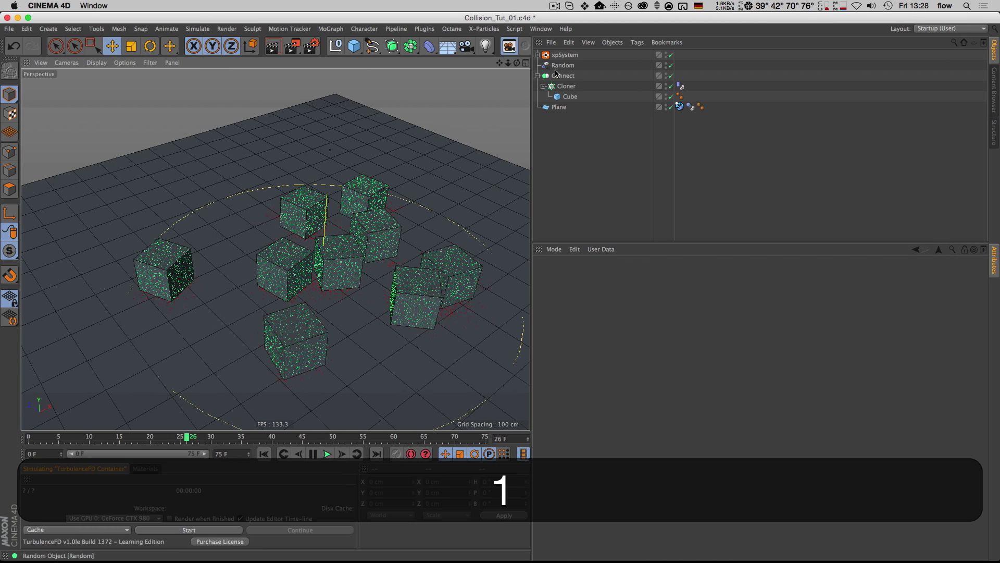
pyautogui.click(537, 54)
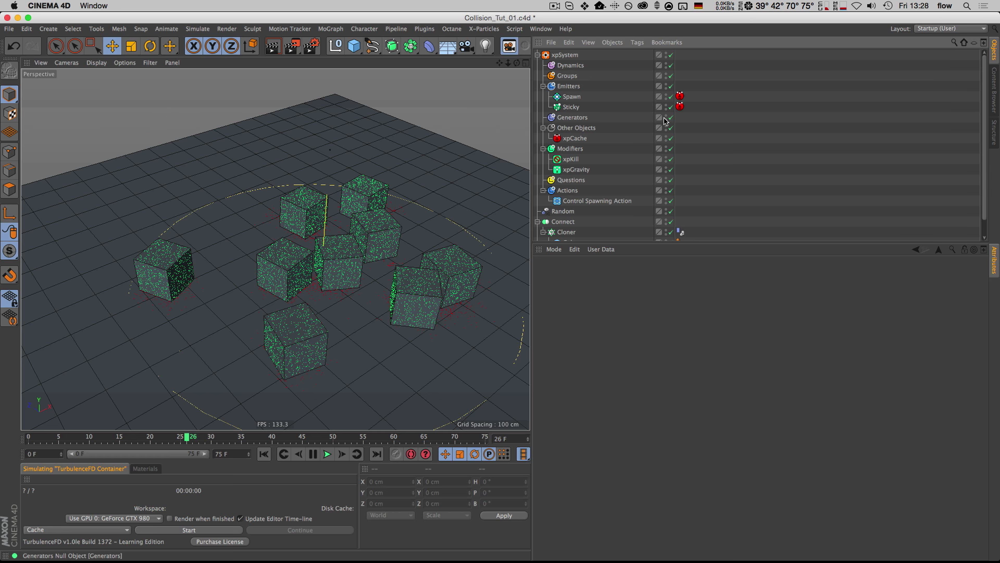
pyautogui.press('alt')
pyautogui.keyDown('alt'); pyautogui.click(667, 108); pyautogui.keyUp('alt')
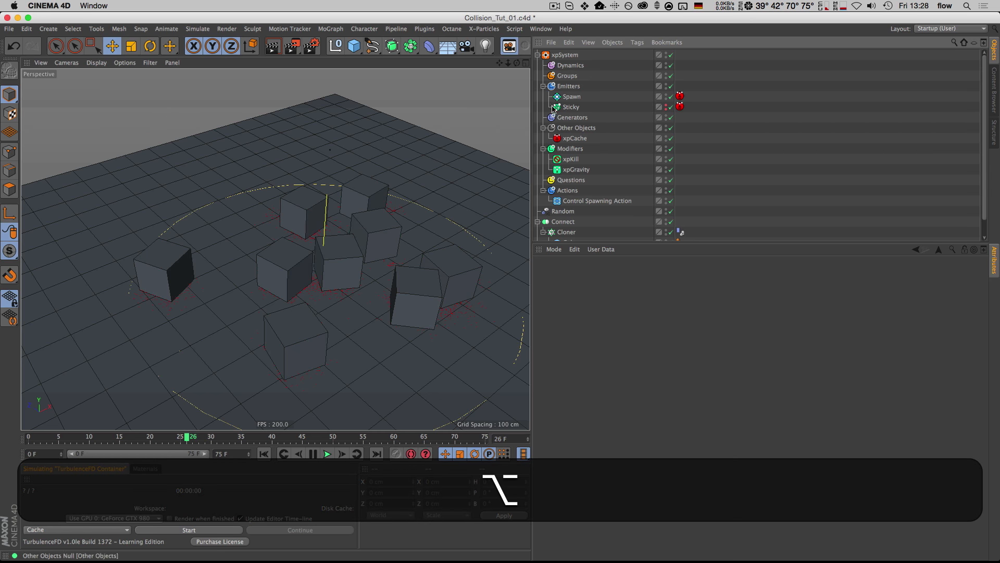
# - Collapse the xpSystem hierarchy and save the scene
pyautogui.click(537, 54)
pyautogui.press('3')
pyautogui.moveTo(308, 259)
pyautogui.mouseDown()
pyautogui.moveTo(273, 258)
pyautogui.moveTo(307, 271)
pyautogui.mouseUp()
pyautogui.press('1')
pyautogui.press('3')
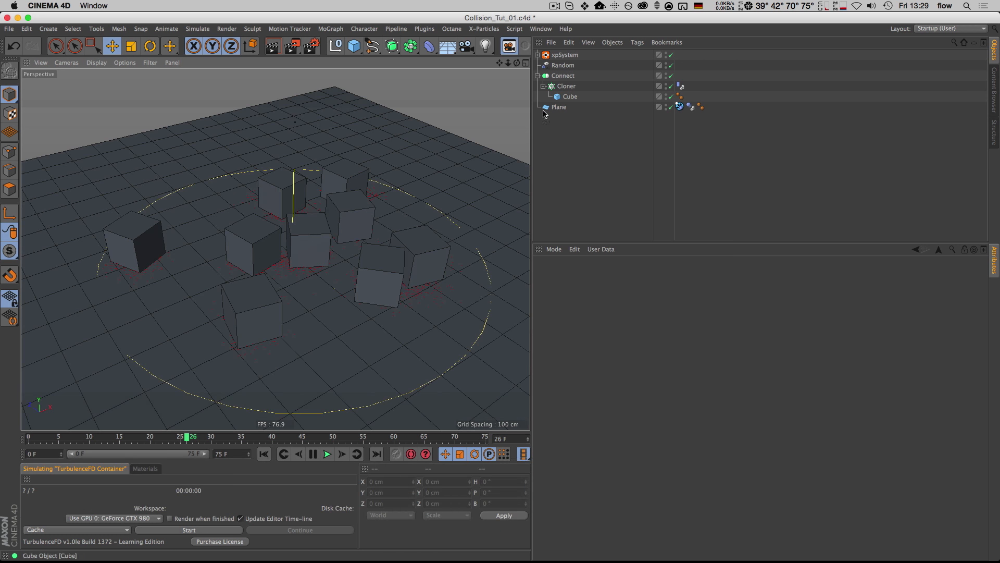
pyautogui.press('v')
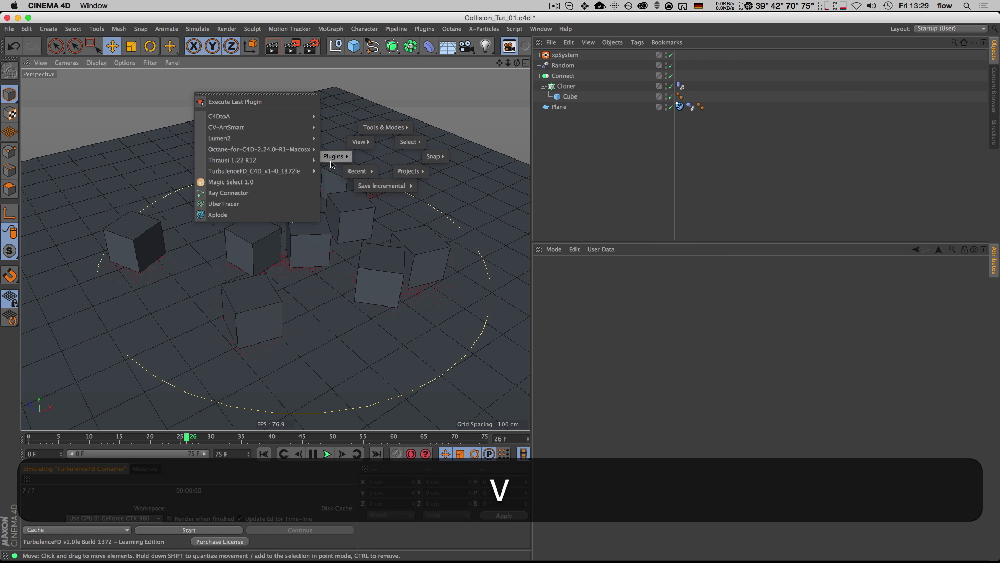
pyautogui.click(446, 174)
pyautogui.press('super+s')
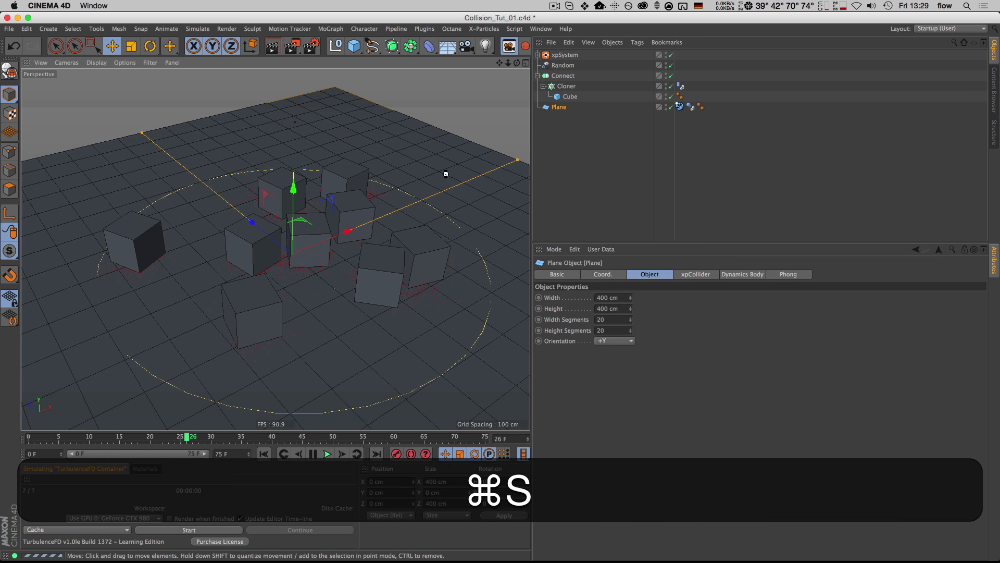
# - Add a TurbulenceFD Container and move it above the xpSystem in the object hierarchy
pyautogui.press('v')
pyautogui.moveTo(409, 169)
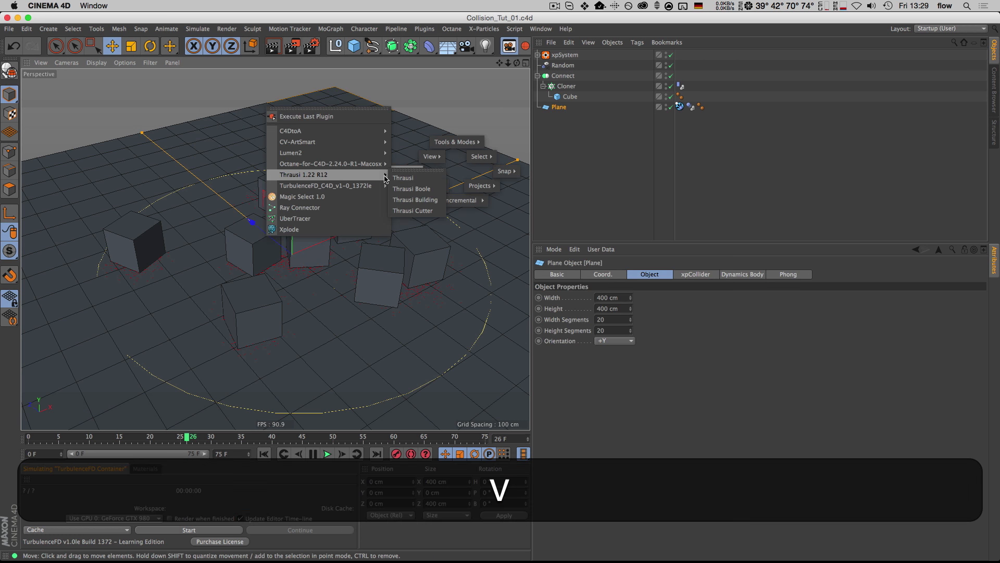
pyautogui.click(444, 194)
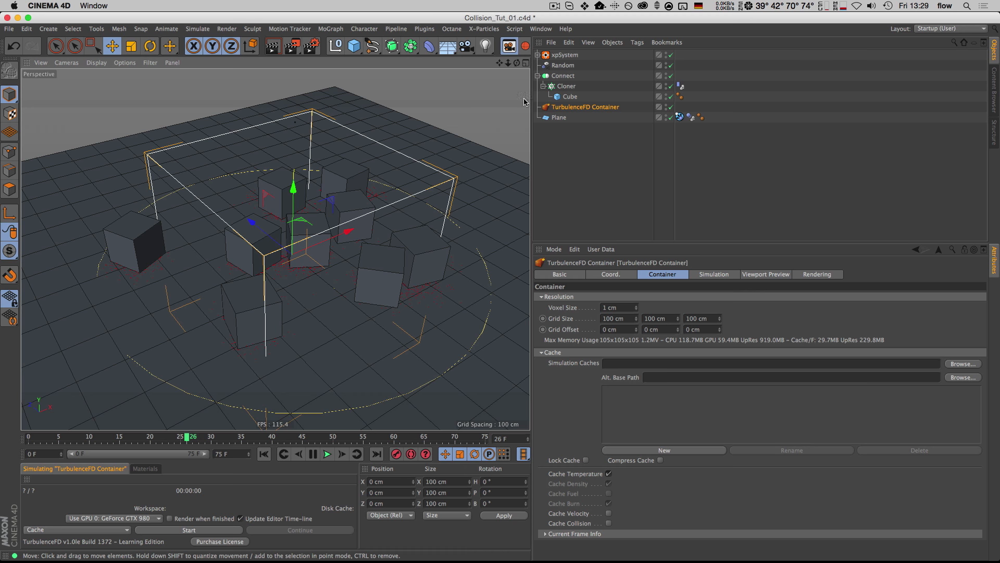
pyautogui.moveTo(584, 107); pyautogui.dragTo(581, 52)
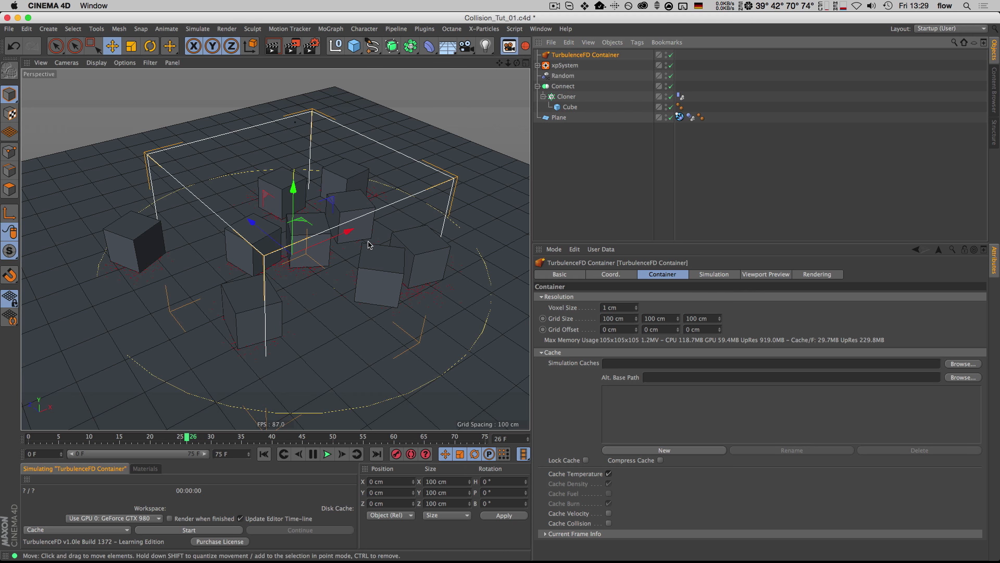
# - Add a TurbulenceFD Emitter tag to the Spawn emitter
pyautogui.press('3')
pyautogui.moveTo(369, 244); pyautogui.dragTo(339, 249)
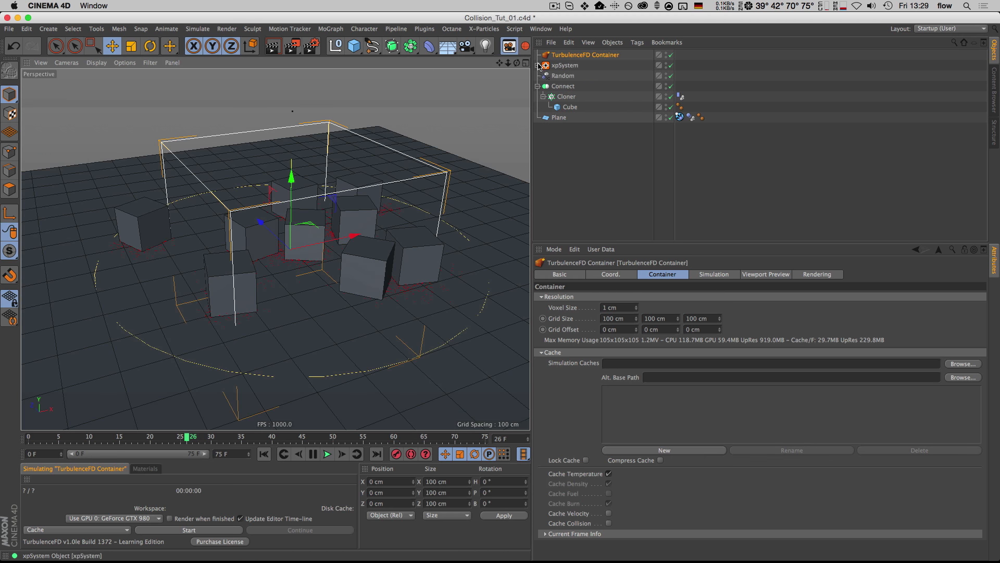
pyautogui.click(538, 65)
pyautogui.rightClick(573, 107)
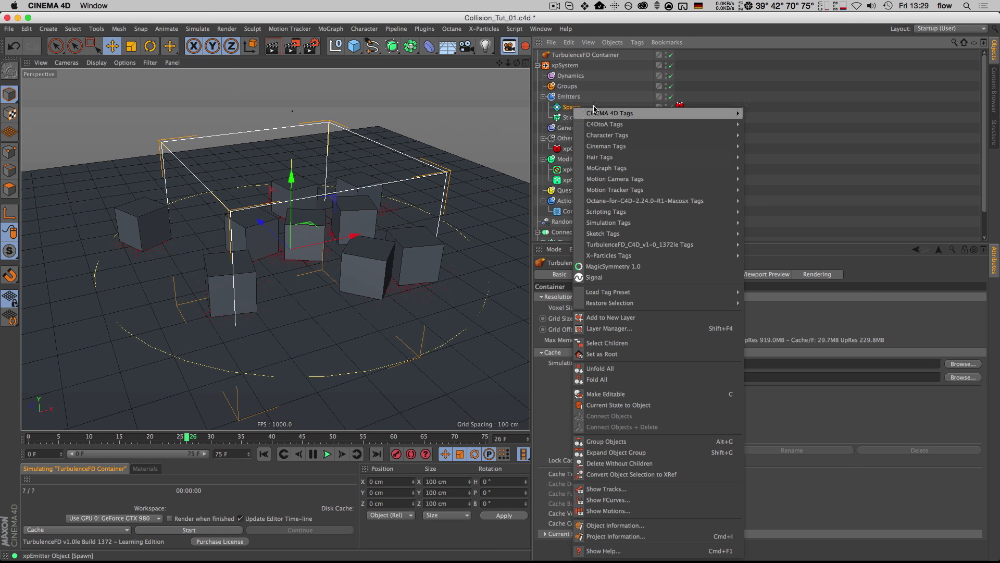
pyautogui.moveTo(694, 246)
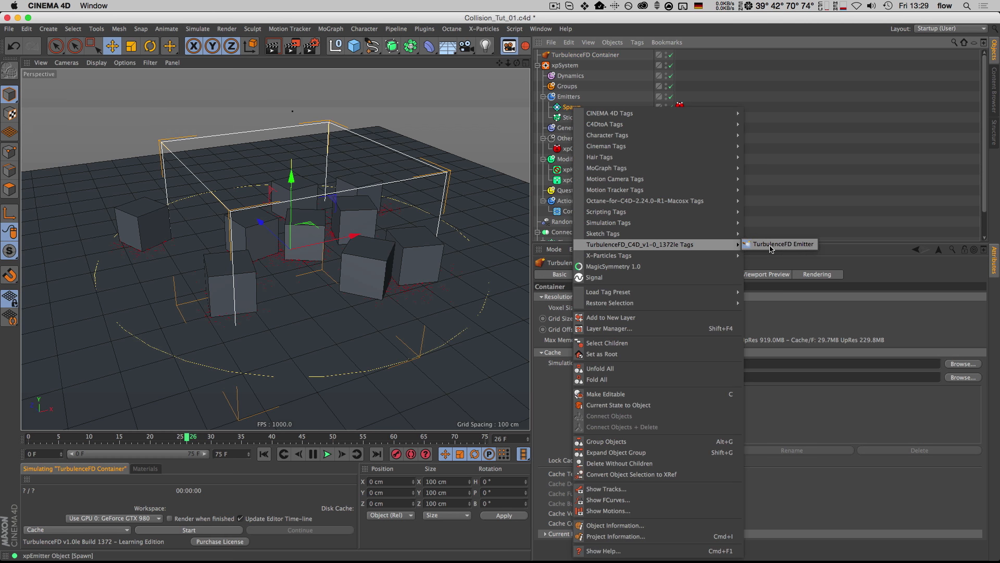
pyautogui.click(770, 244)
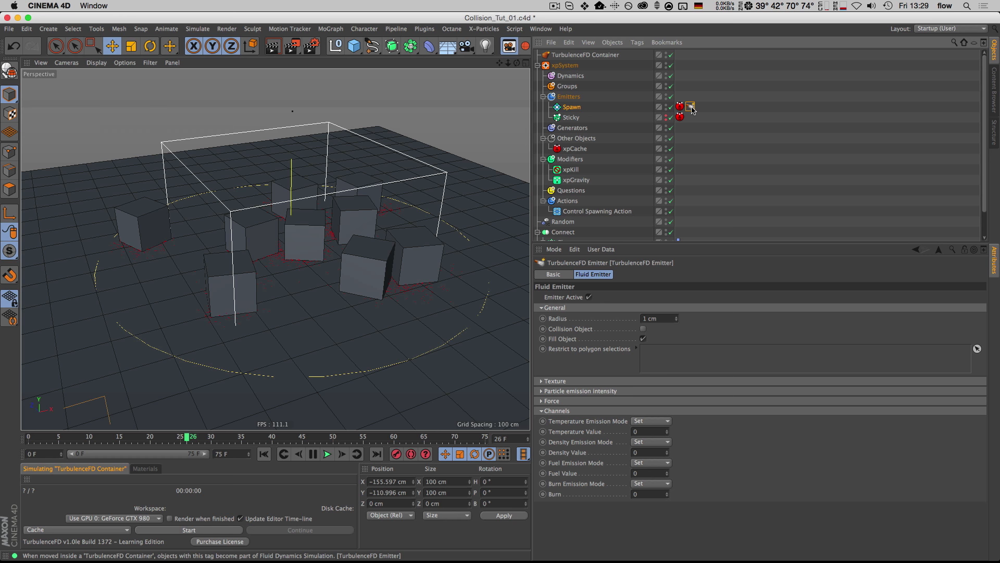
# - Set the Spawn emitter tag's Temperature Value to 1 and its force Velocity Weight to 10
pyautogui.click(652, 432)
pyautogui.write('1')
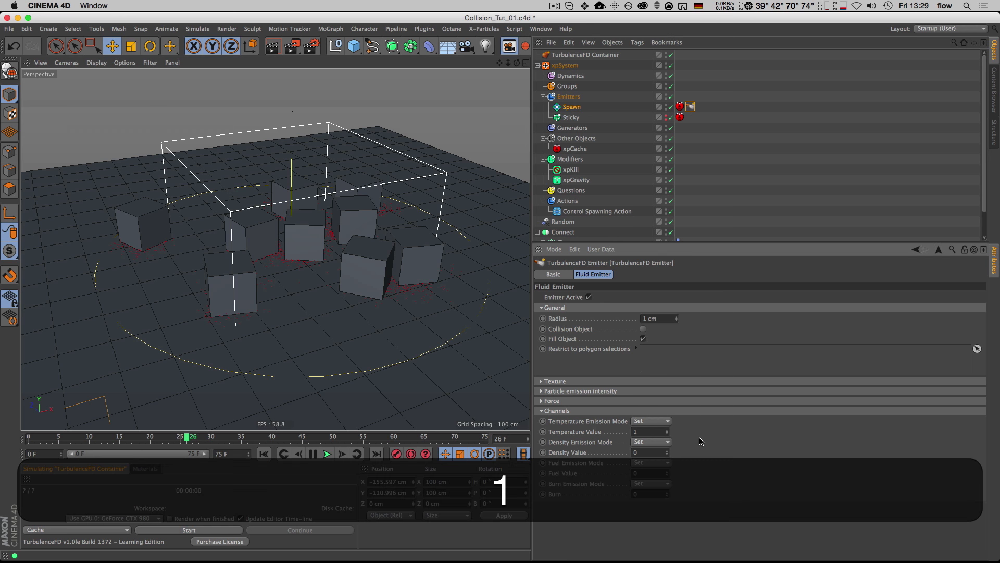
pyautogui.click(552, 401)
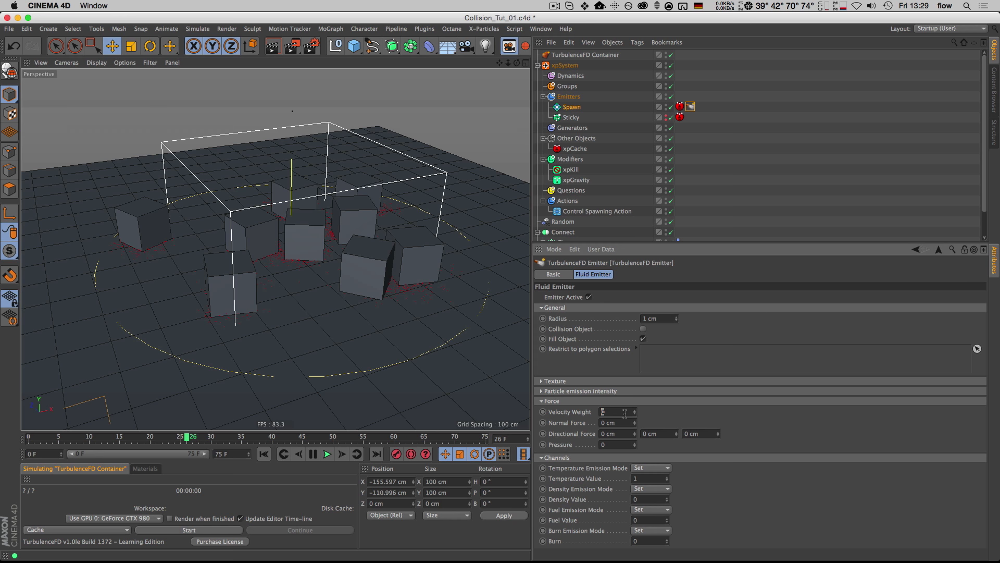
pyautogui.write('10')
pyautogui.press('Return')
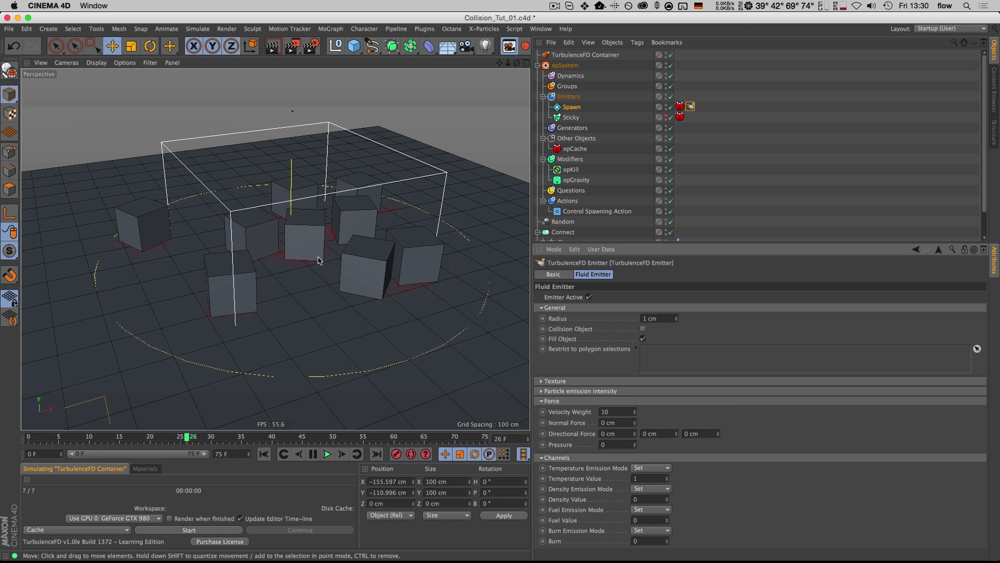
# - Create a new simulation cache for the TurbulenceFD Container
pyautogui.press('3')
pyautogui.moveTo(320, 261); pyautogui.dragTo(307, 229)
pyautogui.press('3')
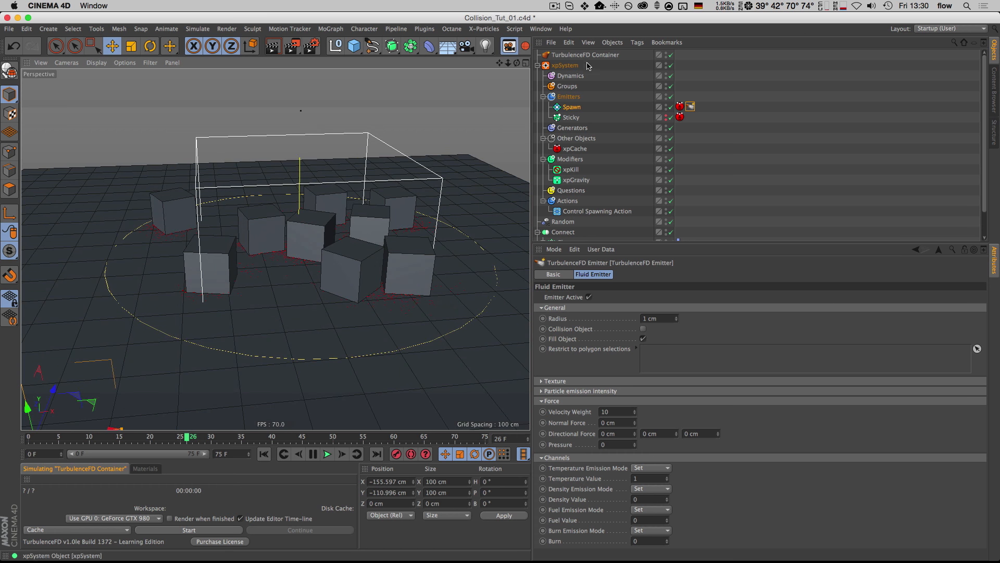
pyautogui.click(548, 58)
pyautogui.click(690, 106)
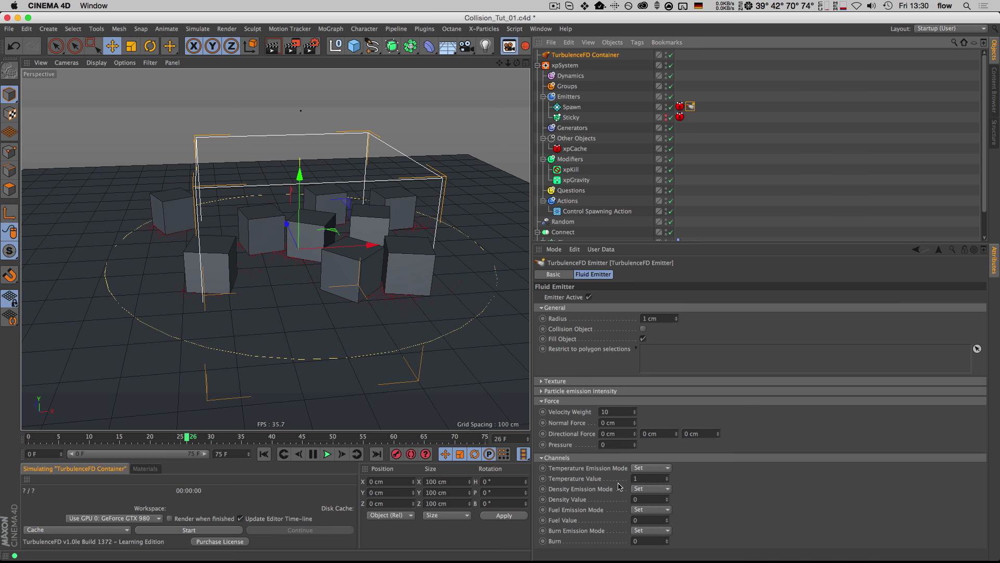
pyautogui.click(657, 478)
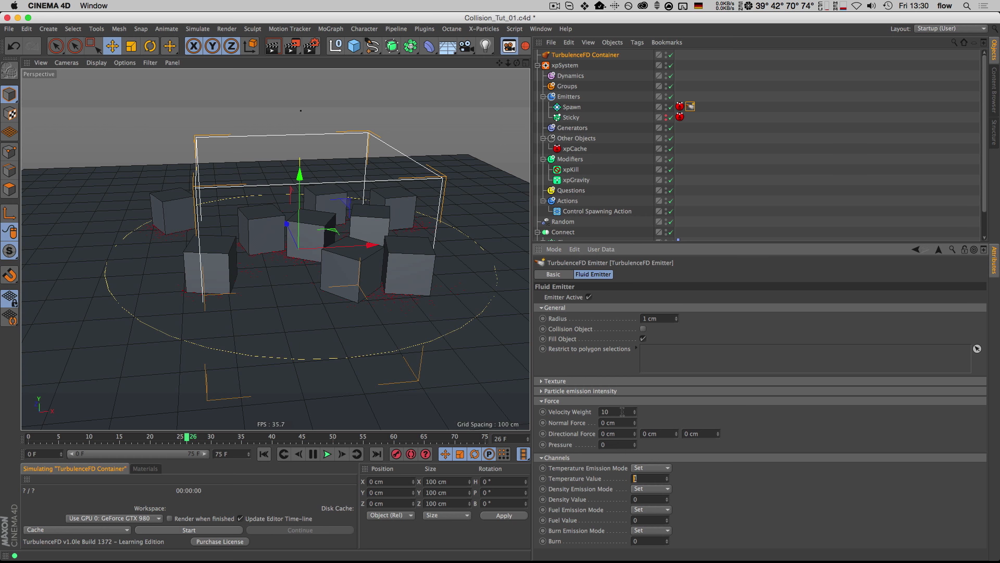
pyautogui.rightClick(581, 55)
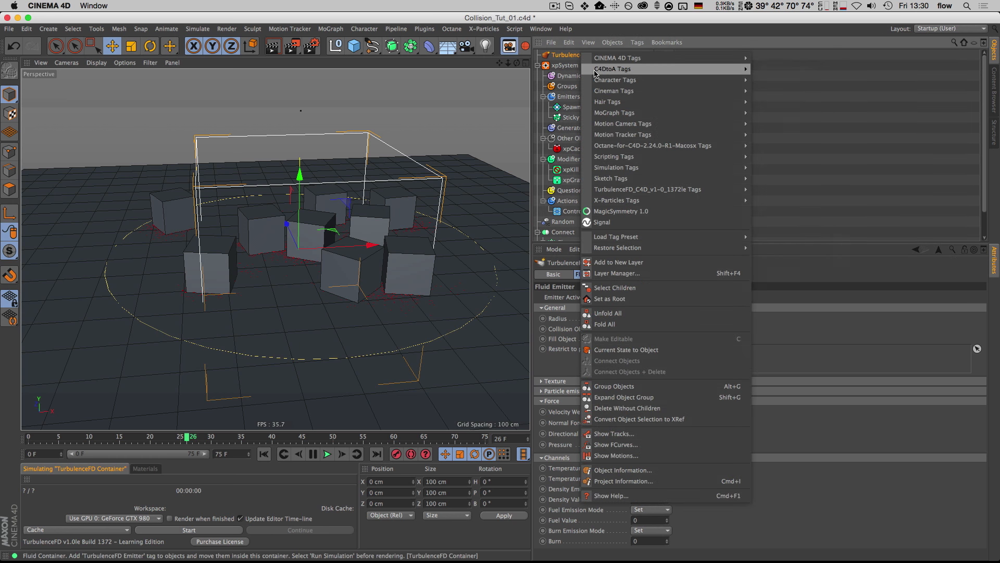
pyautogui.click(578, 55)
pyautogui.click(579, 55)
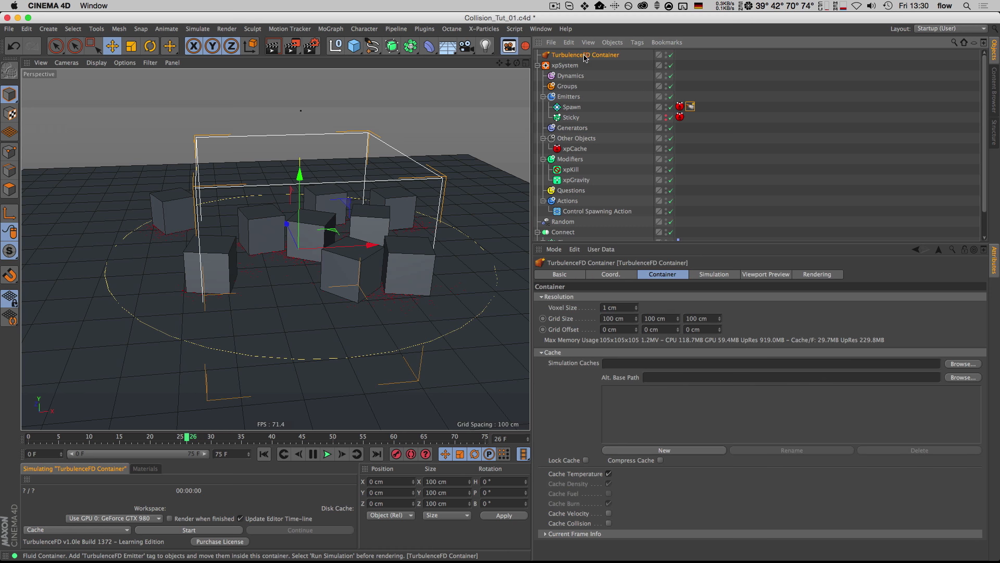
pyautogui.click(659, 451)
pyautogui.click(665, 451)
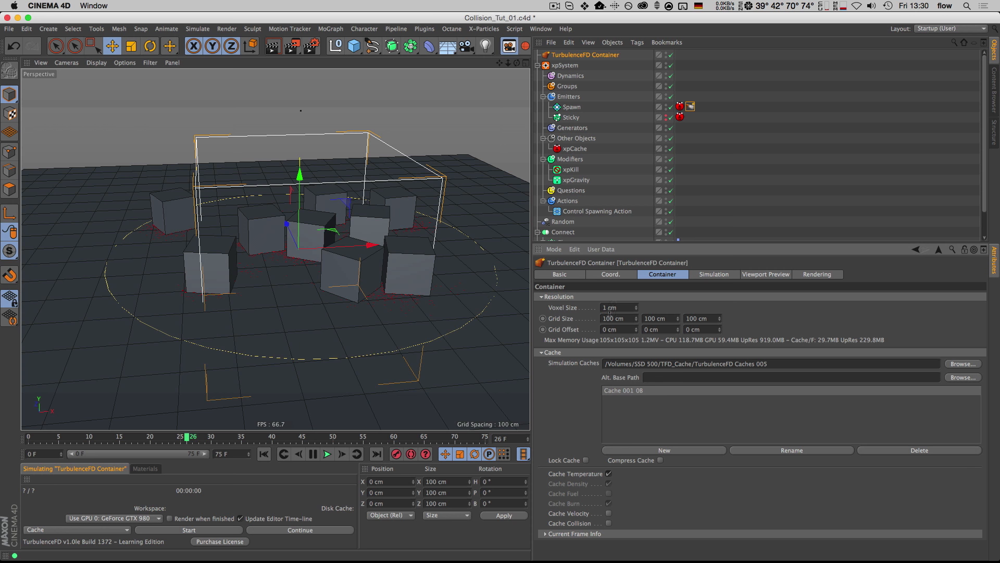
# - Enlarge the container's grid size to about 191.1 cm in X and 205.8 cm in Z so it encloses the cubes
pyautogui.moveTo(637, 318); pyautogui.dragTo(754, 319)
pyautogui.press('F2')
pyautogui.moveTo(636, 318); pyautogui.dragTo(641, 318)
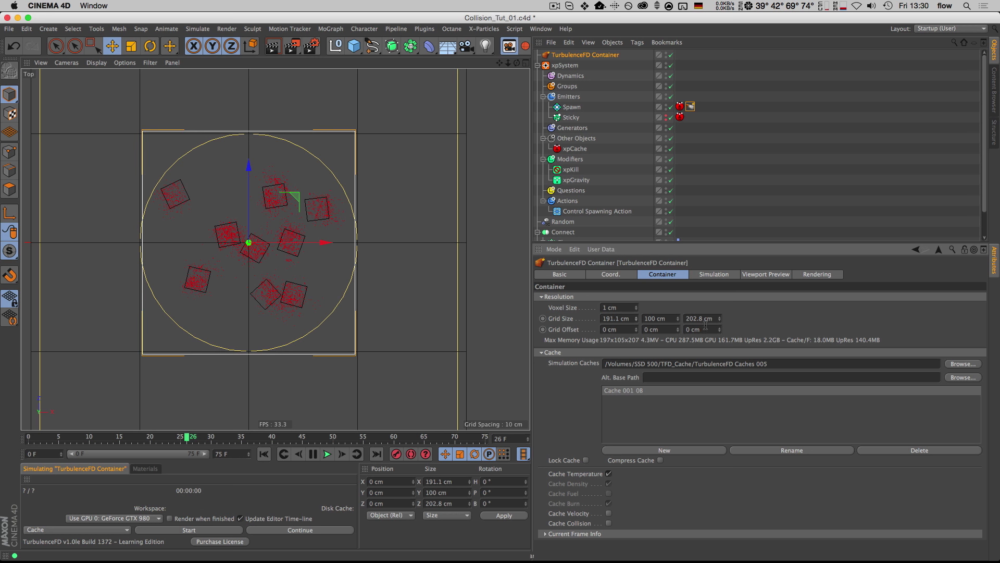
pyautogui.moveTo(718, 319); pyautogui.dragTo(722, 318)
# - Raise the TurbulenceFD Container to about 44.5 cm in Y so its base sits just below the floor plane
pyautogui.press('F3')
pyautogui.press('2')
pyautogui.moveTo(254, 251); pyautogui.dragTo(225, 268)
pyautogui.press('1')
pyautogui.moveTo(270, 249); pyautogui.dragTo(271, 152)
pyautogui.press('2')
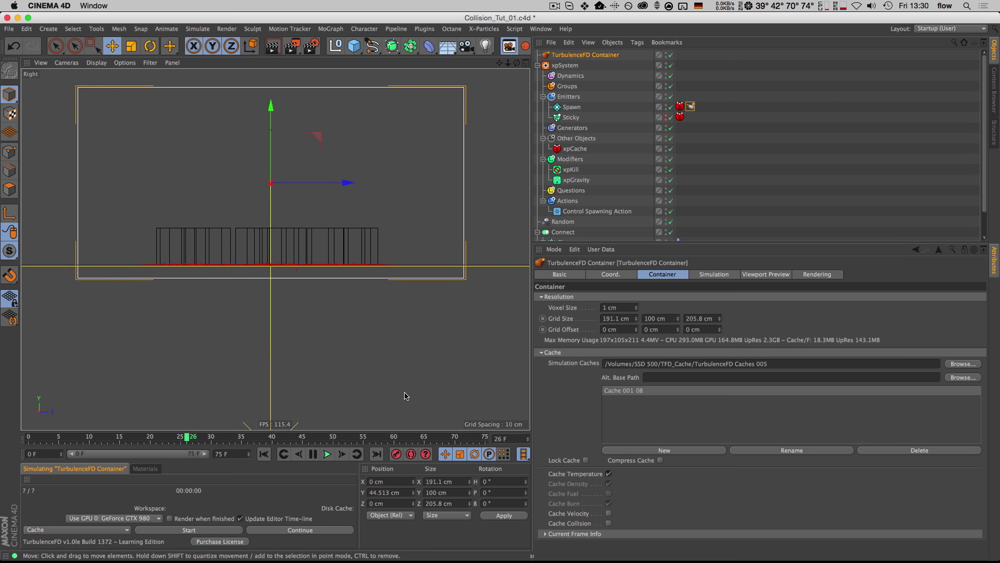
pyautogui.press('F1')
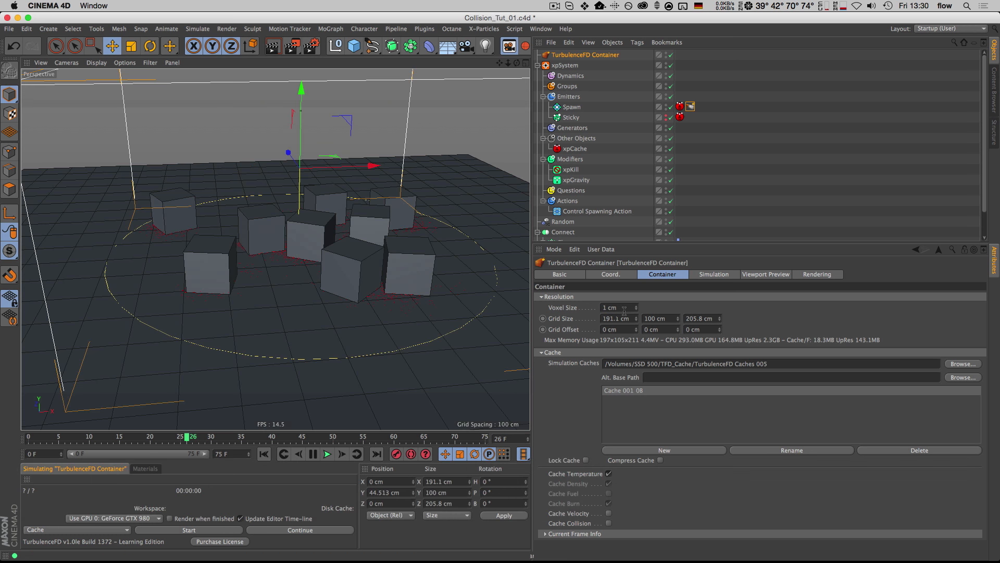
# - Set the TurbulenceFD Container's voxel size to 3 cm
pyautogui.click(630, 308)
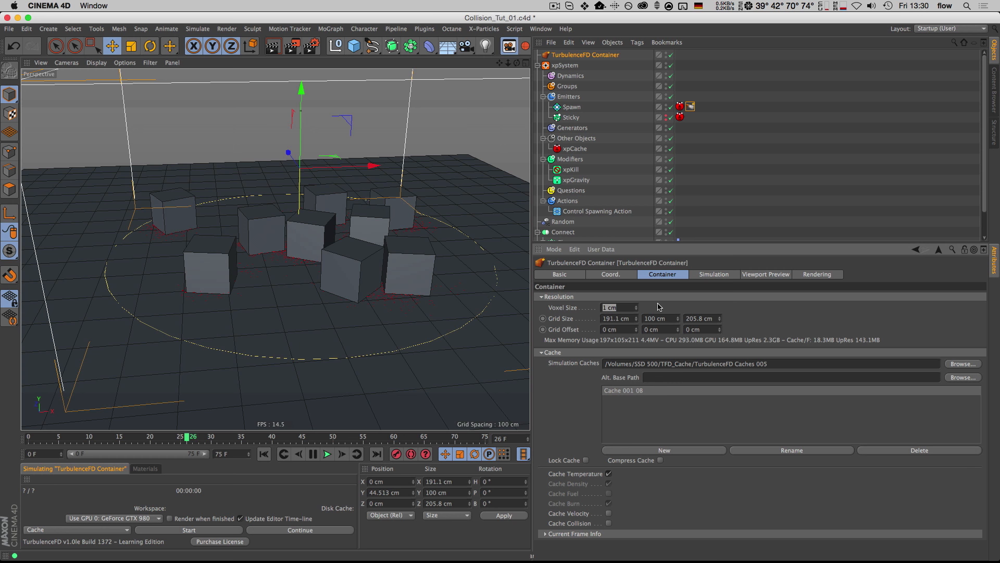
pyautogui.write('3')
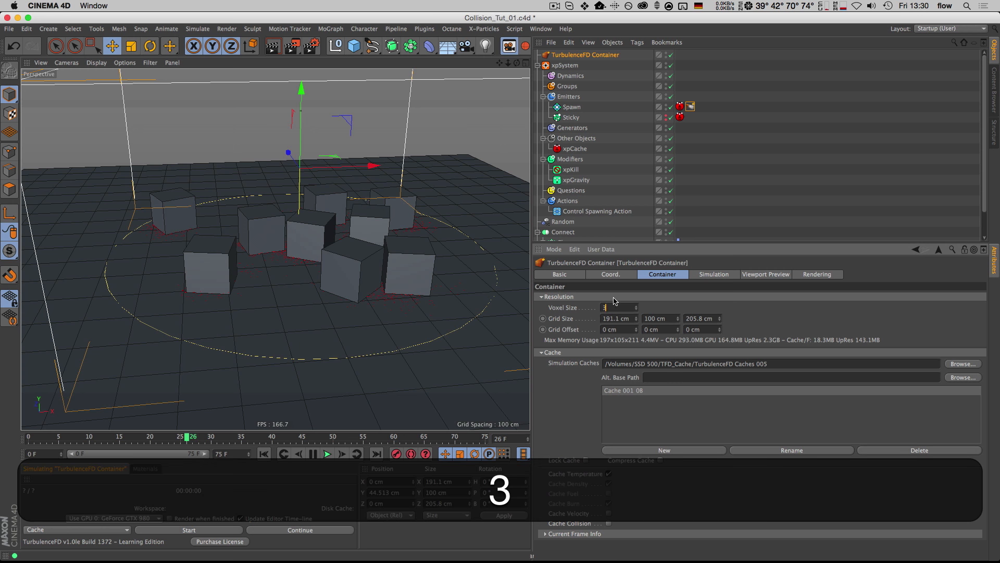
pyautogui.click(562, 310)
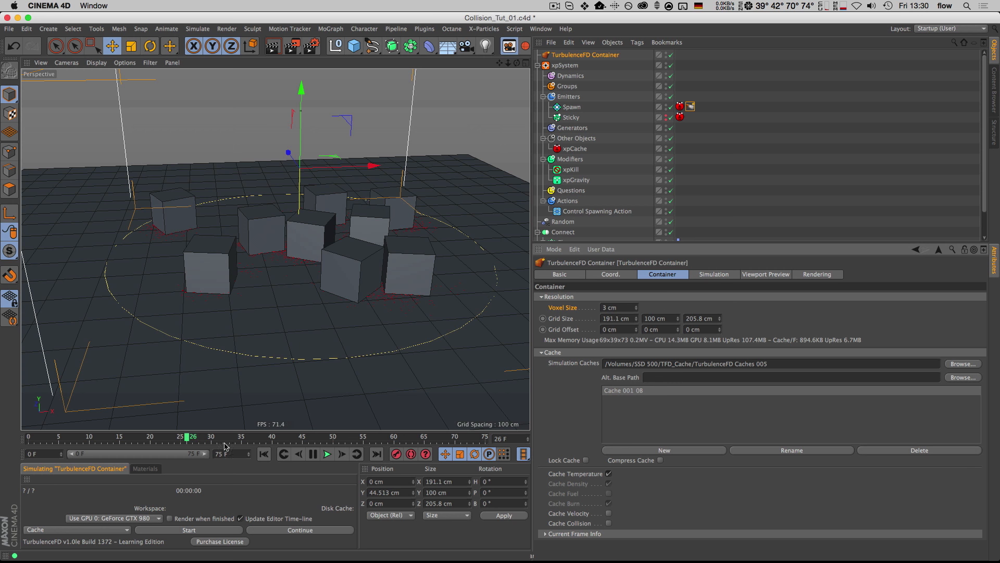
# - Save the scene, dismiss the Learning Edition notice and start the TurbulenceFD simulation
pyautogui.press('super+s')
pyautogui.moveTo(331, 255); pyautogui.dragTo(315, 104)
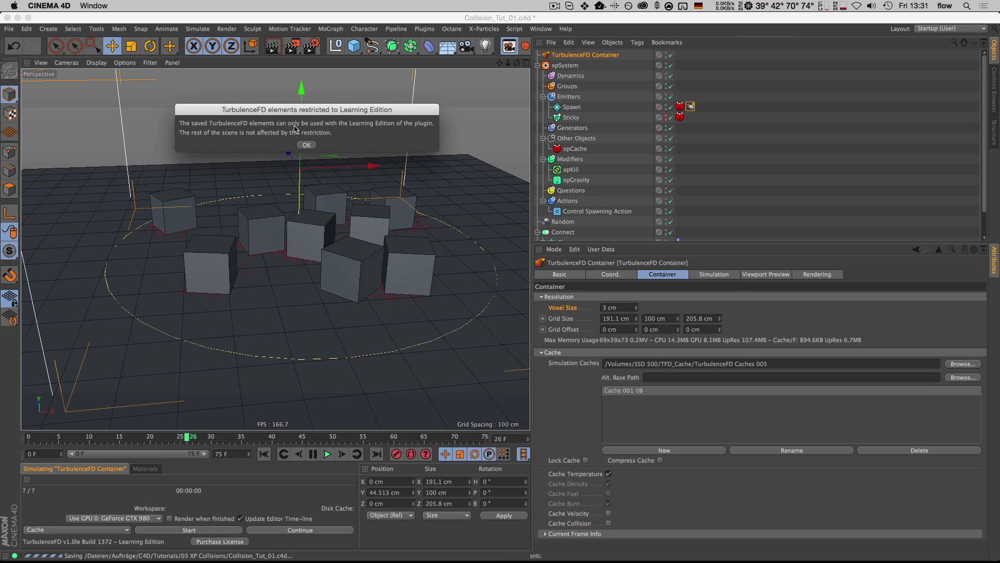
pyautogui.click(307, 145)
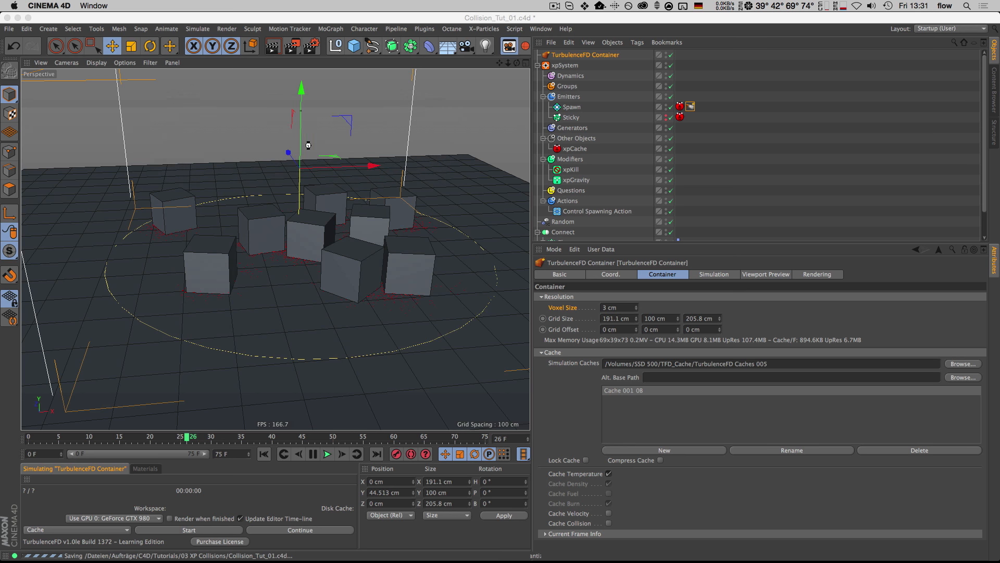
pyautogui.click(188, 531)
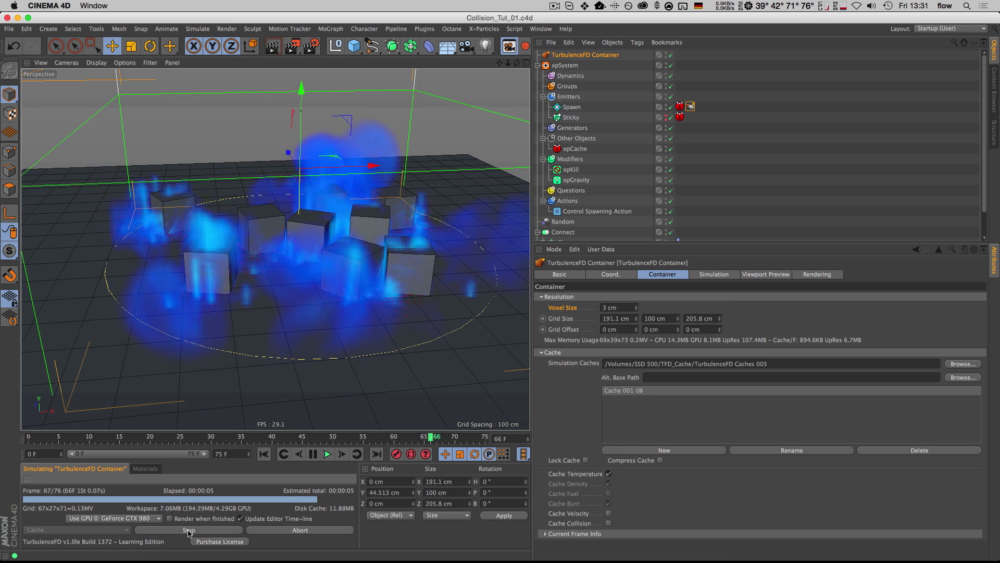
# - Play the finished fluid simulation from the first frame and examine the smoke around the cubes, stopping at frame 69
pyautogui.hotkey('shift', 'f')
pyautogui.click(327, 454)
pyautogui.press('3')
pyautogui.moveTo(334, 311); pyautogui.dragTo(350, 289)
pyautogui.press('2')
pyautogui.press('1')
pyautogui.press('3')
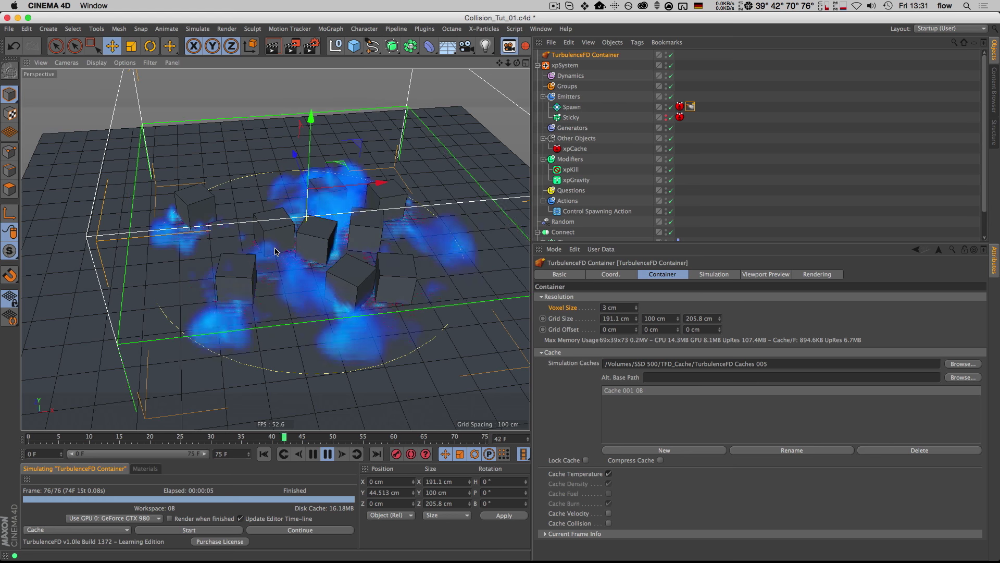
pyautogui.click(327, 454)
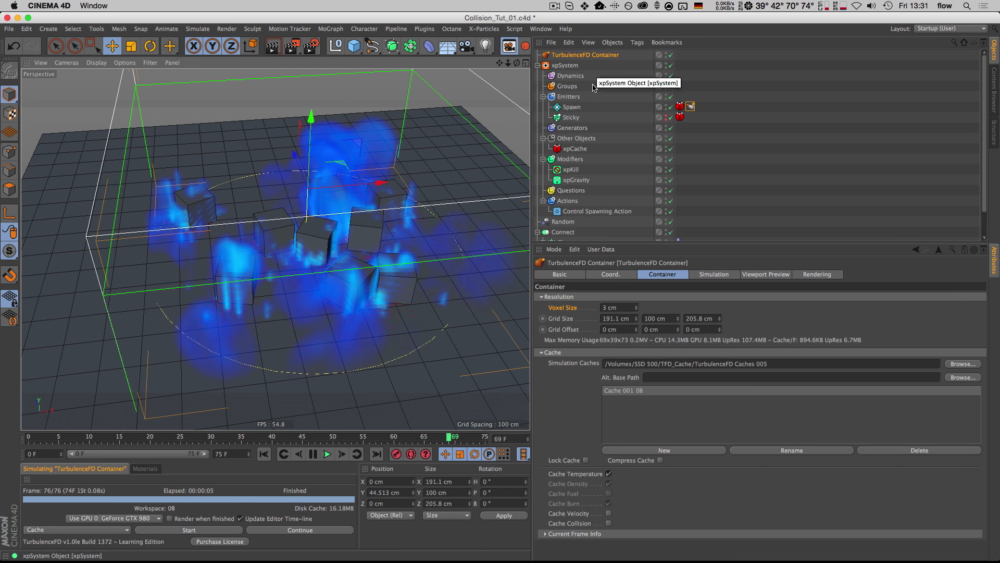
# - Disable the xpCache object and set the Spawn emitter's particle lifespan to 5 frames
pyautogui.click(571, 107)
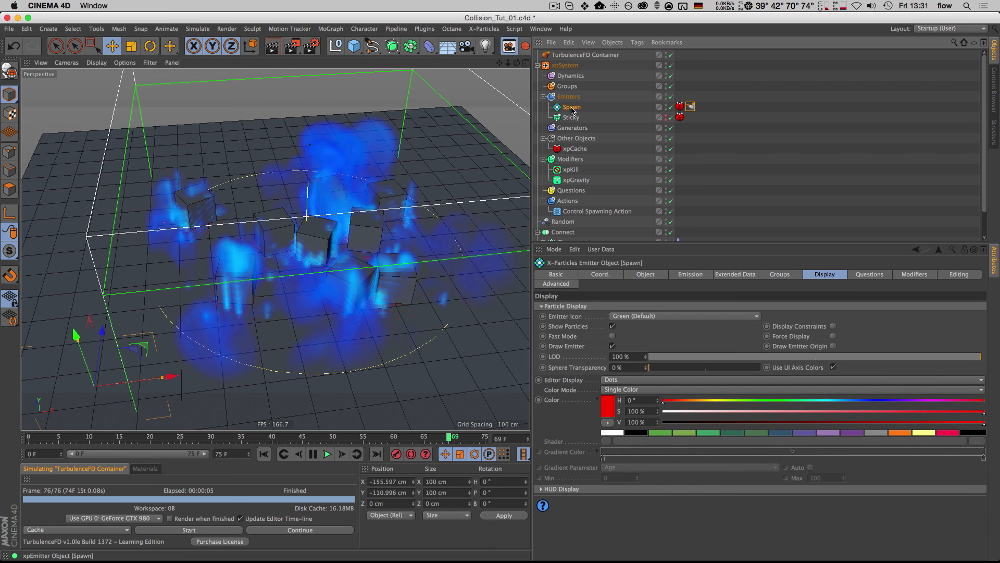
pyautogui.click(657, 277)
pyautogui.click(683, 273)
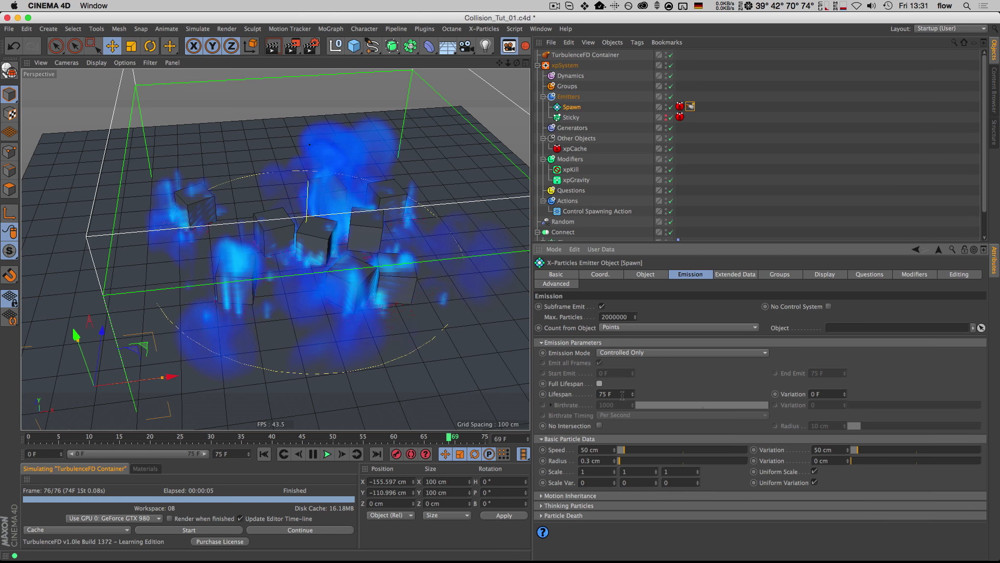
pyautogui.write('10')
pyautogui.click(671, 148)
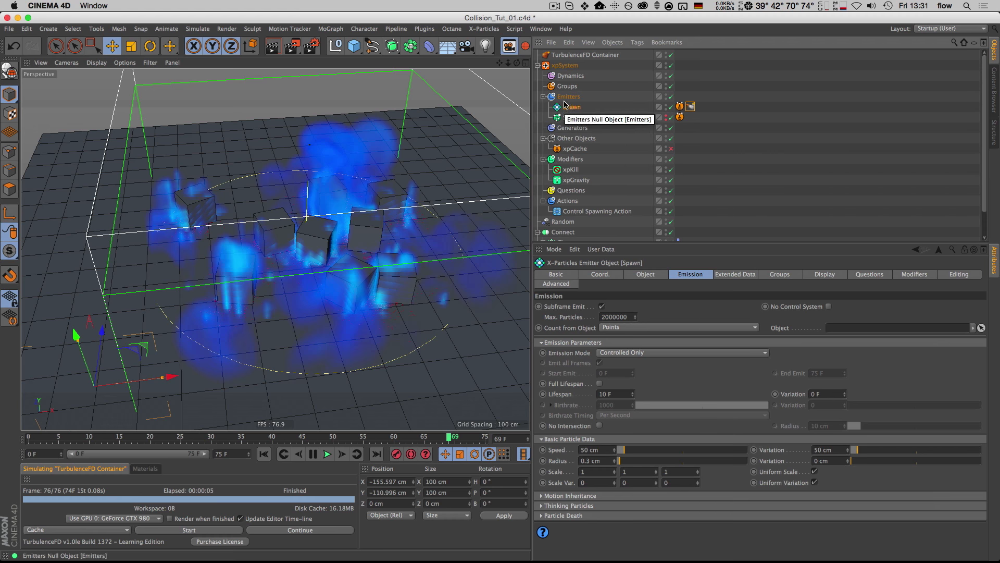
pyautogui.click(614, 393)
pyautogui.write('5')
pyautogui.press('Return')
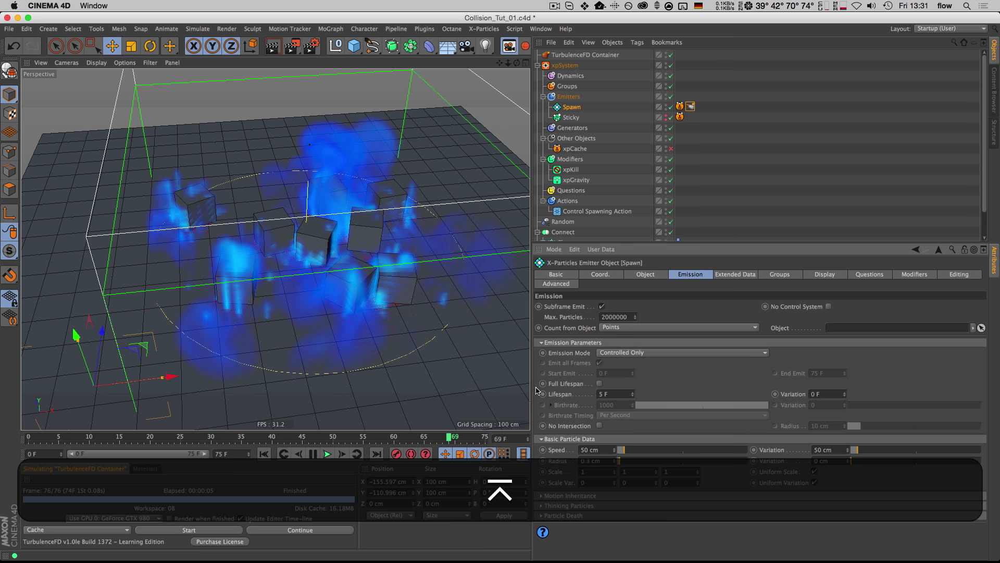
# - Rerun the TurbulenceFD simulation from the first frame with the shorter particle lifespan and play back the result
pyautogui.hotkey('shift', 'f')
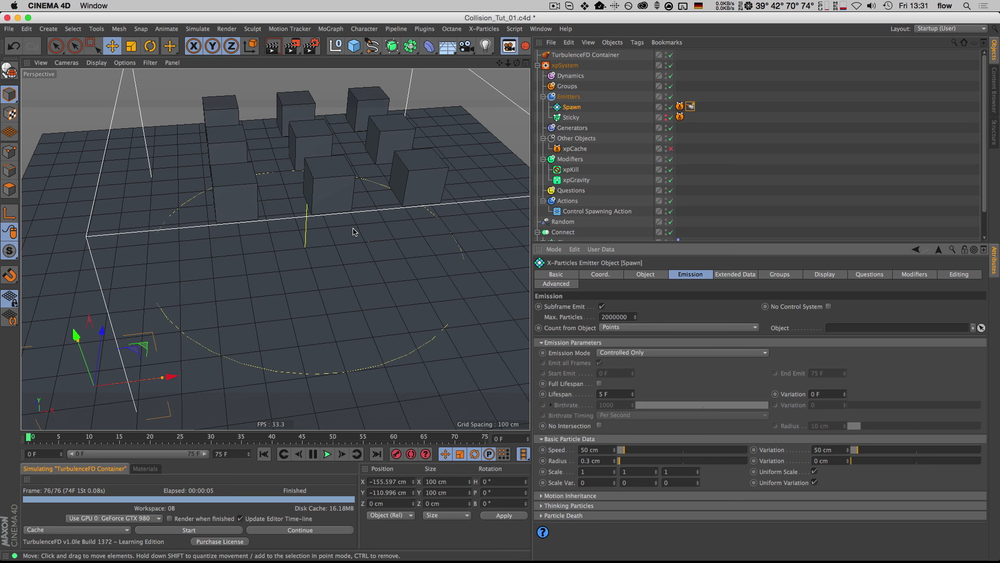
pyautogui.click(190, 529)
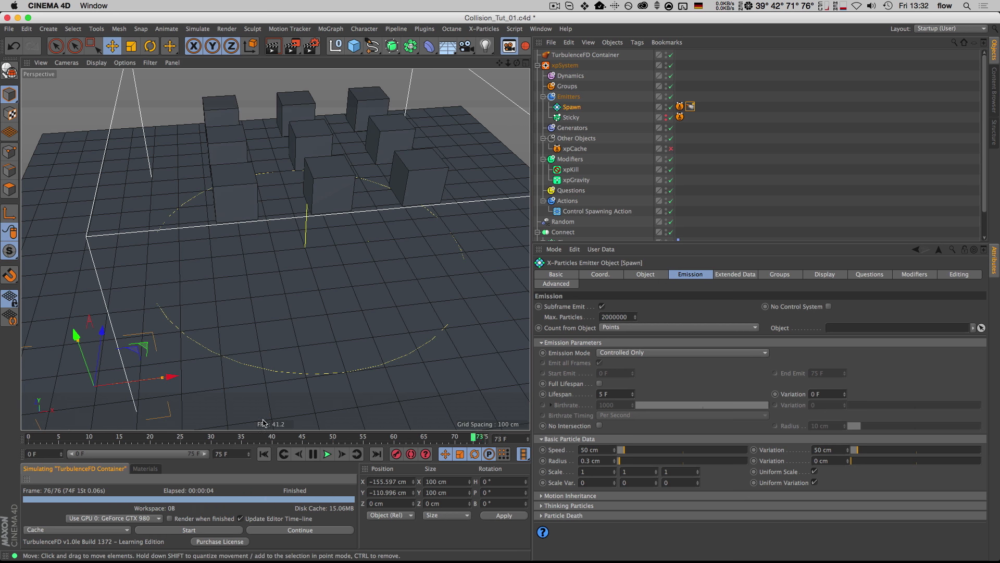
pyautogui.press('F8')
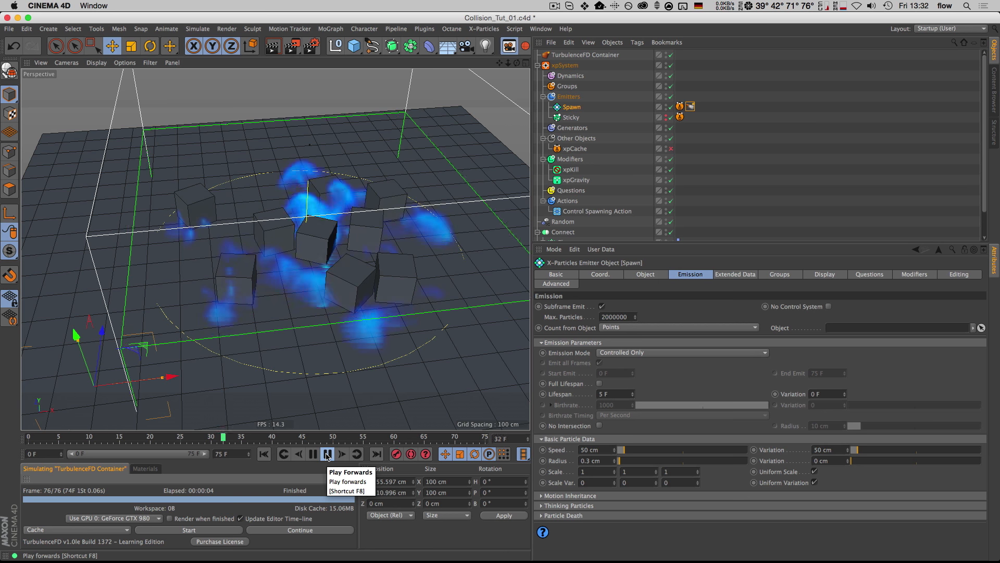
pyautogui.click(327, 456)
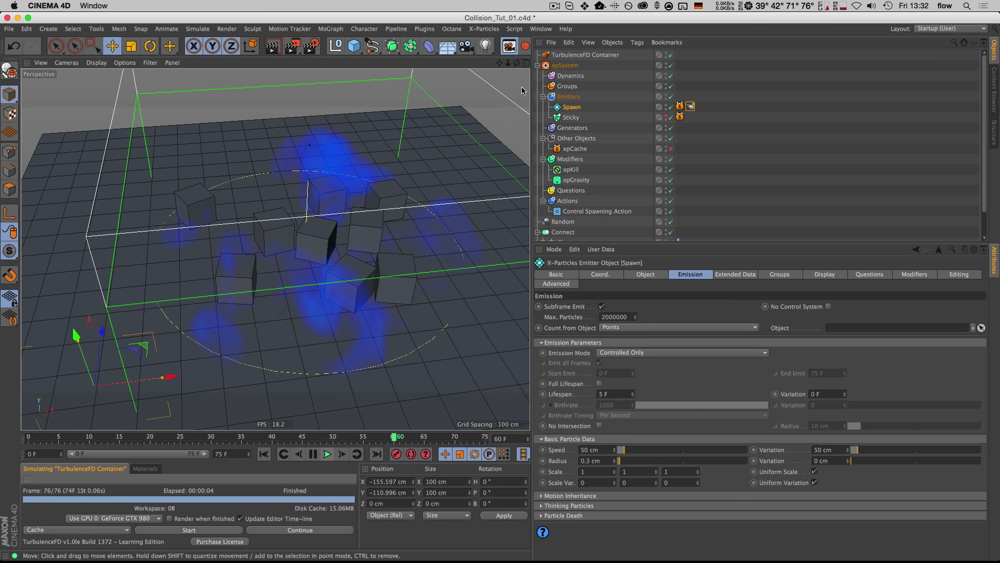
# - Add a TurbulenceFD Emitter tag to the Connect object and enable it as a collision object
pyautogui.click(539, 65)
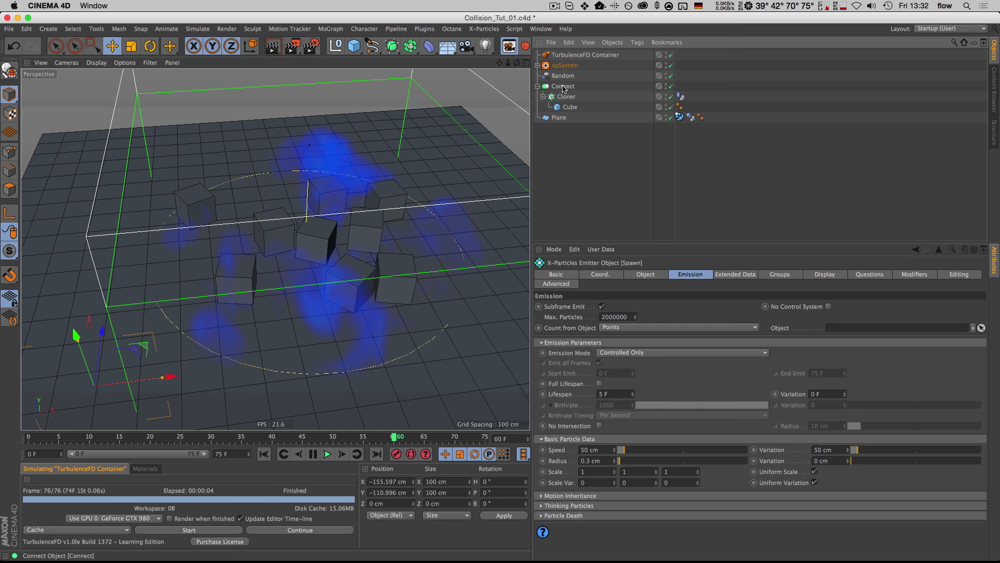
pyautogui.rightClick(552, 86)
pyautogui.moveTo(661, 224)
pyautogui.click(765, 224)
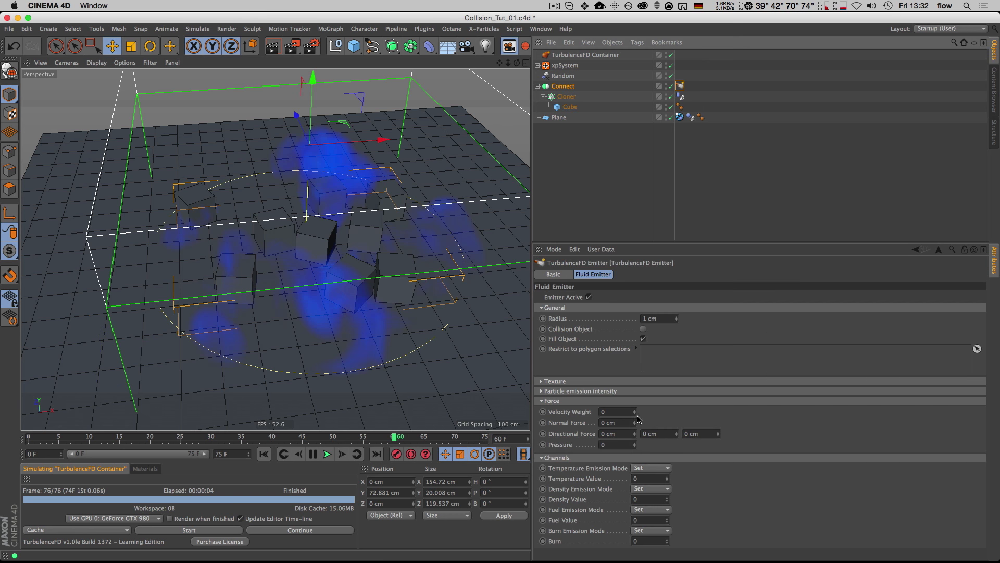
pyautogui.click(587, 401)
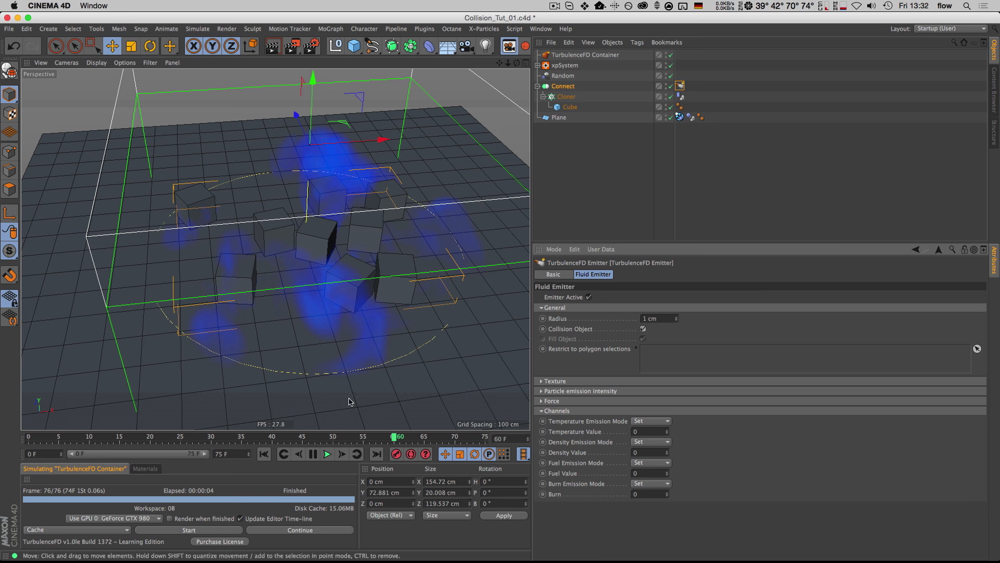
# - Simulate the fluid again with the cubes as colliders and play it back from the first frame
pyautogui.click(213, 532)
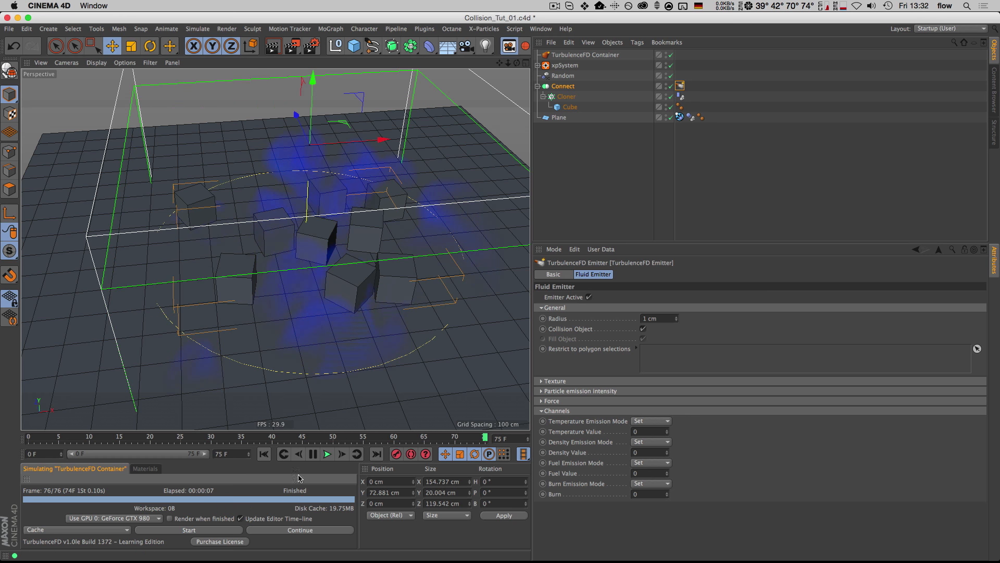
pyautogui.hotkey('shift', 'f')
pyautogui.click(327, 454)
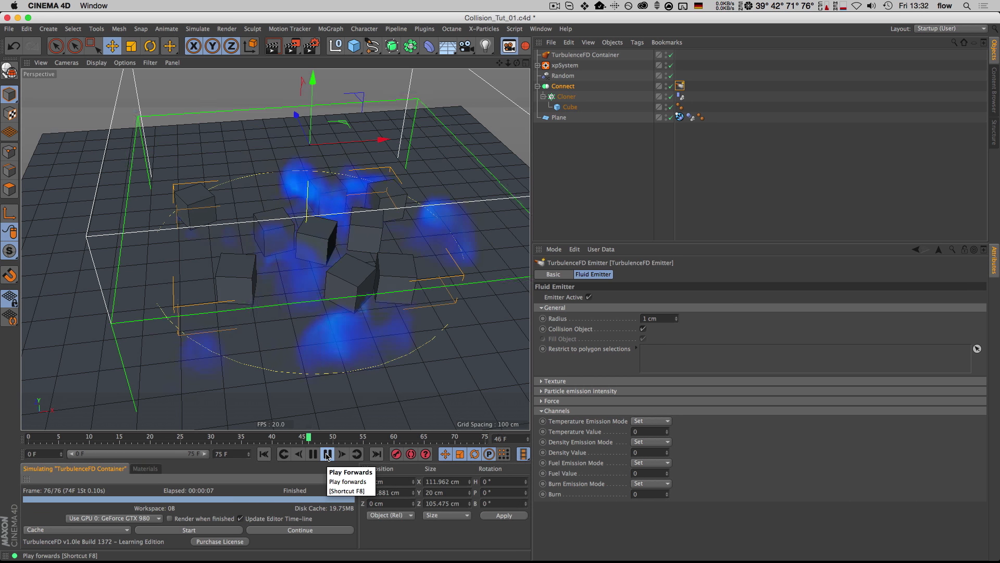
pyautogui.press('3')
pyautogui.moveTo(291, 211); pyautogui.dragTo(320, 244)
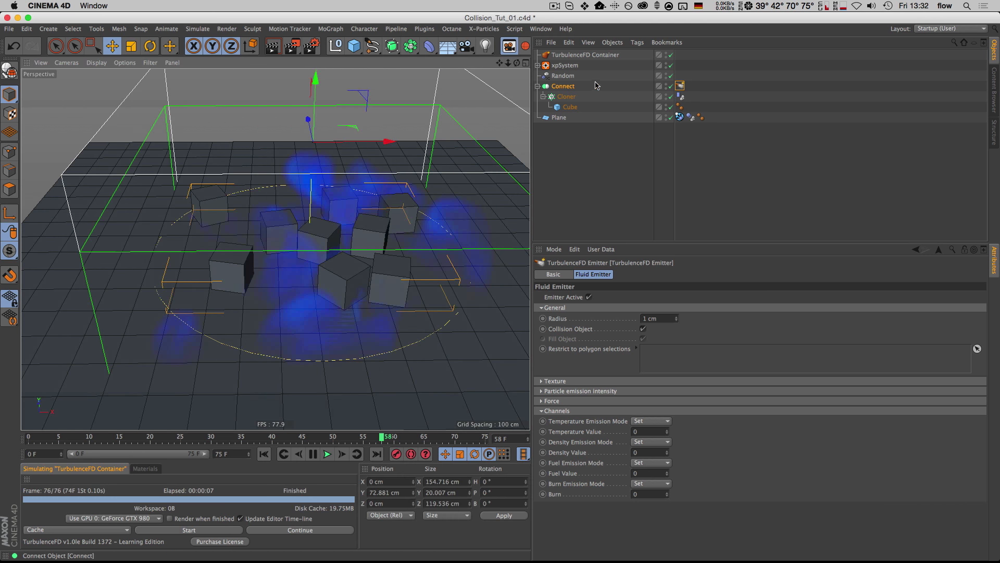
# - Hide the TurbulenceFD Container's bounding boxes in the viewport preview and deselect all objects
pyautogui.click(568, 56)
pyautogui.click(767, 274)
pyautogui.click(613, 297)
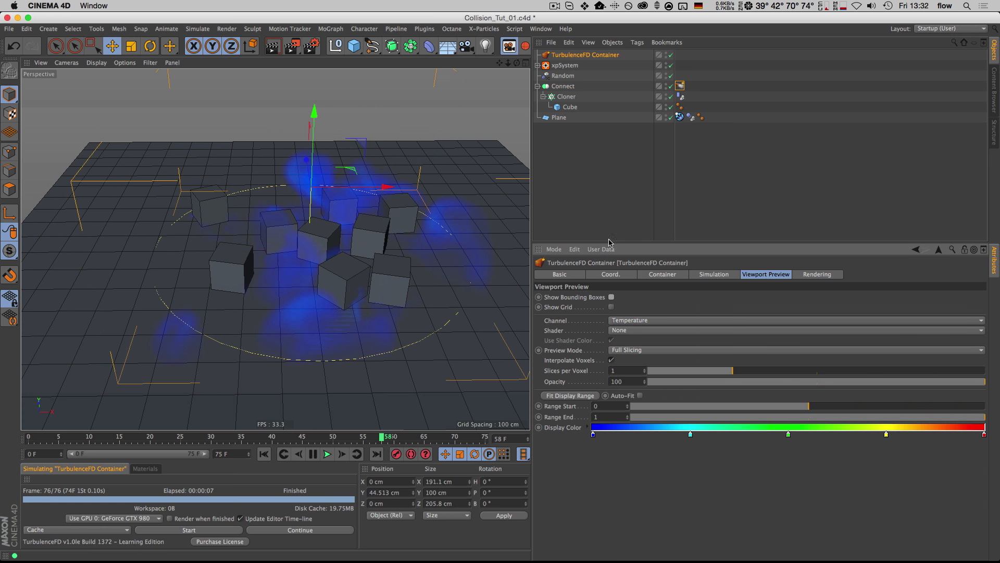
pyautogui.press('a')
pyautogui.click(616, 171)
pyautogui.press('3')
pyautogui.moveTo(292, 239); pyautogui.dragTo(314, 239)
pyautogui.press('b')
pyautogui.press('3')
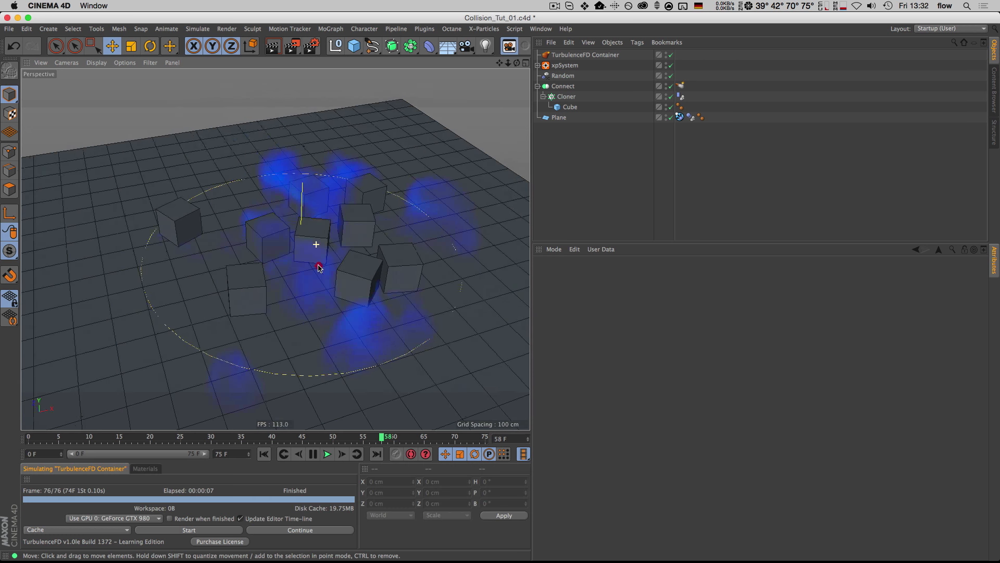
# - Set the TurbulenceFD Container's viewport preview shader to Smoke Shader
pyautogui.click(578, 57)
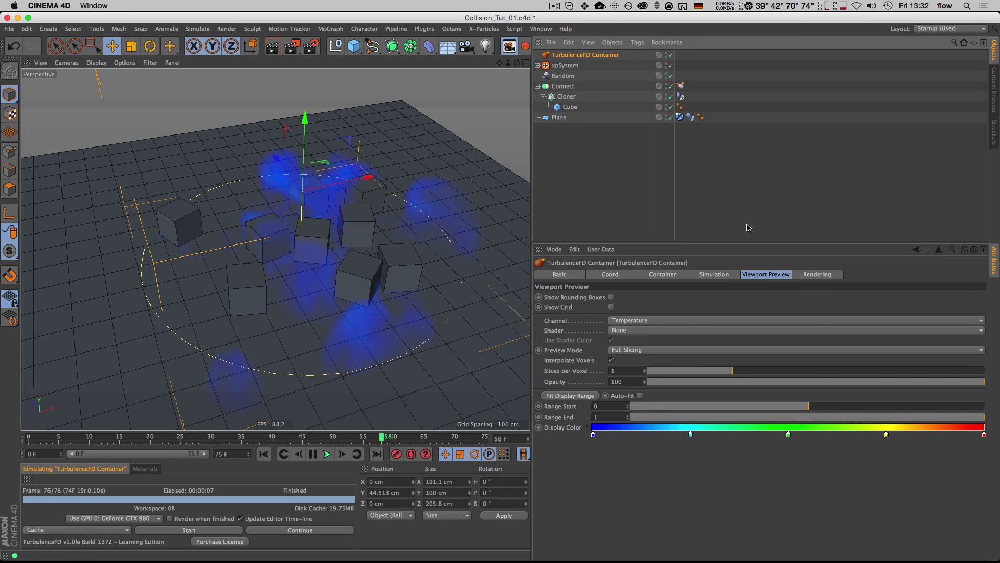
pyautogui.click(620, 329)
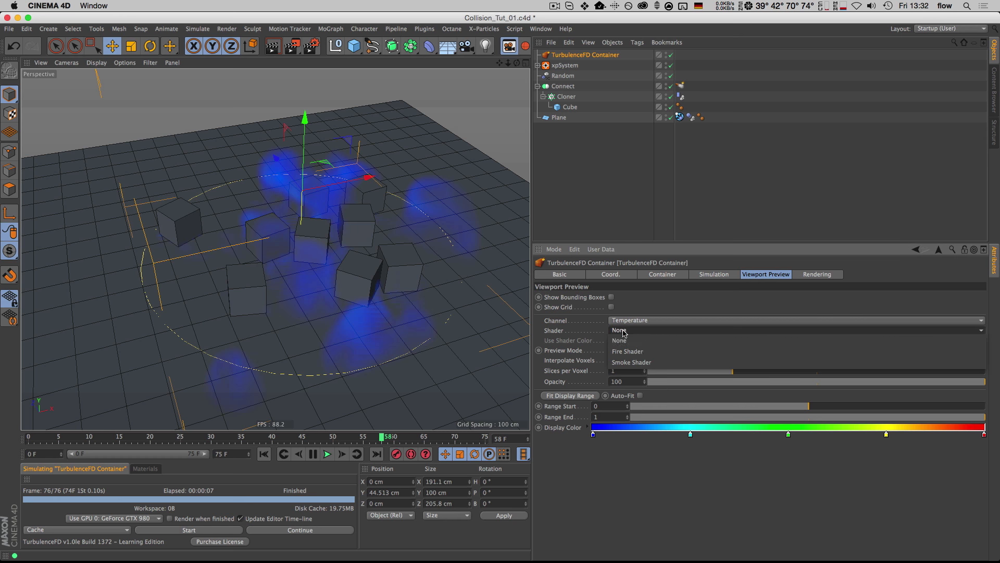
pyautogui.click(633, 362)
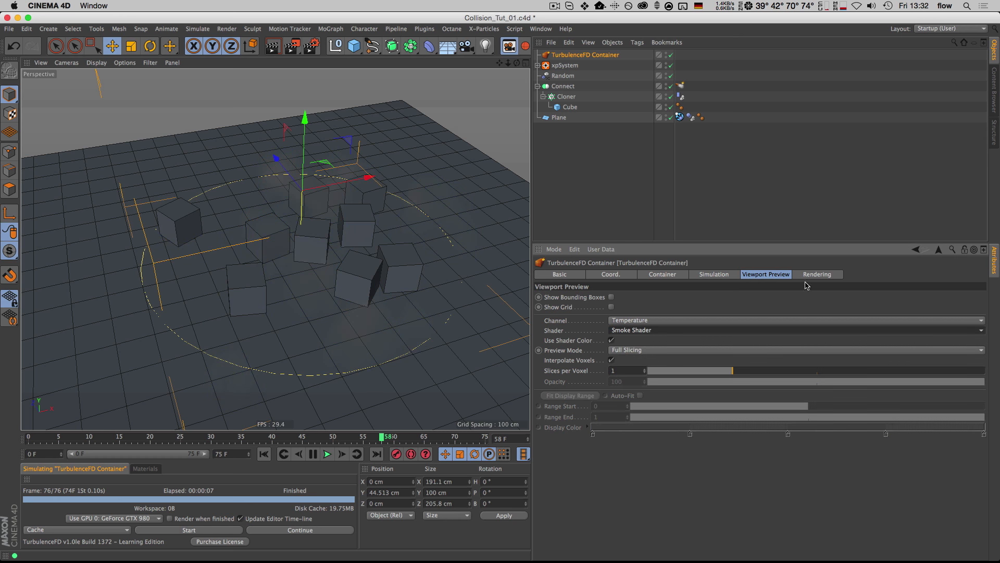
# - Map the container's smoke shader to the Temperature channel and set its smoke color to white
pyautogui.click(816, 274)
pyautogui.click(577, 309)
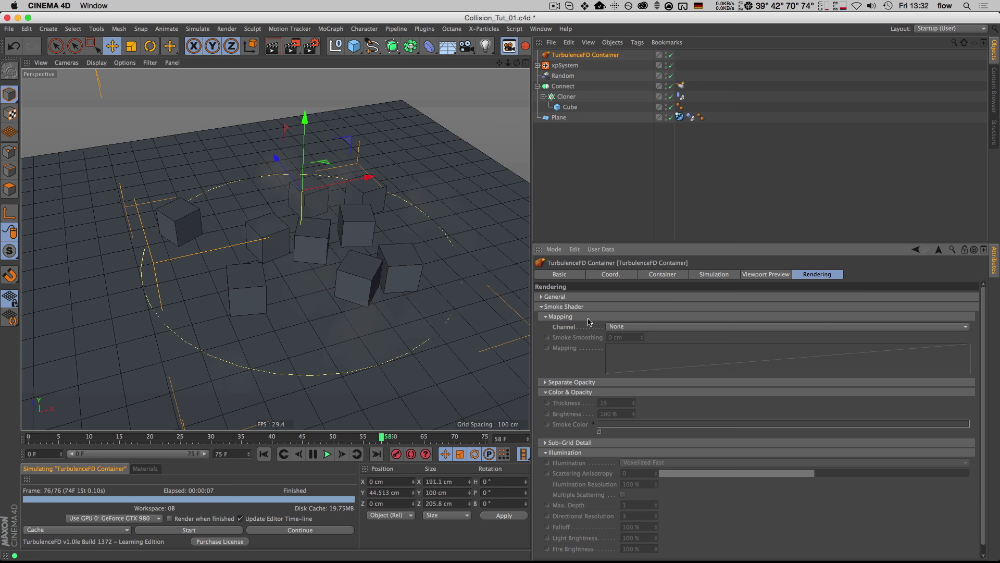
pyautogui.click(621, 327)
pyautogui.click(637, 352)
pyautogui.click(627, 326)
pyautogui.click(632, 359)
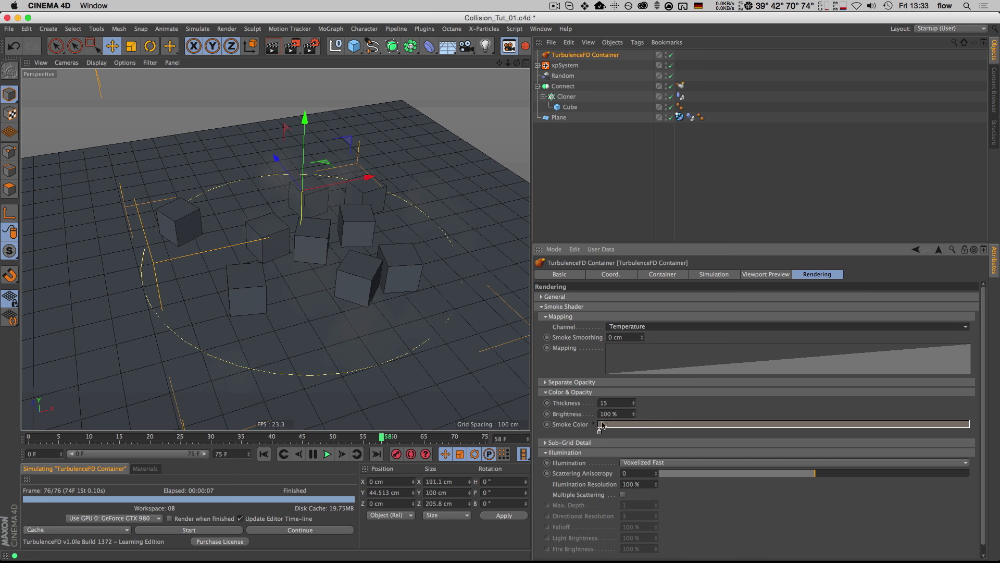
pyautogui.click(593, 425)
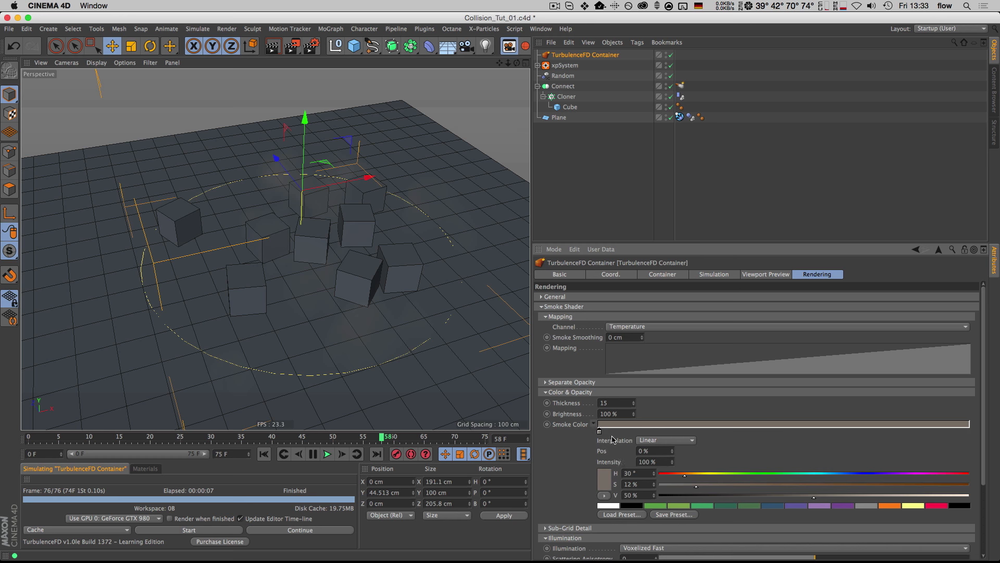
pyautogui.click(608, 505)
# - Play the animation from the first frame and examine the white smoke around the cubes from several angles
pyautogui.hotkey('shift', 'f')
pyautogui.click(327, 453)
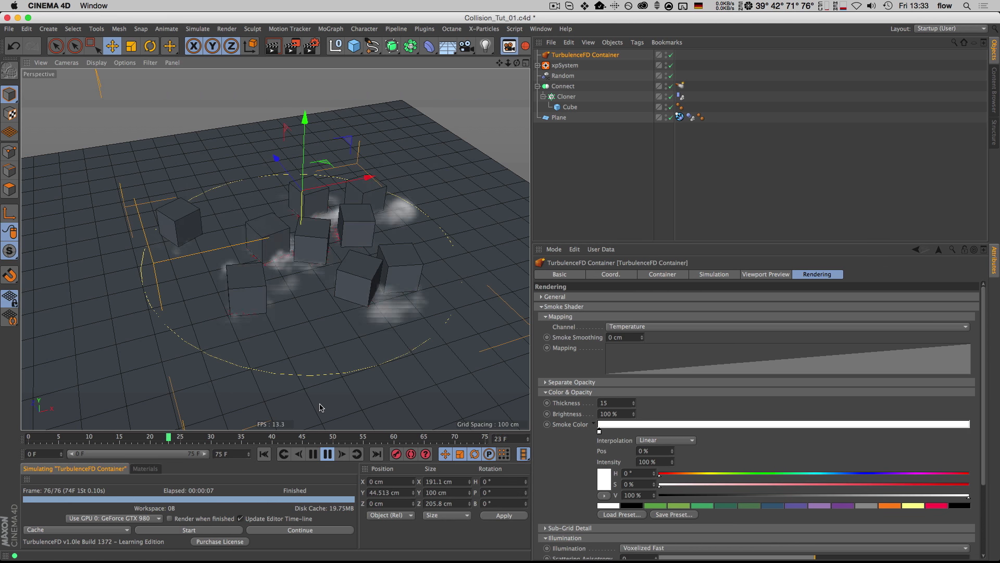
pyautogui.press('3')
pyautogui.moveTo(307, 334); pyautogui.dragTo(279, 234)
pyautogui.press('2')
pyautogui.press('1')
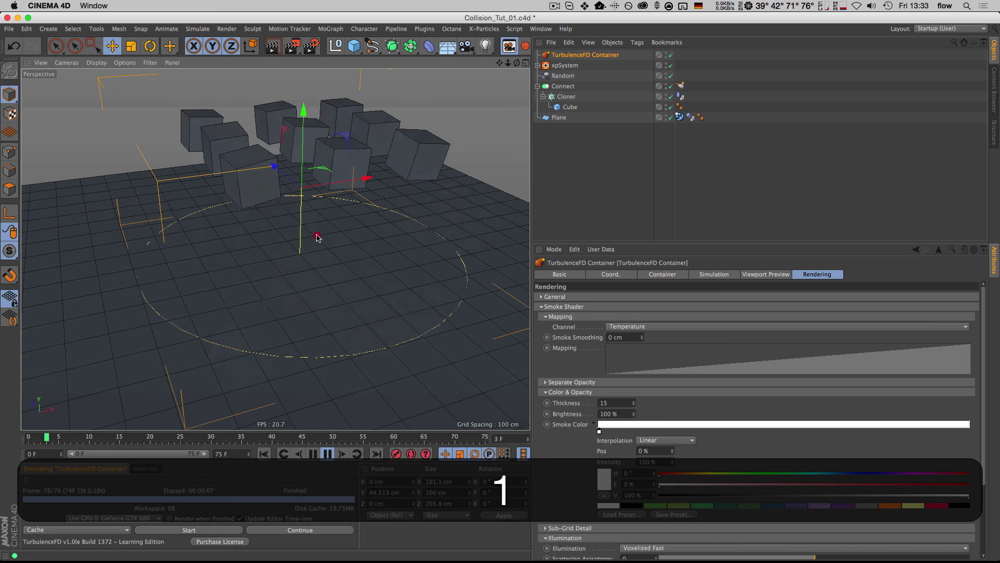
pyautogui.press('3')
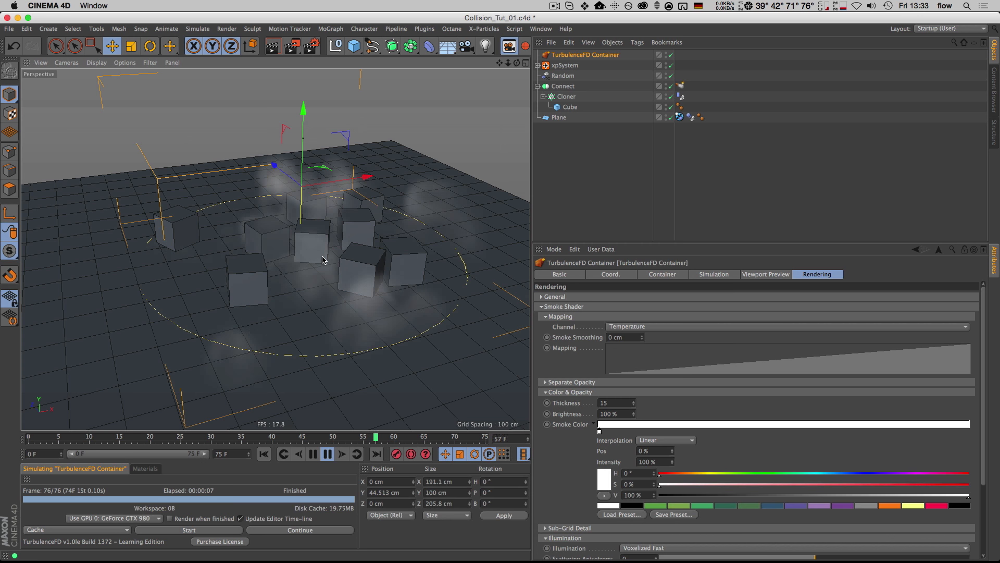
pyautogui.press('3')
pyautogui.moveTo(297, 271); pyautogui.dragTo(292, 284)
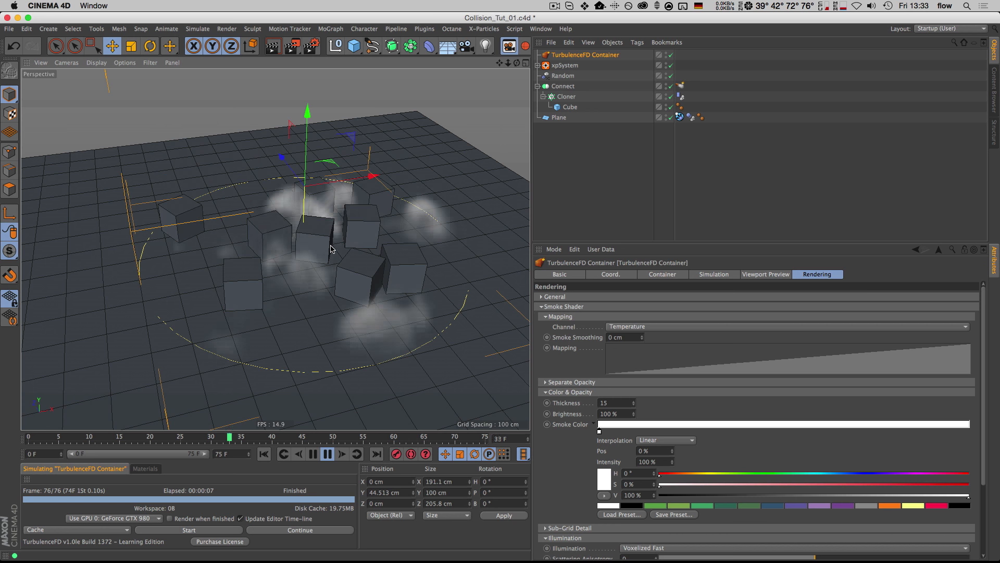
pyautogui.press('F8')
pyautogui.moveTo(311, 239)
pyautogui.mouseDown()
pyautogui.moveTo(300, 245)
pyautogui.moveTo(324, 252)
pyautogui.mouseUp()
pyautogui.hotkey('shift', 'f')
pyautogui.click(327, 454)
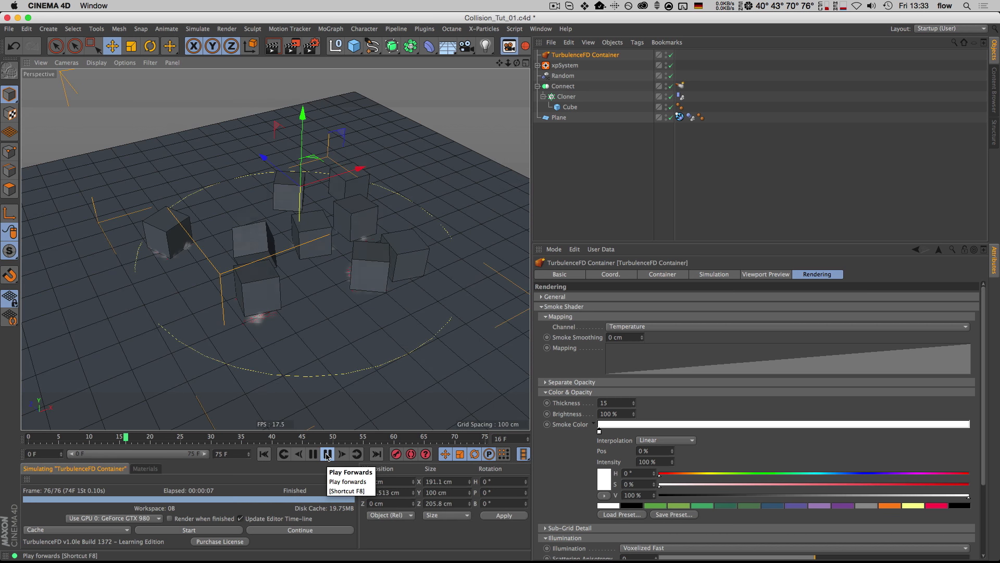
# - Stop the playback and open the recent scene file Breaking_Connector_02_XP_0001.c4d
pyautogui.press('v')
pyautogui.moveTo(356, 297)
pyautogui.moveTo(307, 296)
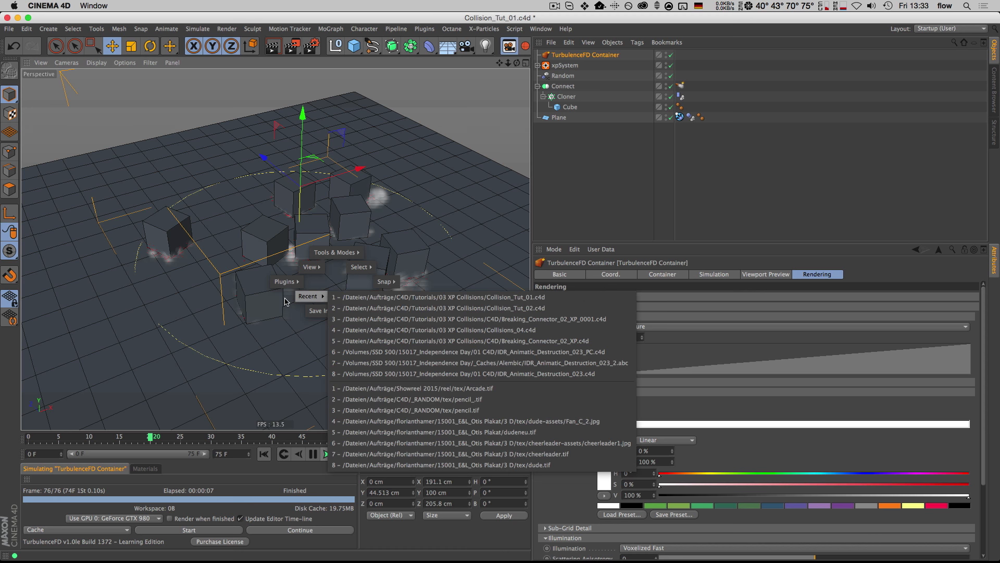
pyautogui.click(406, 315)
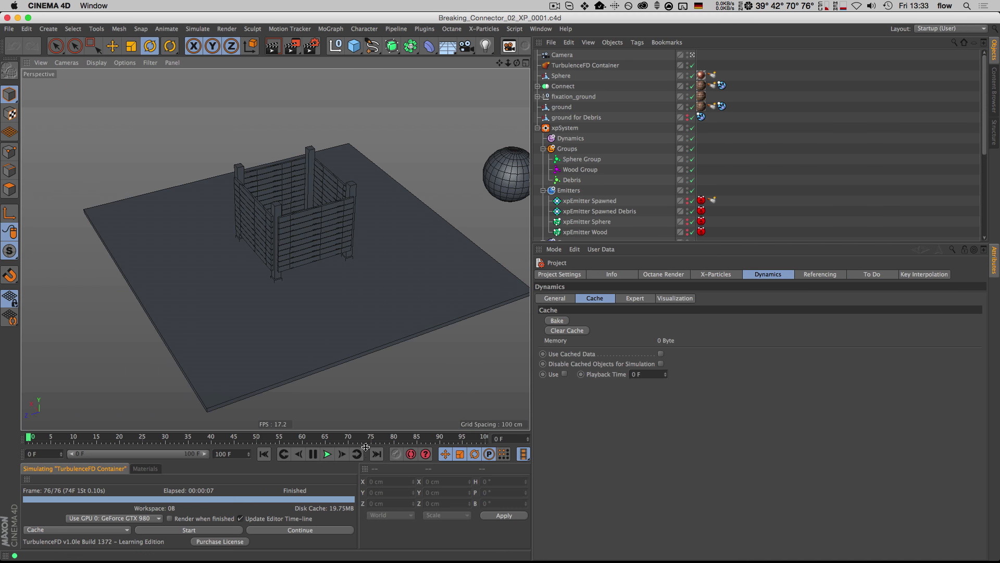
# - Play the wooden structure's destruction from the first frame, then scrub the timeline to frame 14 to examine the smoke
pyautogui.hotkey('shift', 'f')
pyautogui.click(327, 454)
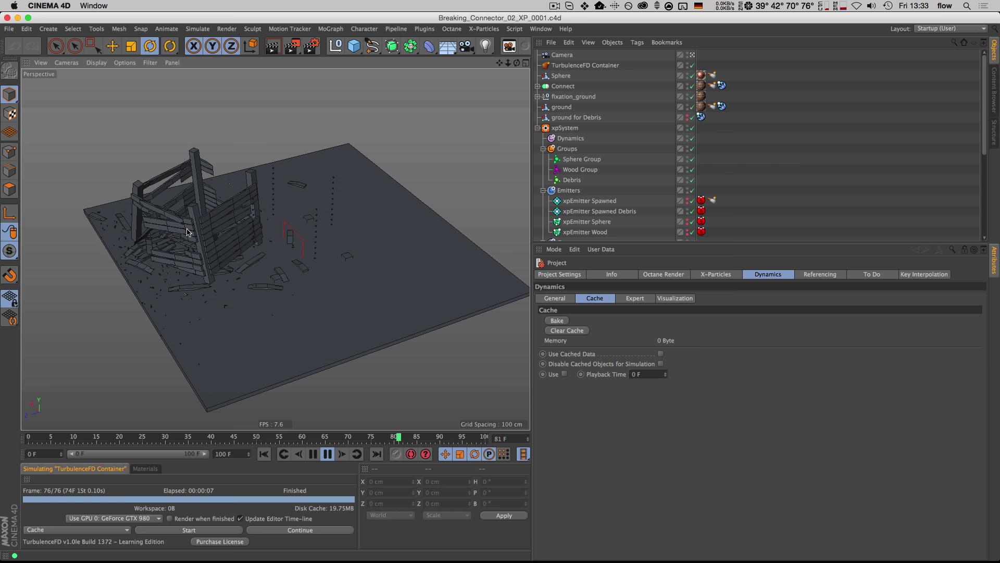
pyautogui.hotkey('shift', 'f')
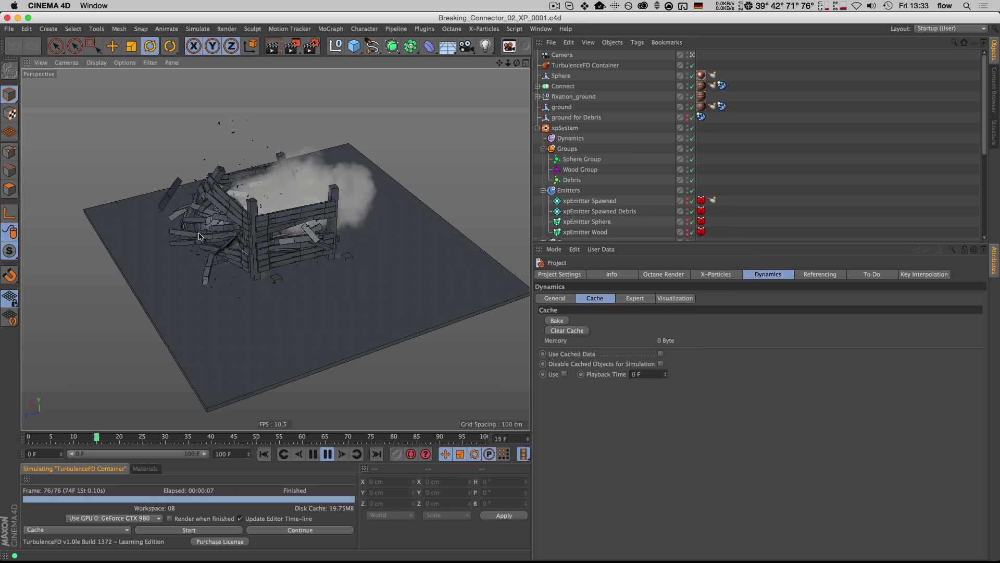
pyautogui.press('1')
pyautogui.moveTo(271, 277); pyautogui.dragTo(343, 283)
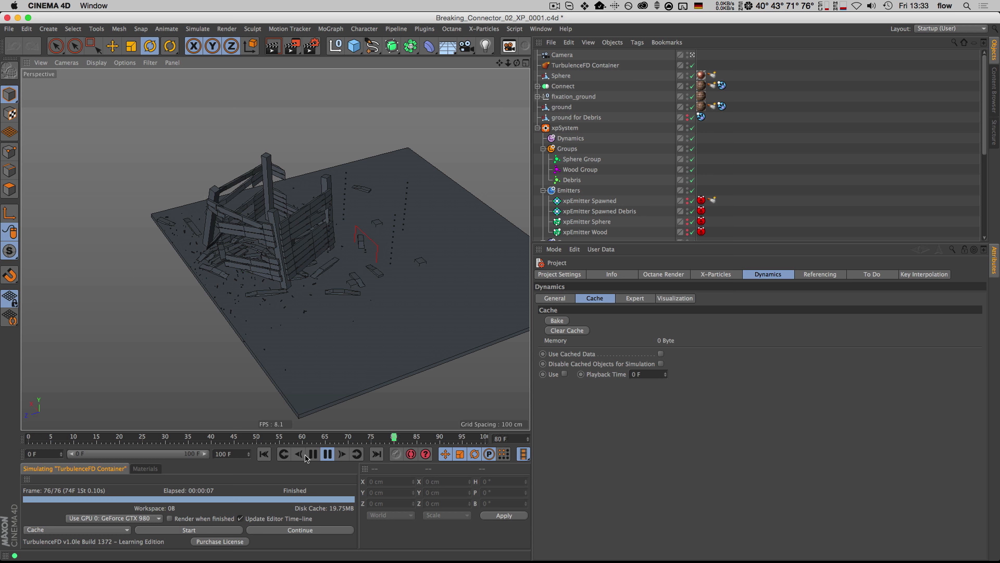
pyautogui.hotkey('shift', 'f')
pyautogui.moveTo(70, 437); pyautogui.dragTo(93, 436)
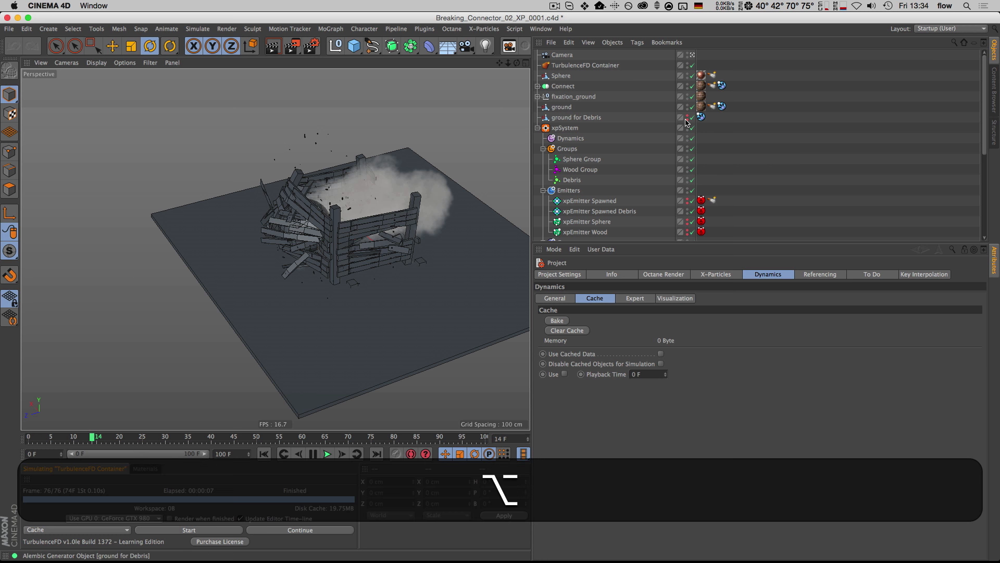
# - Make the four X-Particles emitters visible in the viewport and scrub the timeline from the first frame to frame 5
pyautogui.keyDown('alt'); pyautogui.moveTo(687, 201); pyautogui.dragTo(688, 228); pyautogui.keyUp('alt')
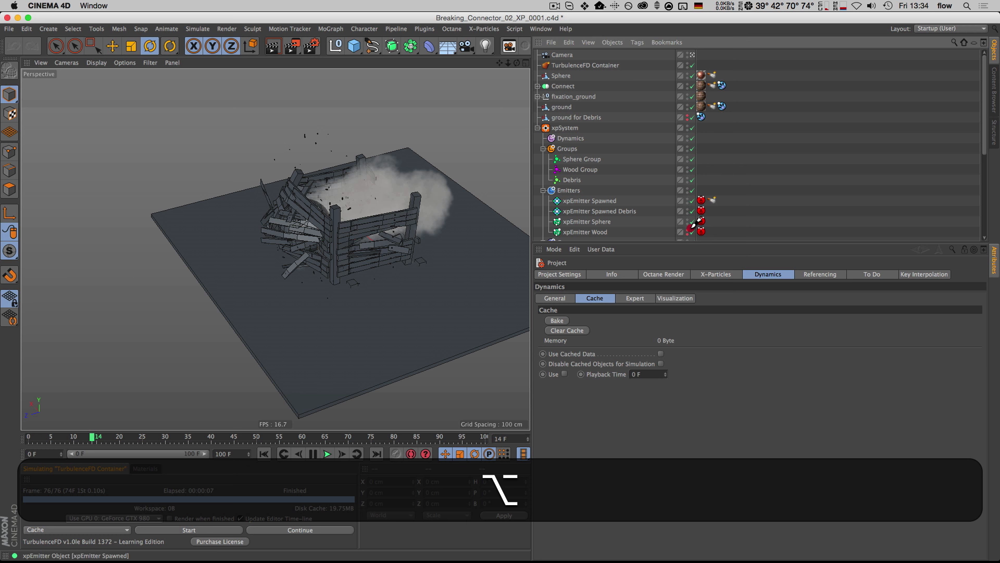
pyautogui.hotkey('alt', 'shift', 'f')
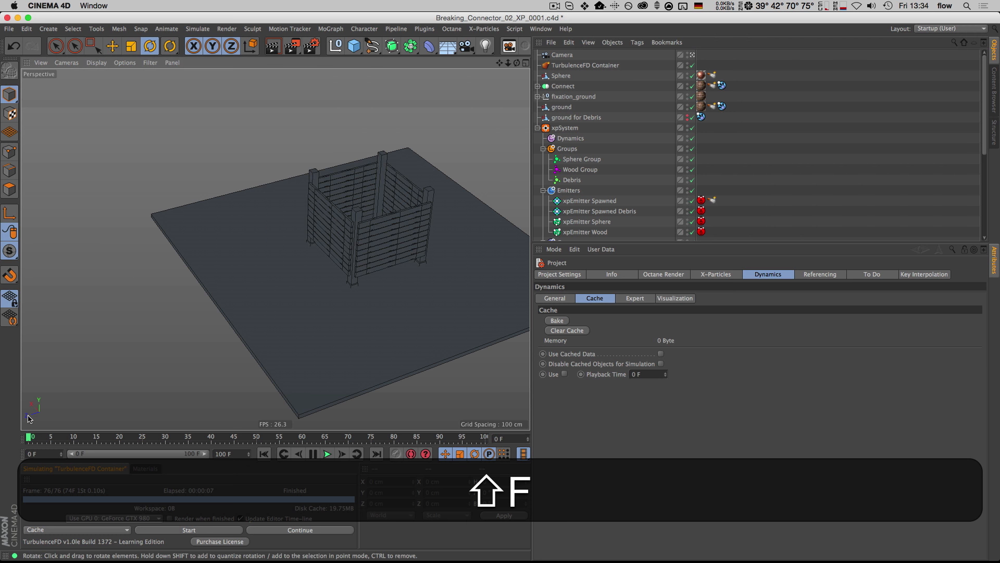
pyautogui.moveTo(32, 439); pyautogui.dragTo(51, 439)
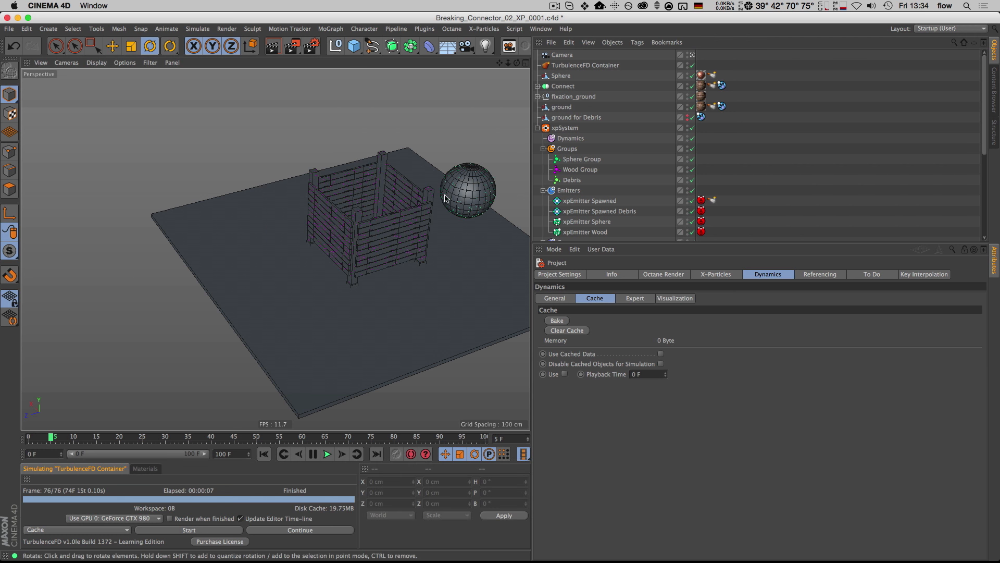
# - Inspect the emission settings of xpEmitter Sphere and scrub to frame 20 to examine the sphere breaking the wooden structure
pyautogui.click(593, 222)
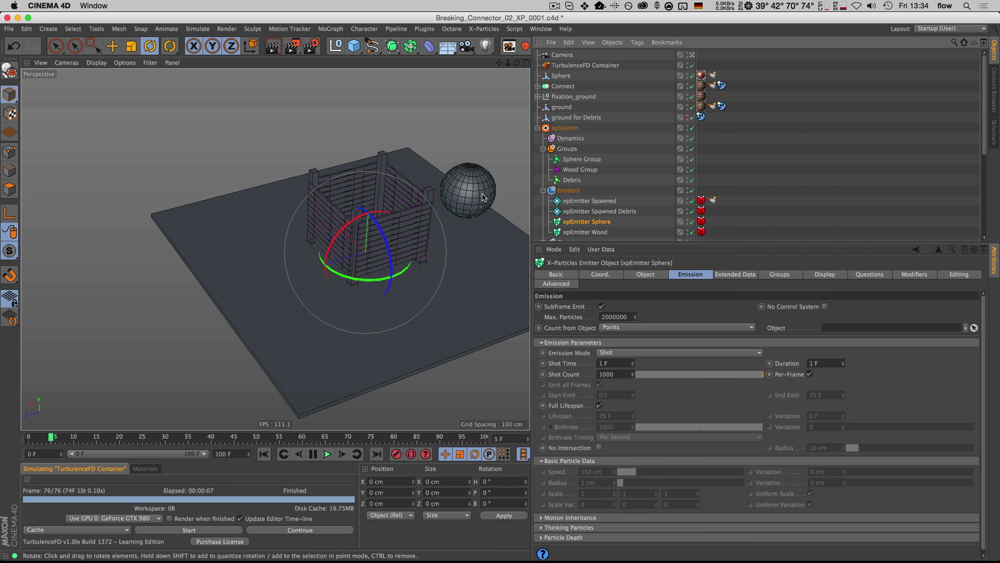
pyautogui.press('2')
pyautogui.moveTo(471, 193); pyautogui.dragTo(509, 148)
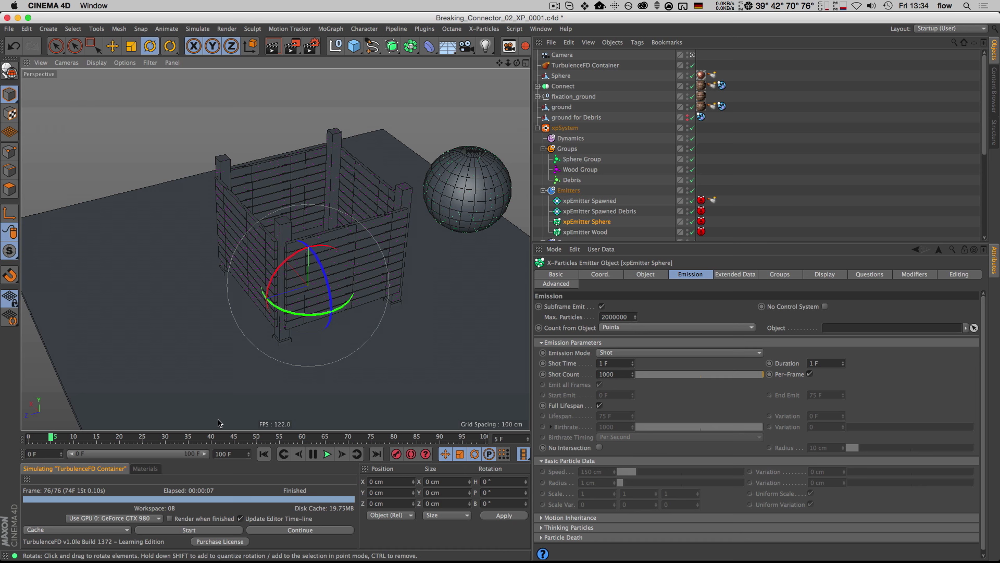
pyautogui.moveTo(54, 439); pyautogui.dragTo(105, 432)
pyautogui.press('1')
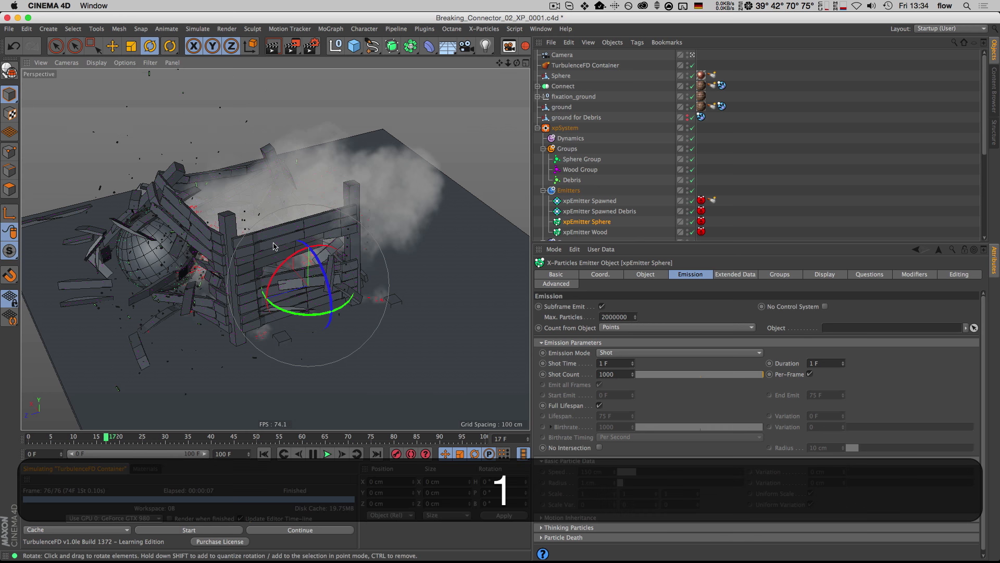
pyautogui.moveTo(146, 372); pyautogui.dragTo(201, 356)
pyautogui.moveTo(106, 436); pyautogui.dragTo(119, 435)
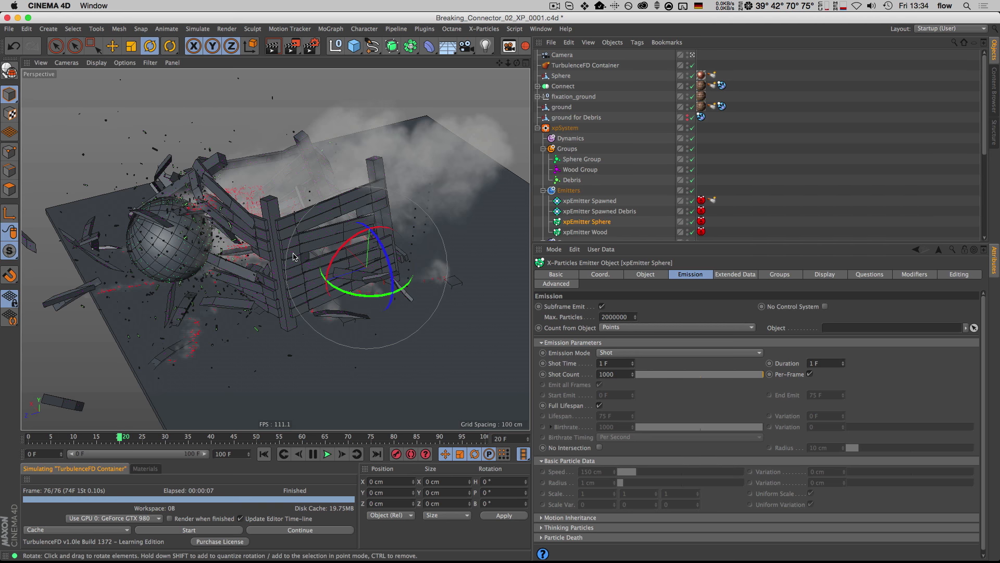
# - Inspect xpEmitter Spawned Debris, scrub to frame 21 and switch the viewport to Gouraud shading without lines
pyautogui.click(579, 204)
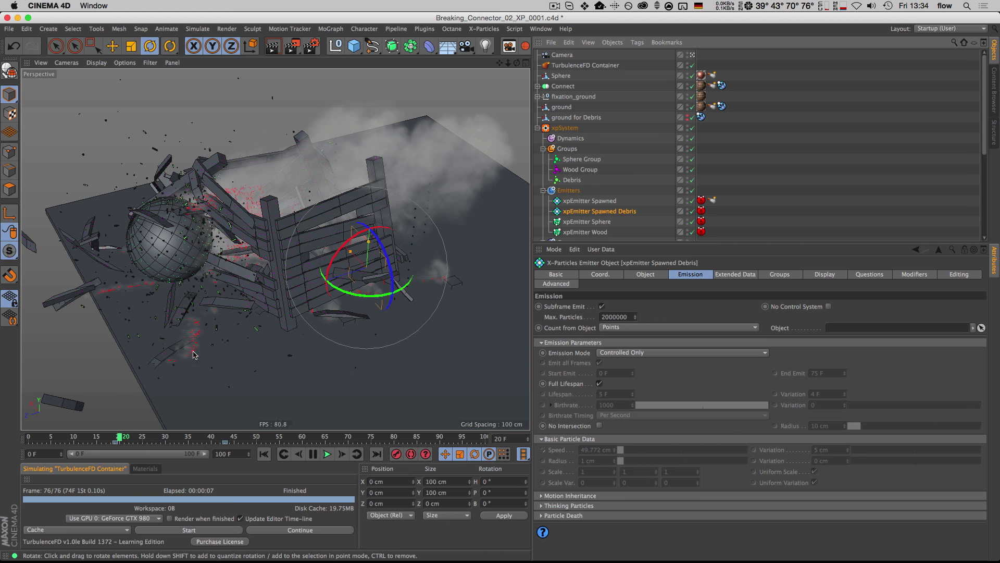
pyautogui.moveTo(119, 436); pyautogui.dragTo(157, 434)
pyautogui.moveTo(116, 430)
pyautogui.mouseDown()
pyautogui.moveTo(84, 433)
pyautogui.moveTo(123, 423)
pyautogui.mouseUp()
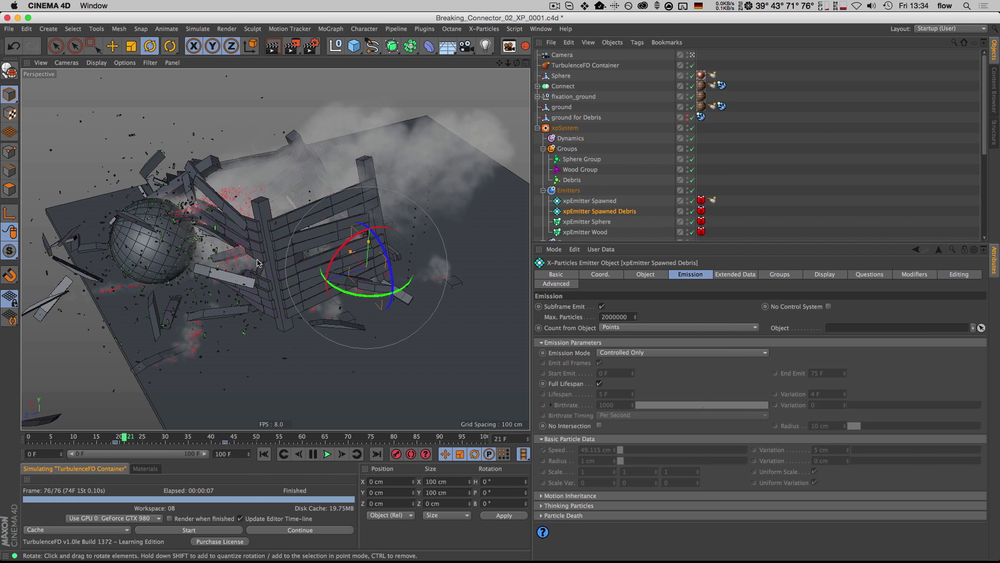
pyautogui.press('n')
pyautogui.press('a')
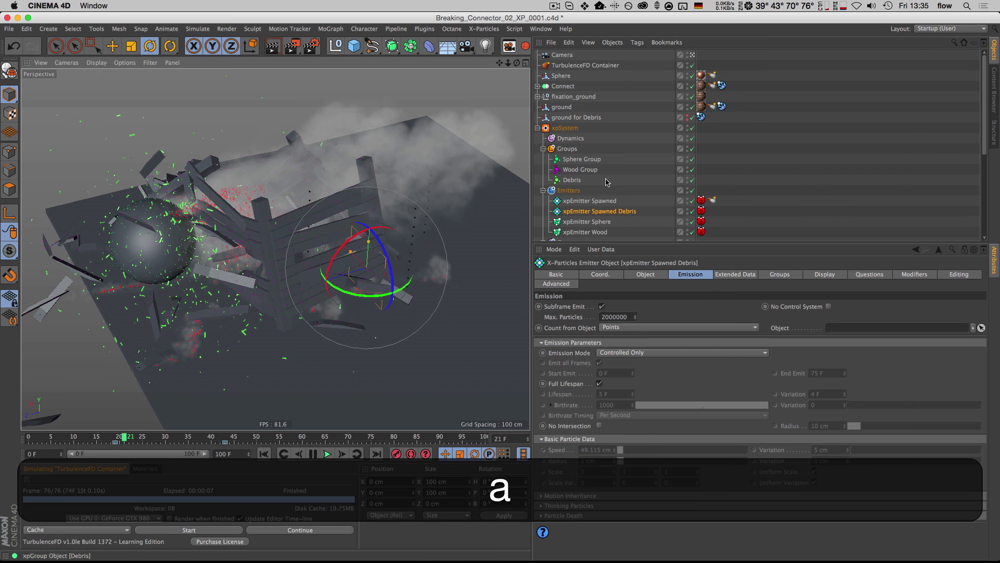
# - Inspect the xpGenerator's object settings and examine the generated debris around frame 21
pyautogui.scroll(-2, 606, 194)
pyautogui.click(577, 203)
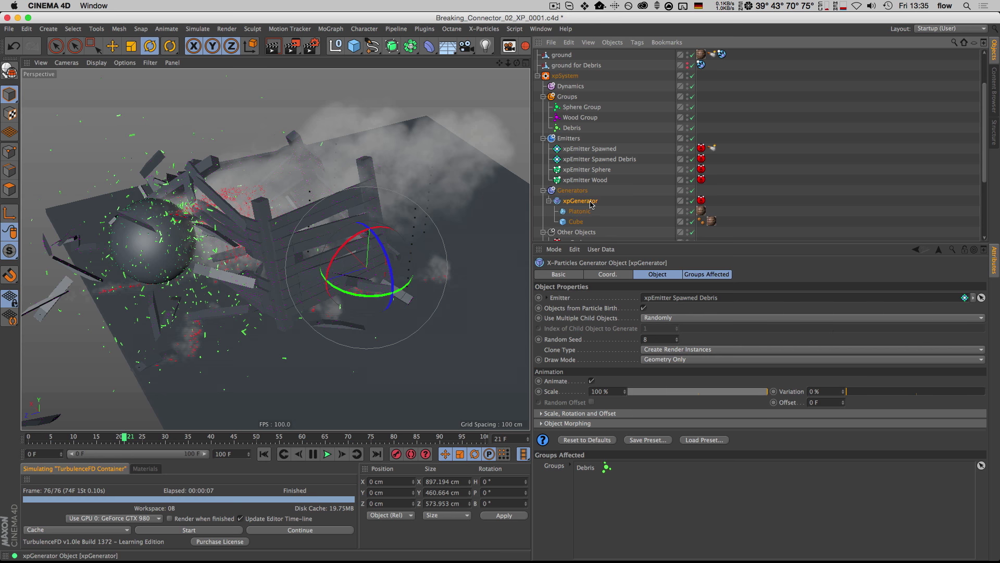
pyautogui.press('1')
pyautogui.moveTo(224, 277); pyautogui.dragTo(230, 225)
pyautogui.press('e')
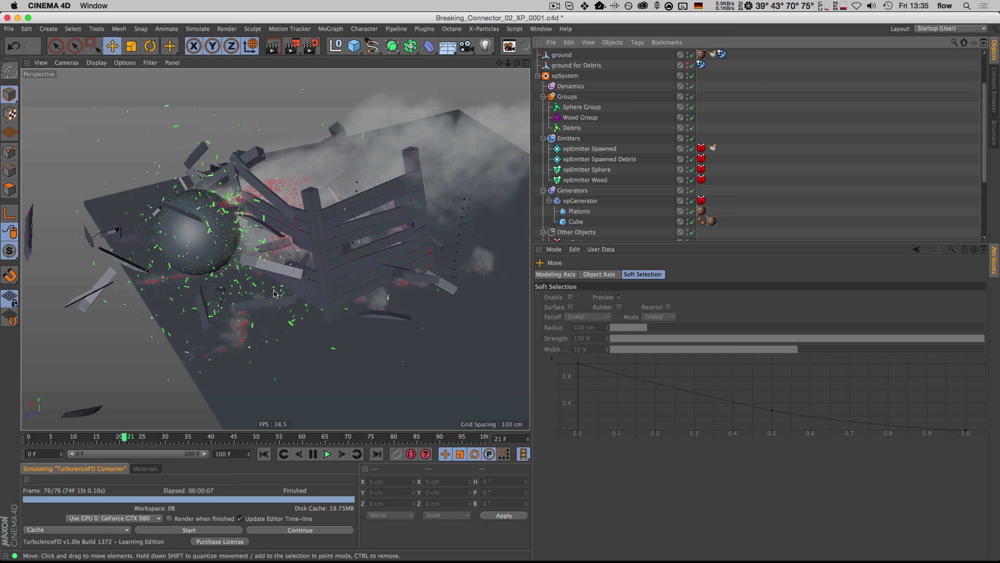
pyautogui.moveTo(127, 438)
pyautogui.mouseDown()
pyautogui.moveTo(78, 438)
pyautogui.moveTo(127, 435)
pyautogui.mouseUp()
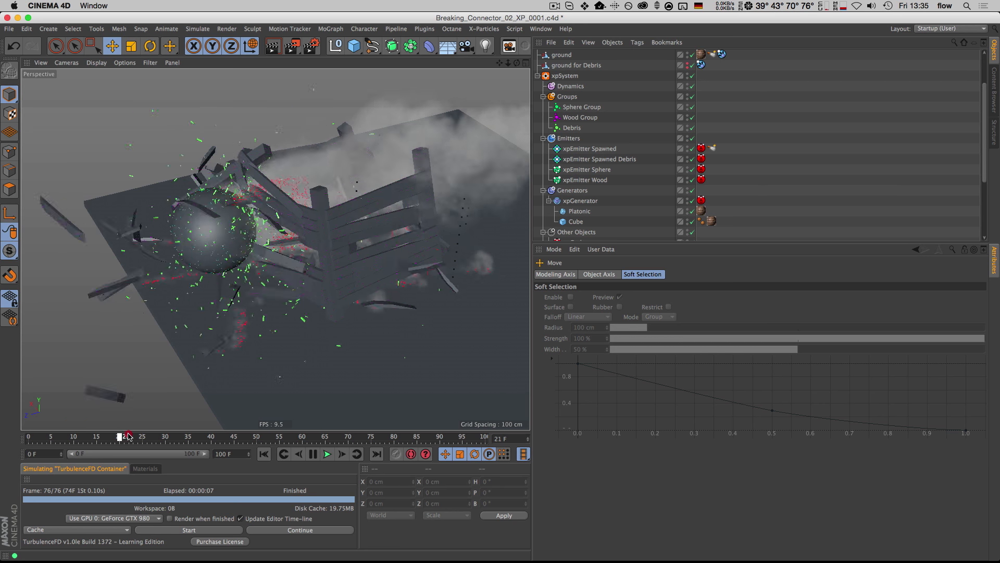
# - Play the destruction from the first frame in shaded view, examine the particles and smoke, and stop the playback
pyautogui.hotkey('shift', 'f')
pyautogui.click(329, 454)
pyautogui.press('2')
pyautogui.moveTo(342, 352); pyautogui.dragTo(349, 341)
pyautogui.press('1')
pyautogui.moveTo(344, 298); pyautogui.dragTo(326, 303)
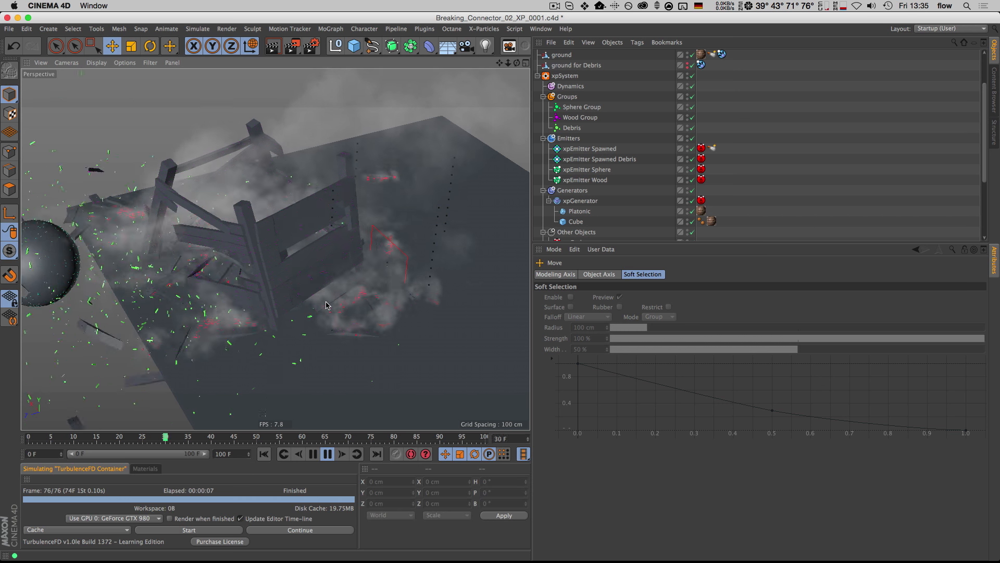
pyautogui.press('2')
pyautogui.moveTo(283, 291); pyautogui.dragTo(277, 287)
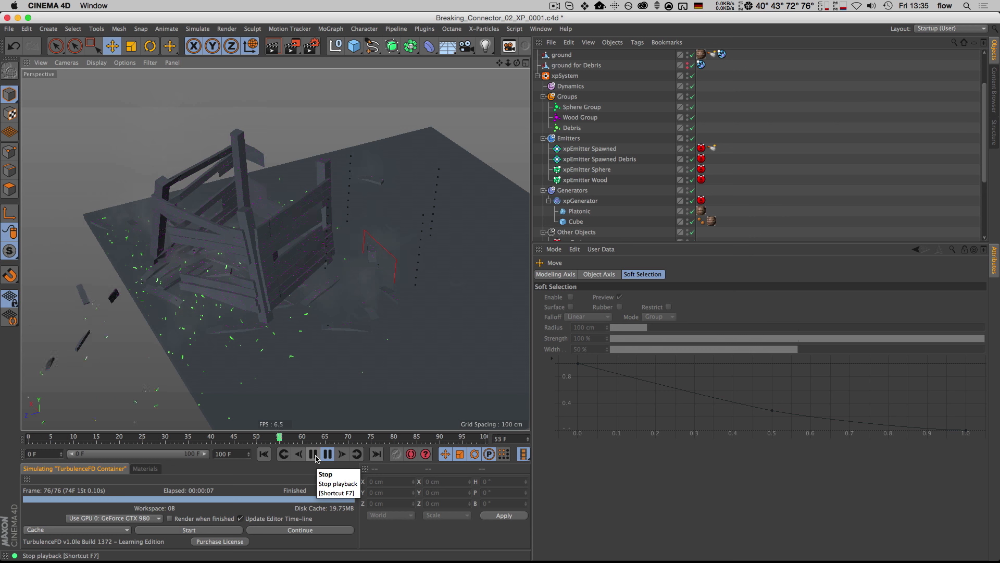
pyautogui.click(314, 455)
# - Replay the destruction from the first frame and examine the whole structure and settling debris from farther away
pyautogui.hotkey('shift', 'f')
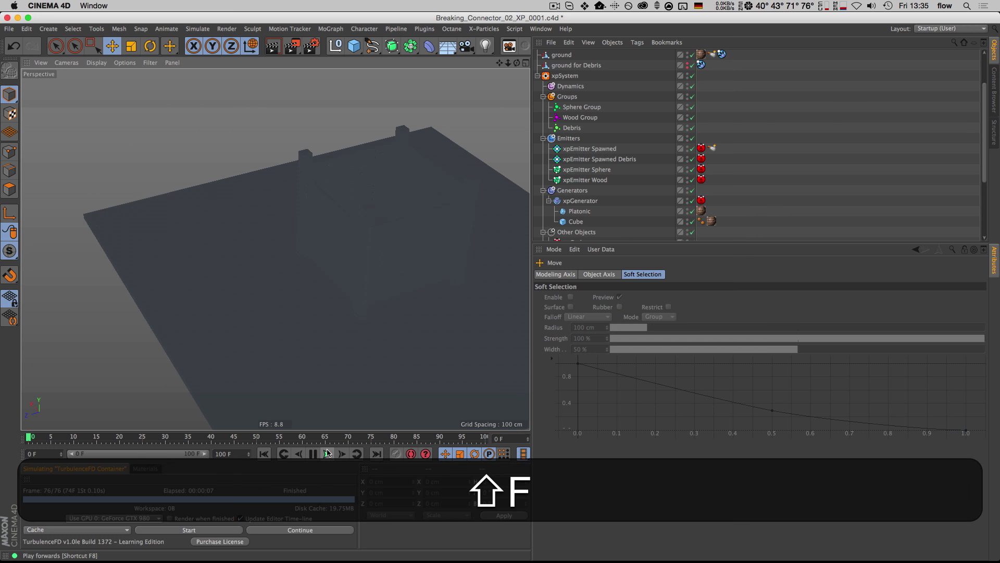
pyautogui.click(328, 454)
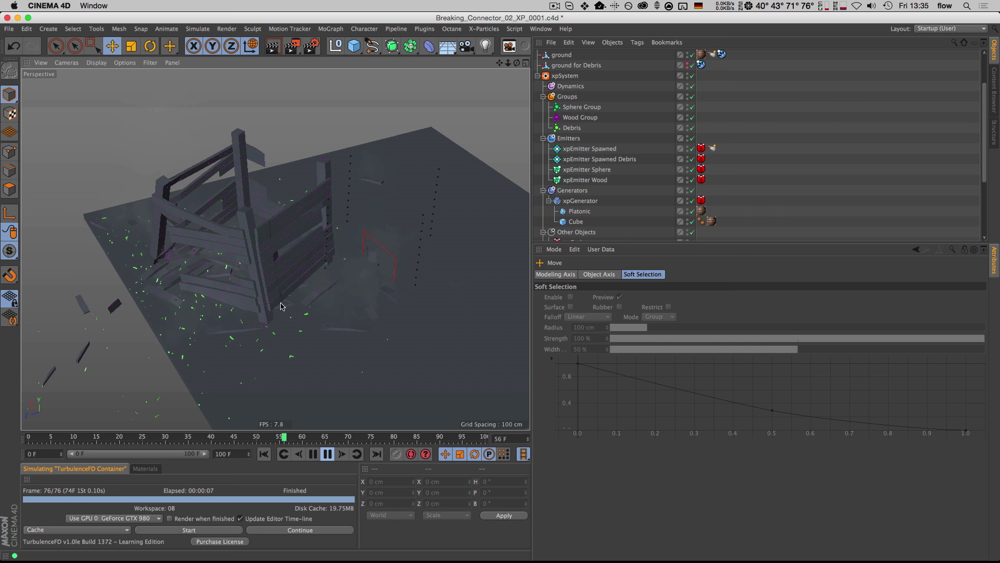
pyautogui.press('2')
pyautogui.moveTo(284, 317); pyautogui.dragTo(277, 332)
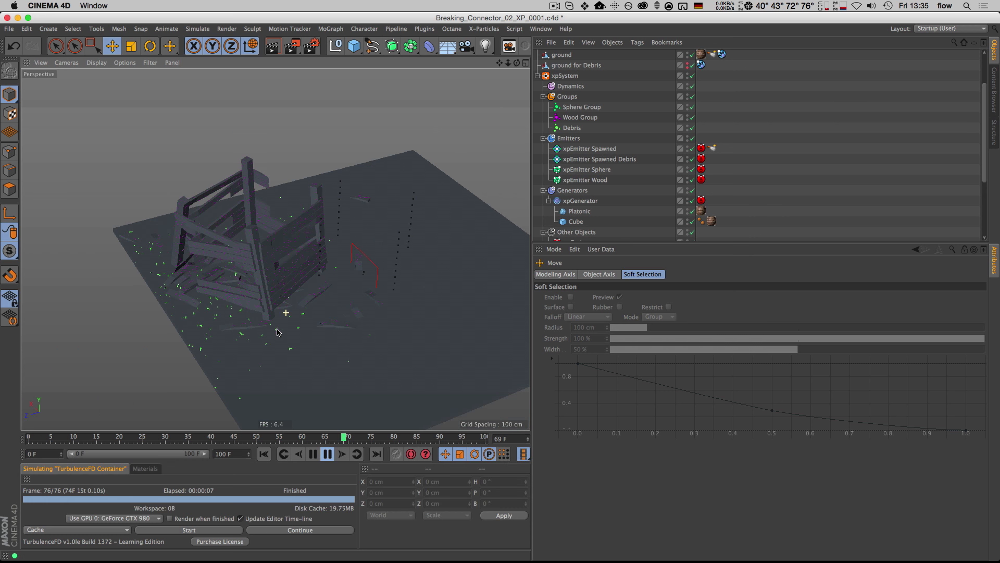
pyautogui.press('1')
pyautogui.press('3')
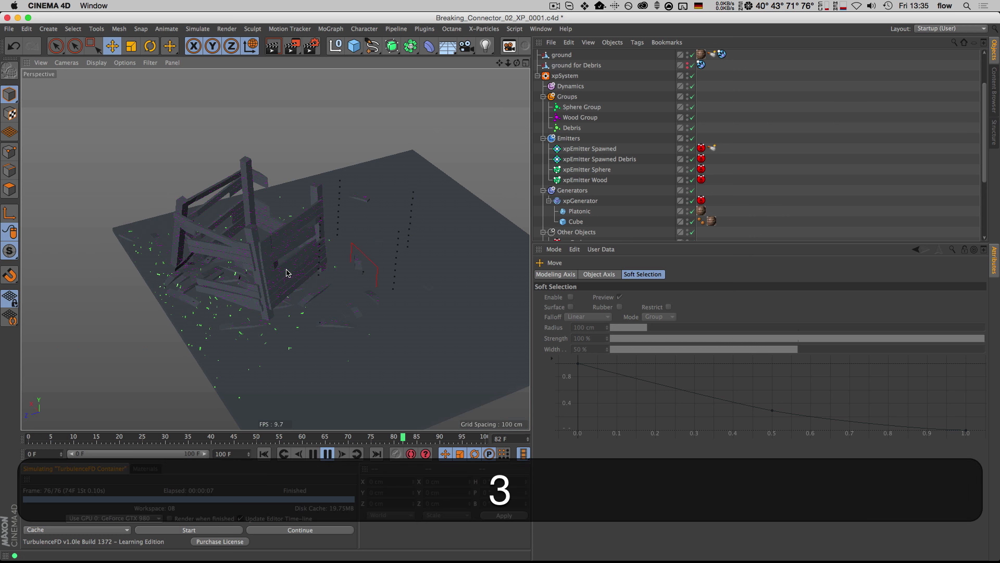
pyautogui.moveTo(310, 277); pyautogui.dragTo(304, 274)
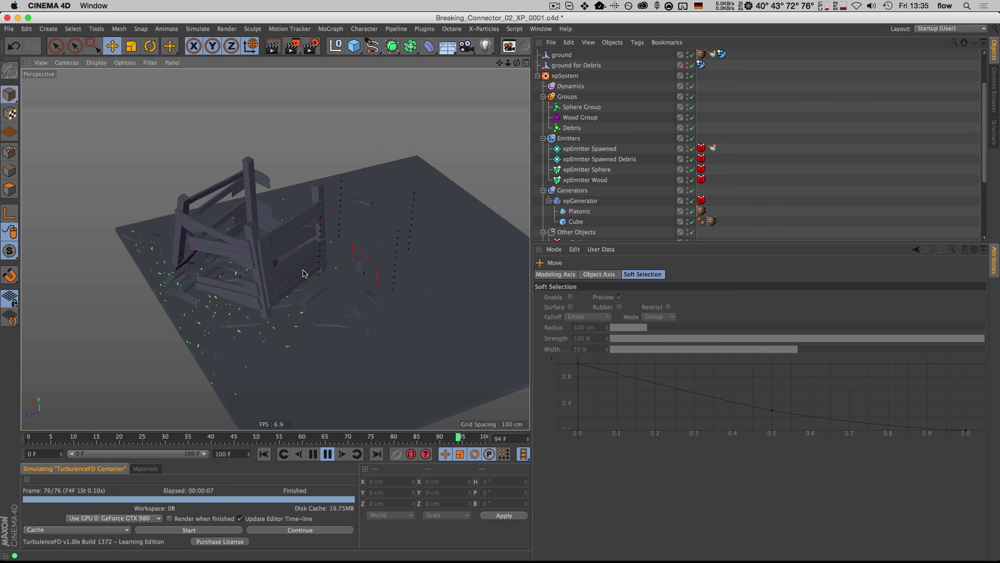